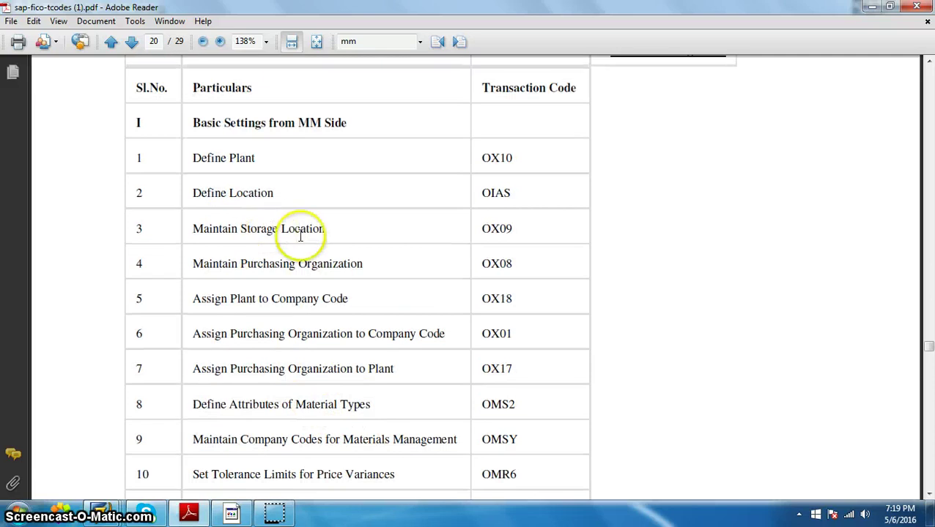
# - Launch the OX10 plant customizing transaction from the SAP Easy Access window
pyautogui.scroll(-12, 275, 331)
pyautogui.scroll(-10, 276, 334)
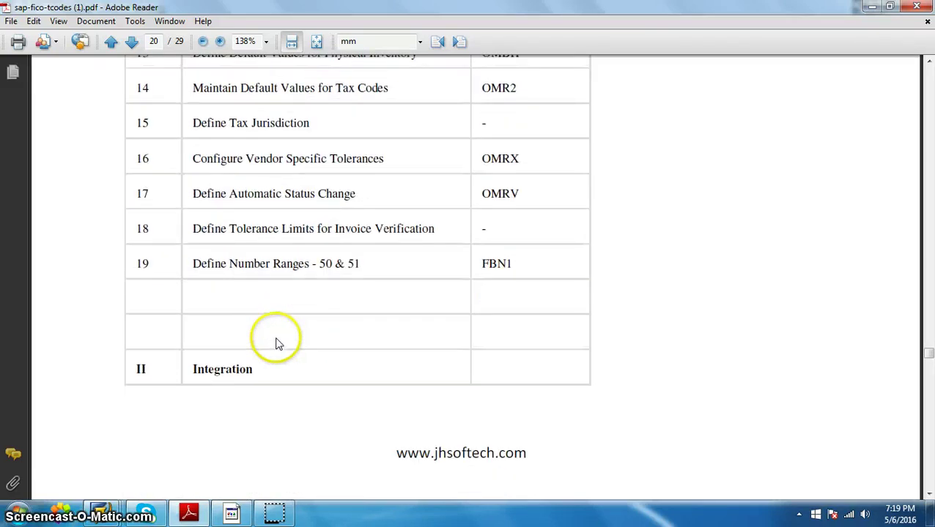
pyautogui.scroll(4, 277, 337)
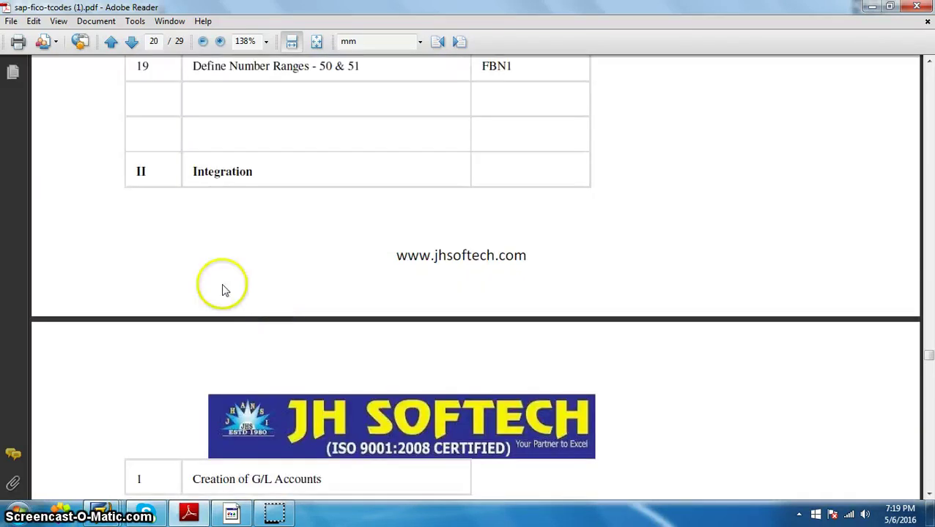
pyautogui.scroll(-4, 224, 288)
pyautogui.scroll(-3, 347, 388)
pyautogui.scroll(-5, 350, 394)
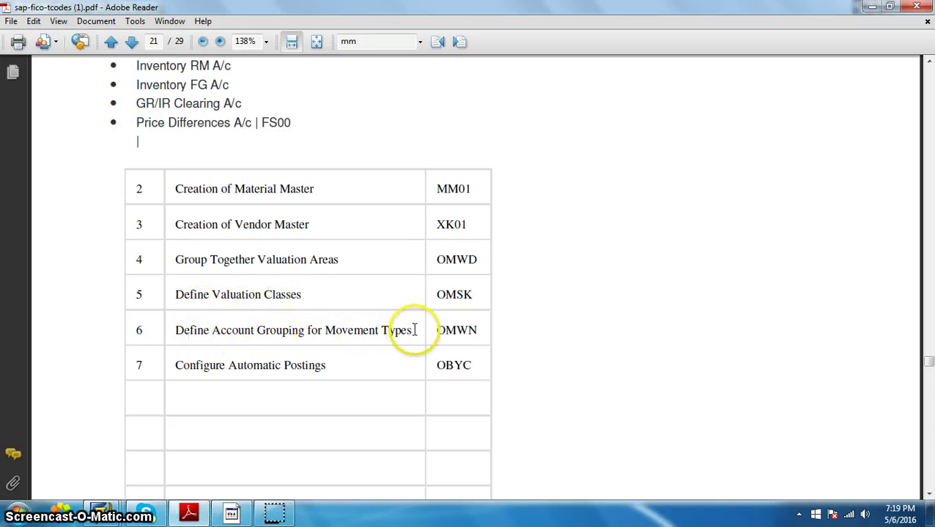
pyautogui.scroll(-3, 286, 381)
pyautogui.scroll(-2, 286, 382)
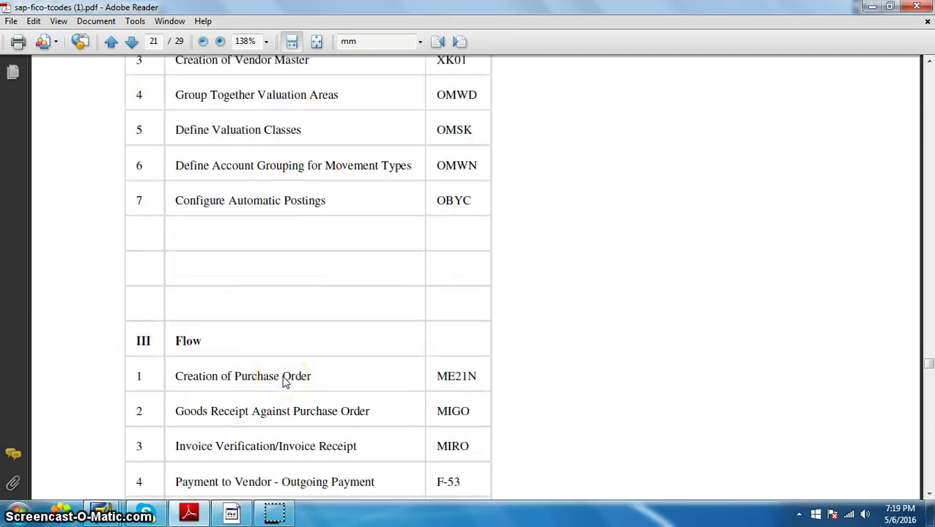
pyautogui.scroll(-3, 286, 382)
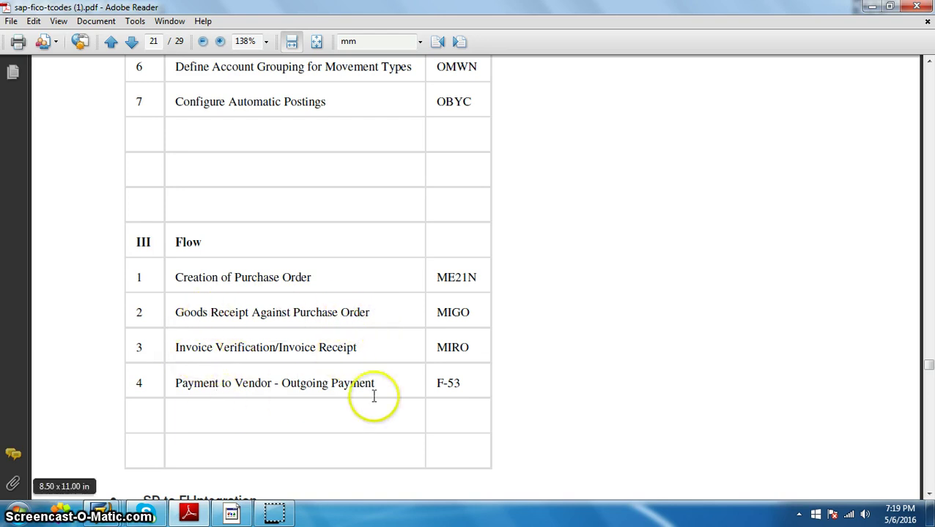
pyautogui.scroll(15, 373, 396)
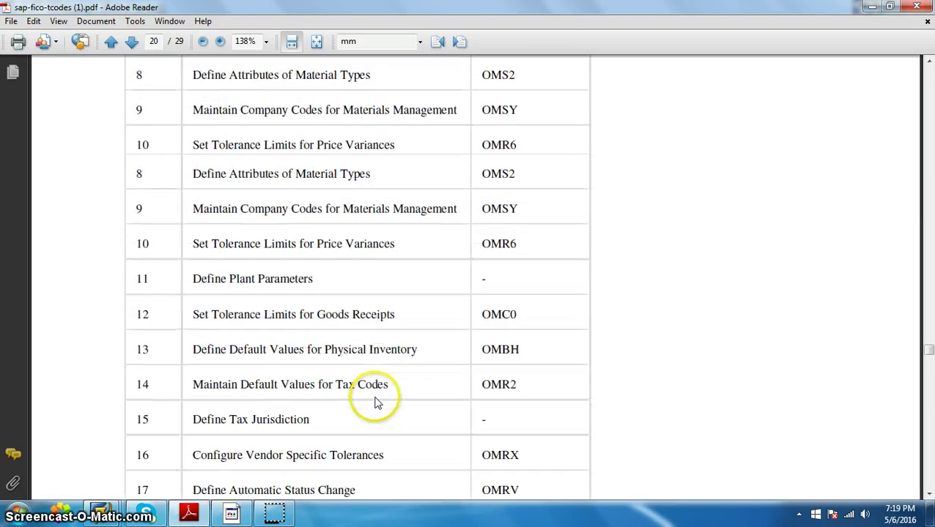
pyautogui.scroll(8, 375, 402)
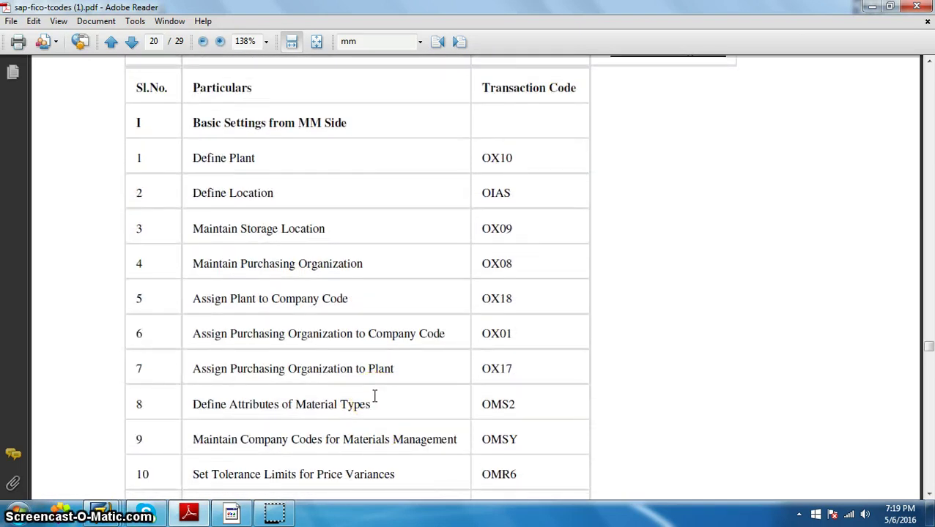
pyautogui.scroll(2, 374, 396)
pyautogui.scroll(-2, 376, 396)
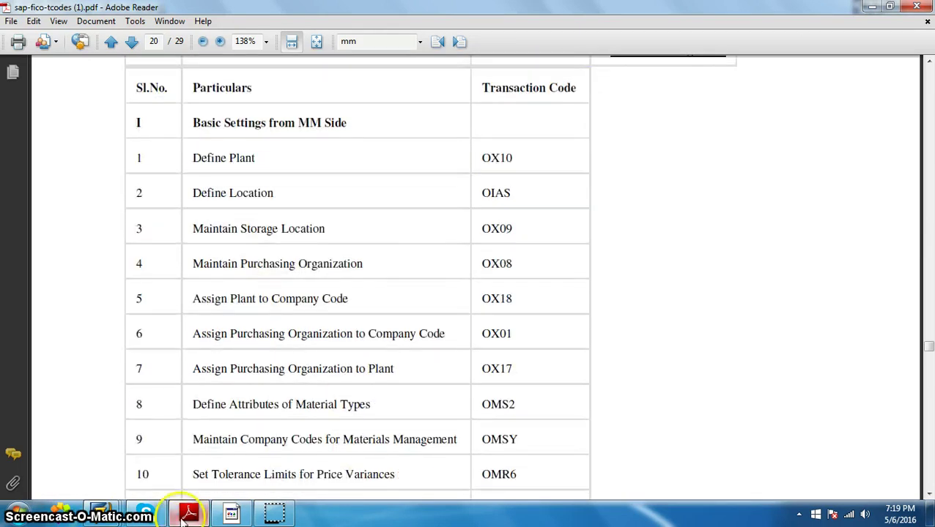
pyautogui.moveTo(101, 513)
pyautogui.click(359, 471)
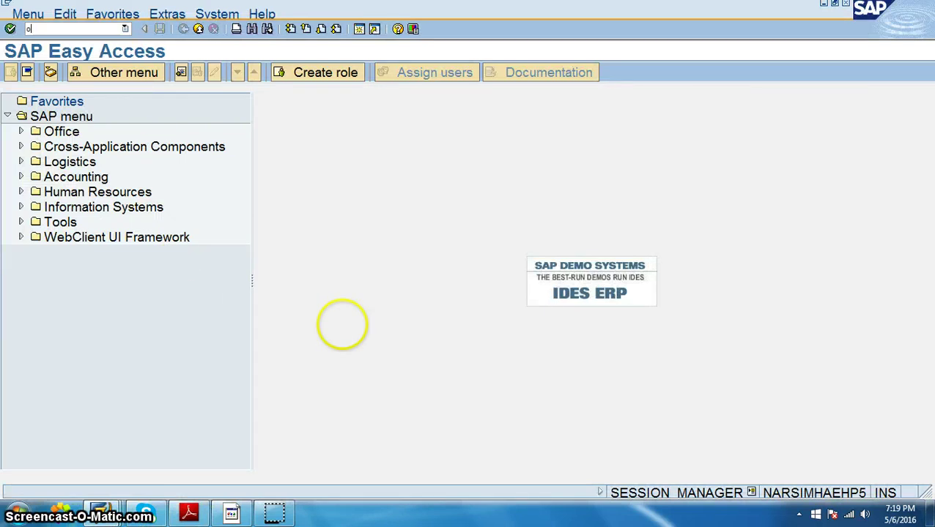
pyautogui.press('Return')
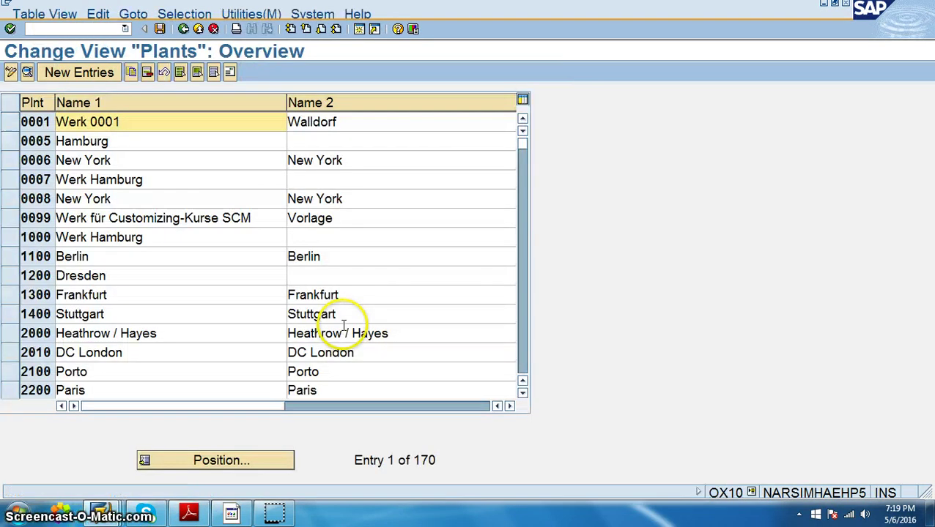
# - Add a new plant vpro with Name 1 'Viprosys Hyderabad Plant'
pyautogui.click(81, 73)
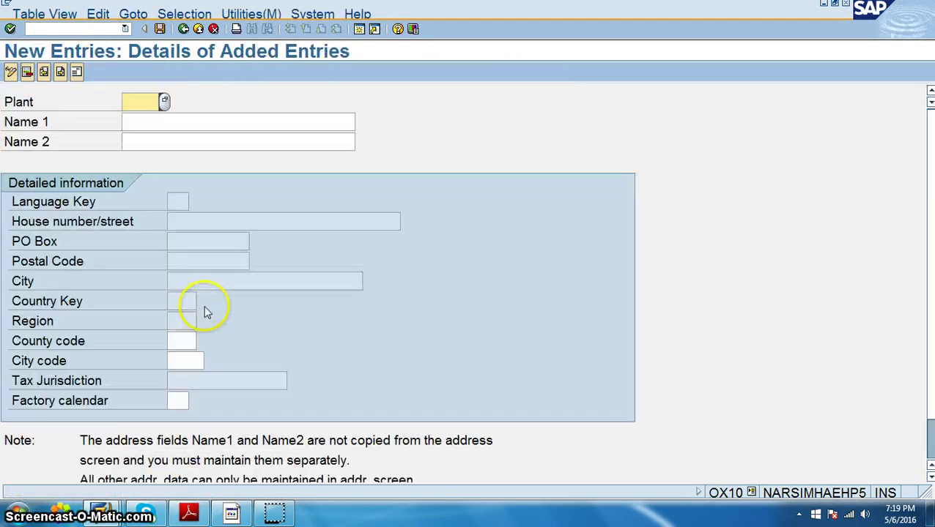
pyautogui.write('vpro')
pyautogui.press('Tab')
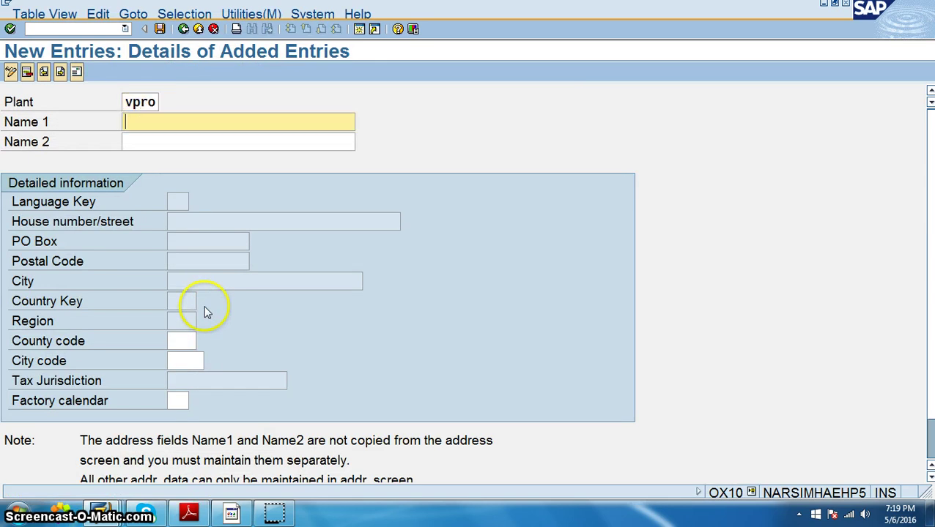
pyautogui.write('Viprosys')
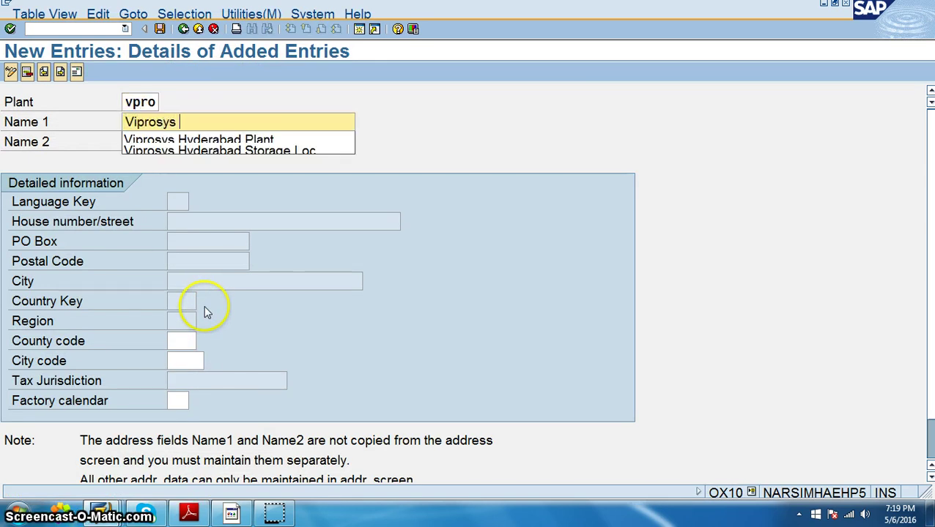
pyautogui.press('Down')
pyautogui.press('Return')
pyautogui.press('Tab')
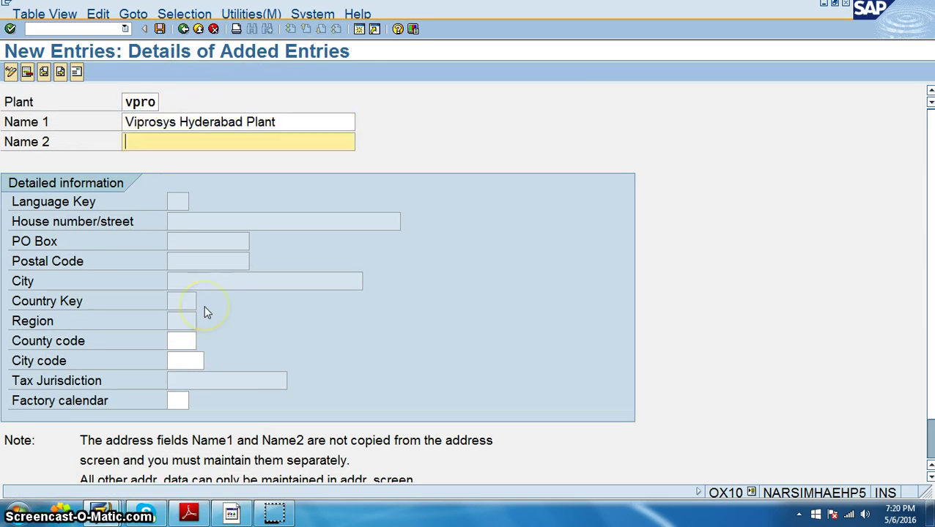
pyautogui.click(183, 342)
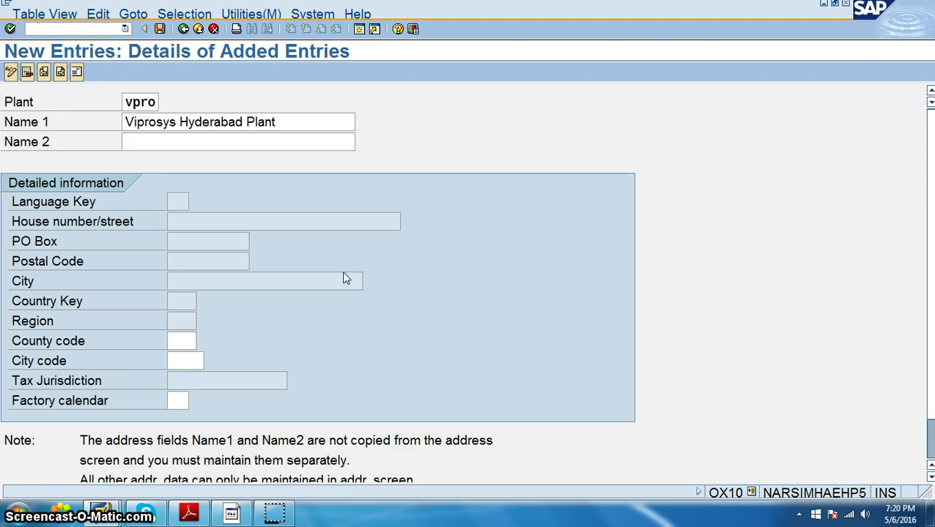
pyautogui.click(334, 320)
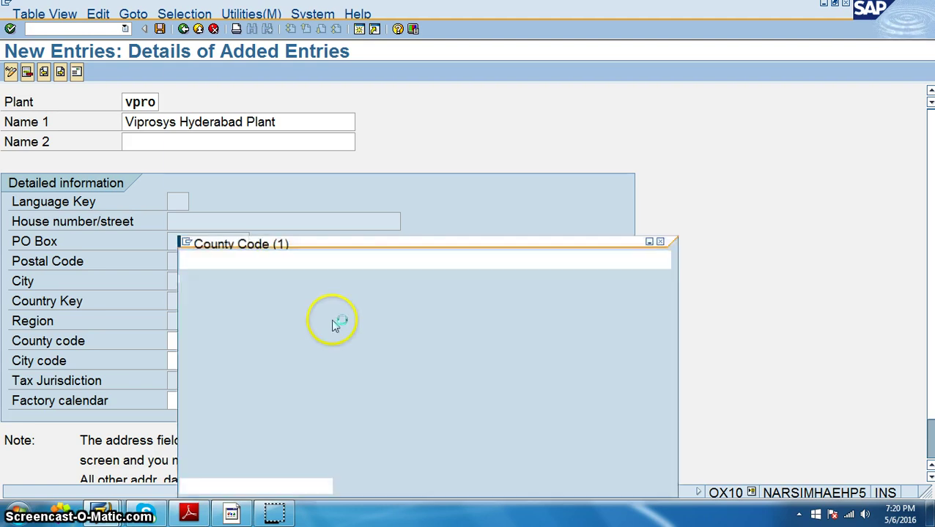
pyautogui.scroll(-12, 267, 326)
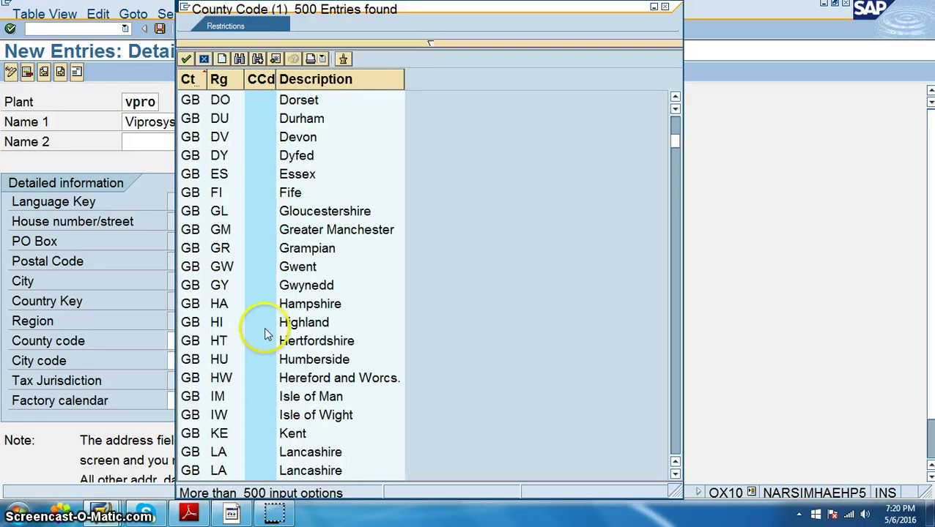
pyautogui.scroll(-16, 268, 333)
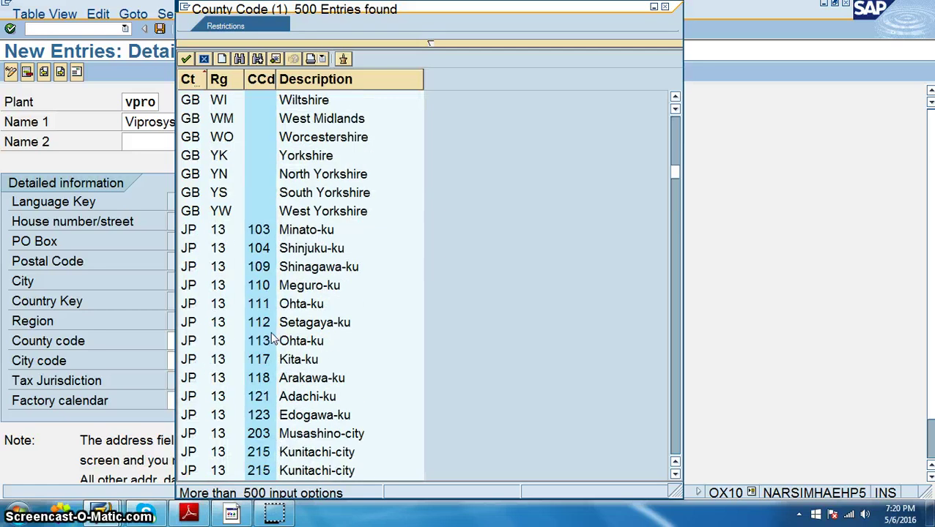
pyautogui.scroll(-17, 273, 338)
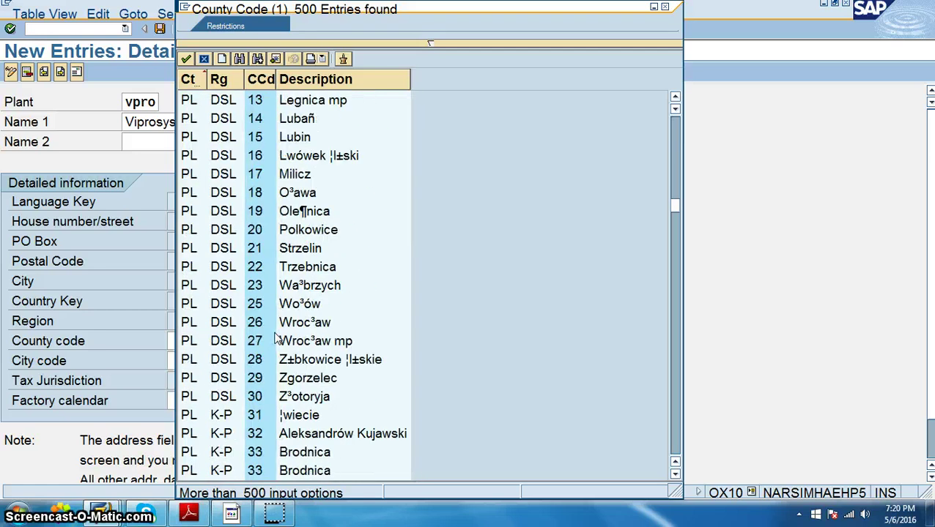
pyautogui.scroll(-7, 275, 339)
pyautogui.scroll(7, 476, 344)
pyautogui.click(477, 343)
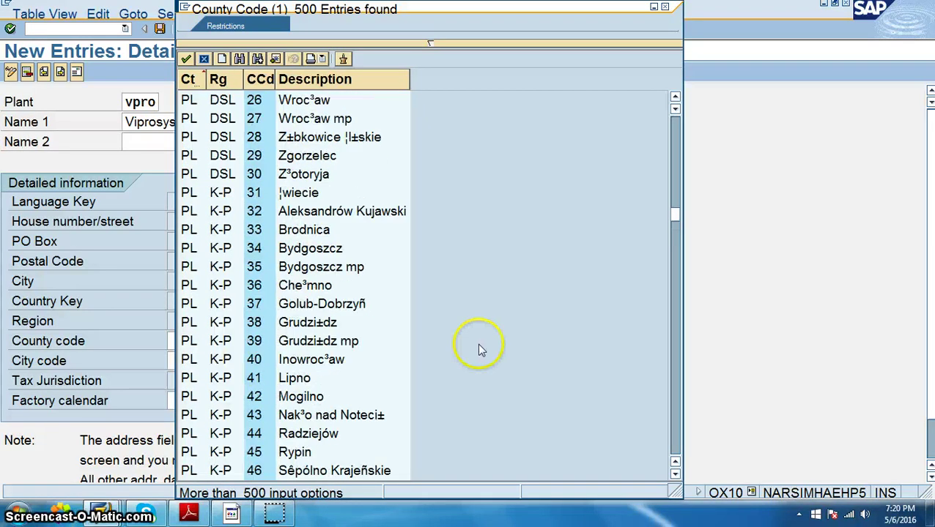
pyautogui.click(240, 59)
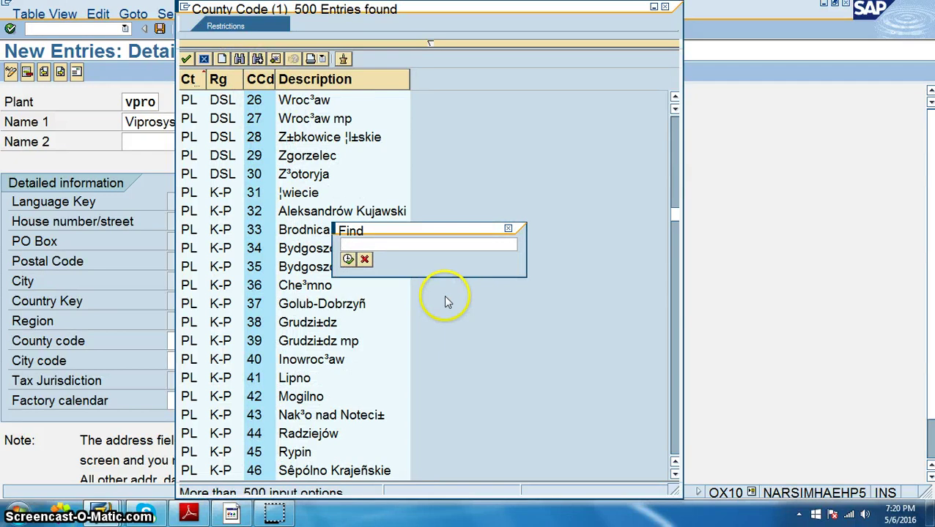
pyautogui.write('GB')
pyautogui.press('Return')
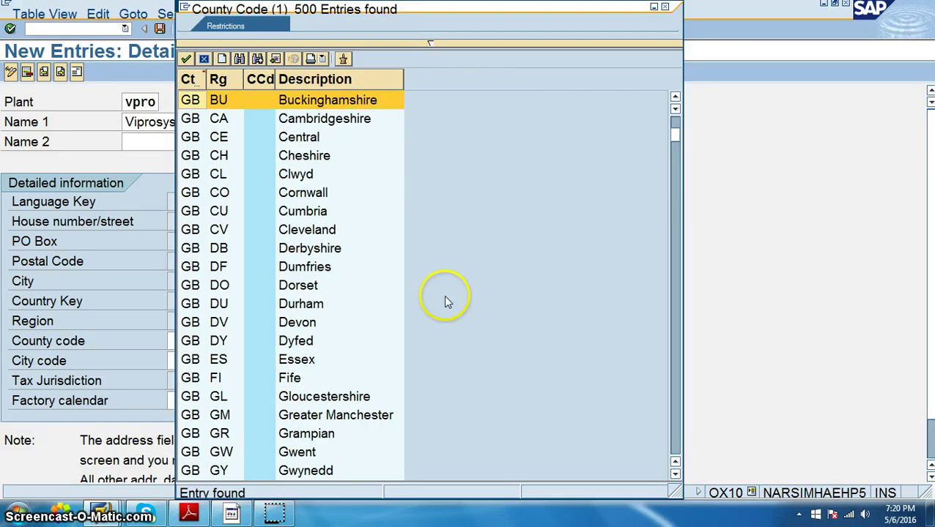
pyautogui.scroll(2, 375, 302)
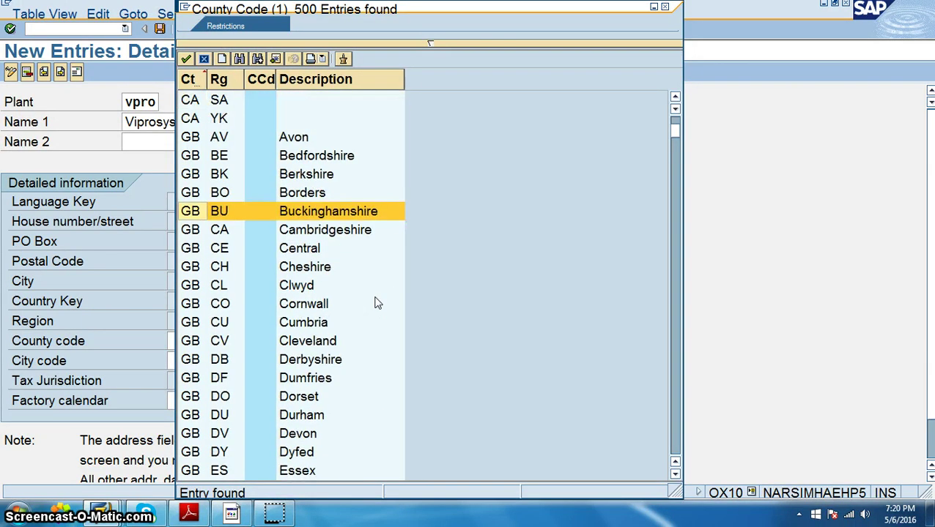
pyautogui.scroll(-1, 375, 303)
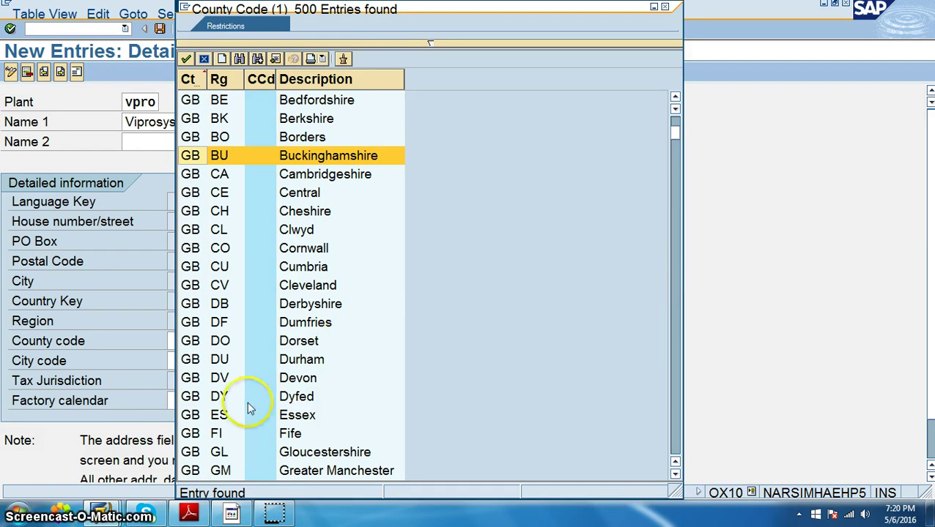
pyautogui.click(187, 341)
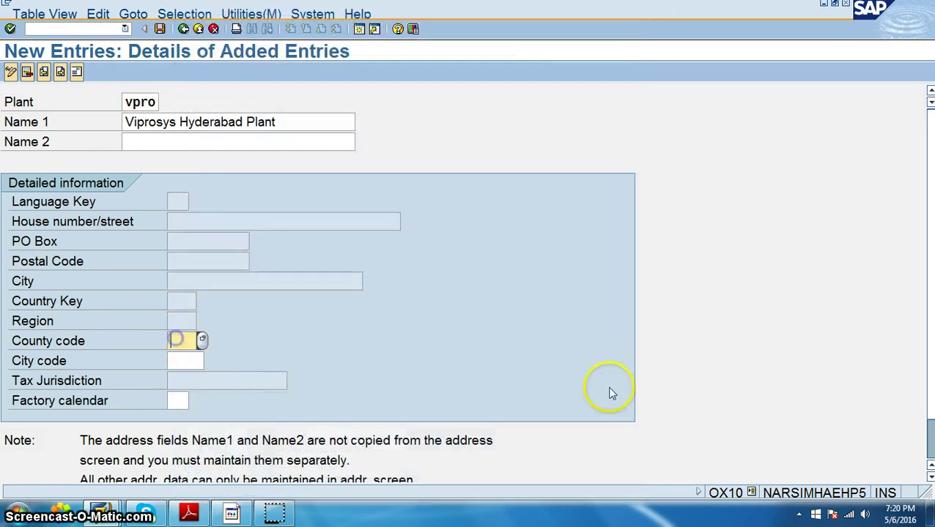
pyautogui.press('Tab')
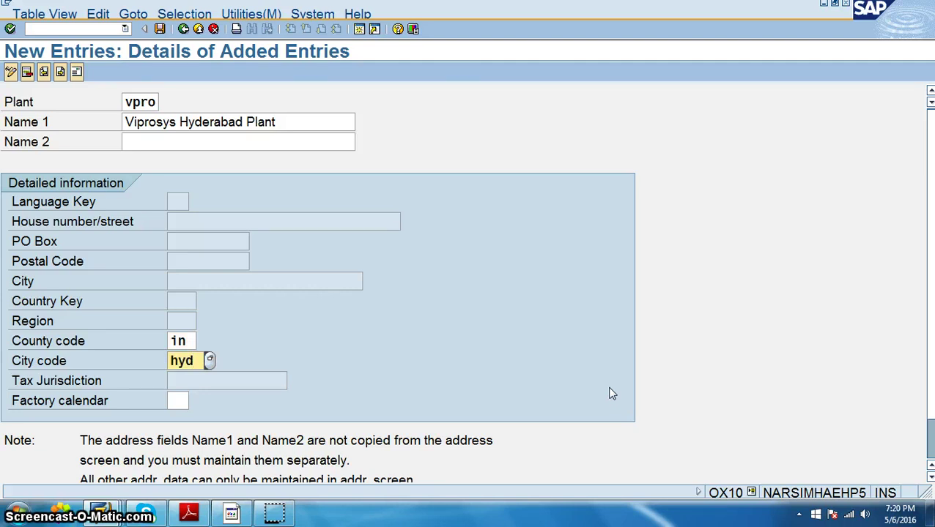
pyautogui.press('Return')
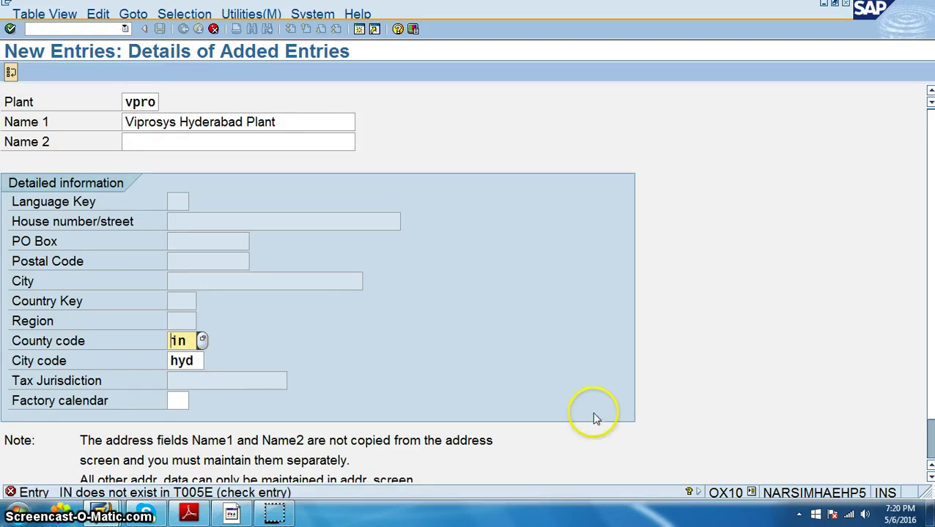
pyautogui.press('Tab')
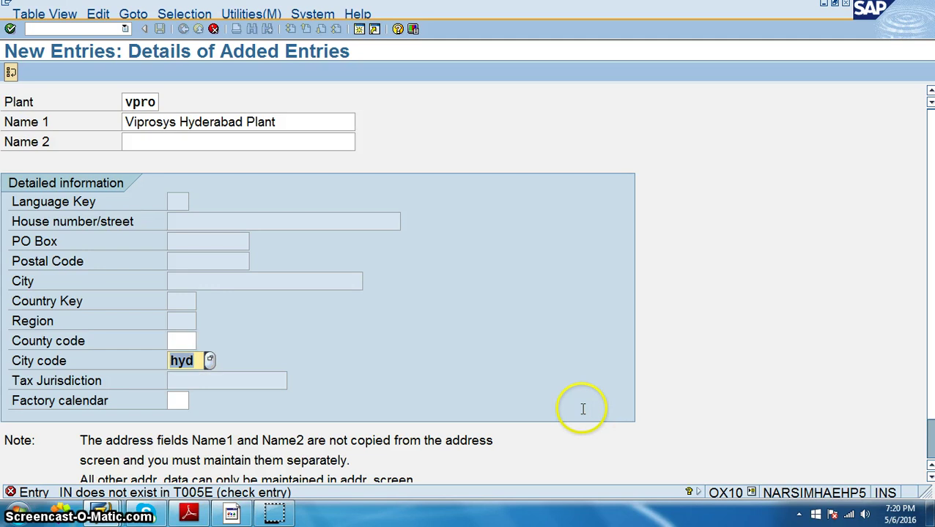
pyautogui.press('Return')
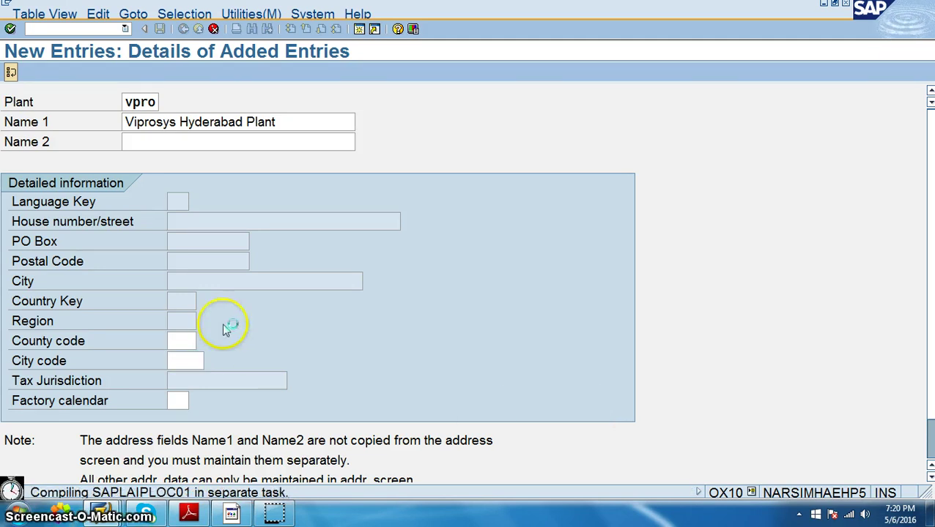
pyautogui.scroll(-2, 327, 327)
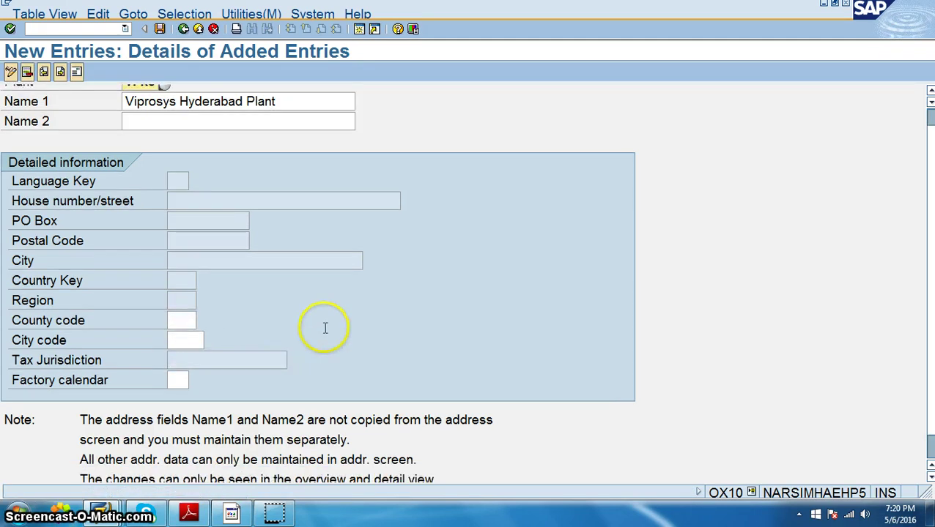
pyautogui.scroll(2, 328, 328)
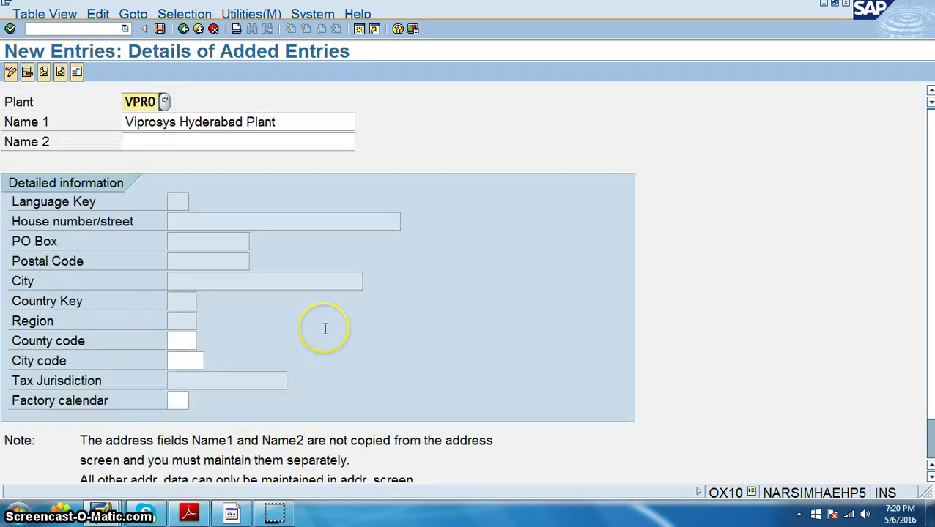
# - Save the plant, then set the address title to Ms. and enter the contact's name
pyautogui.click(159, 28)
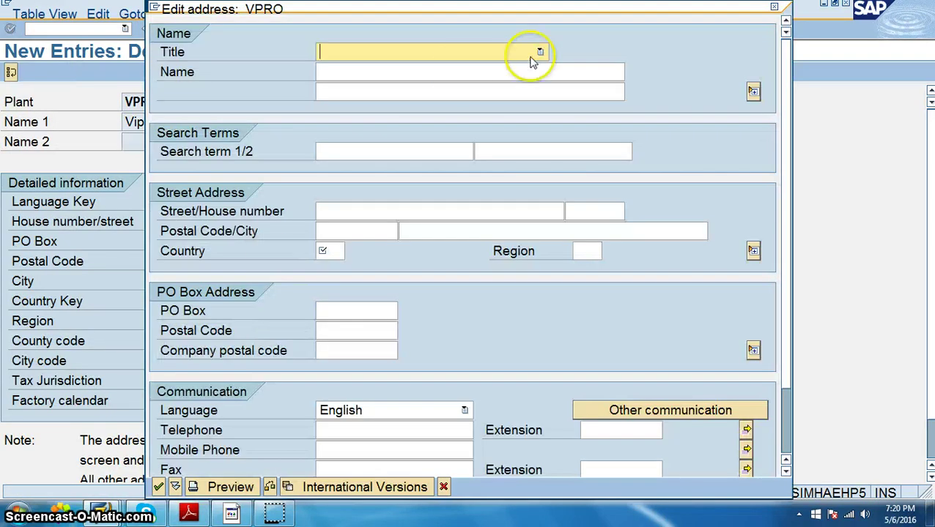
pyautogui.click(540, 54)
pyautogui.click(425, 89)
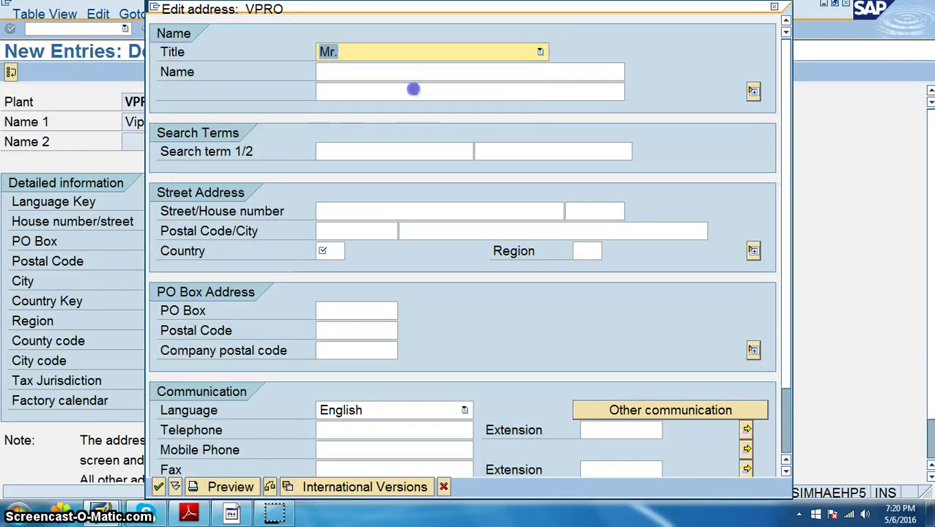
pyautogui.click(345, 69)
pyautogui.click(538, 53)
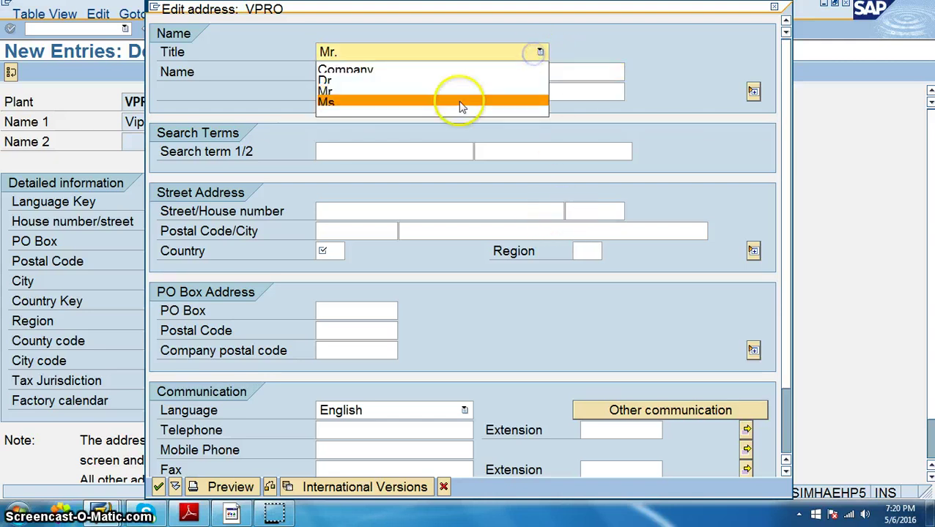
pyautogui.click(454, 101)
pyautogui.click(365, 72)
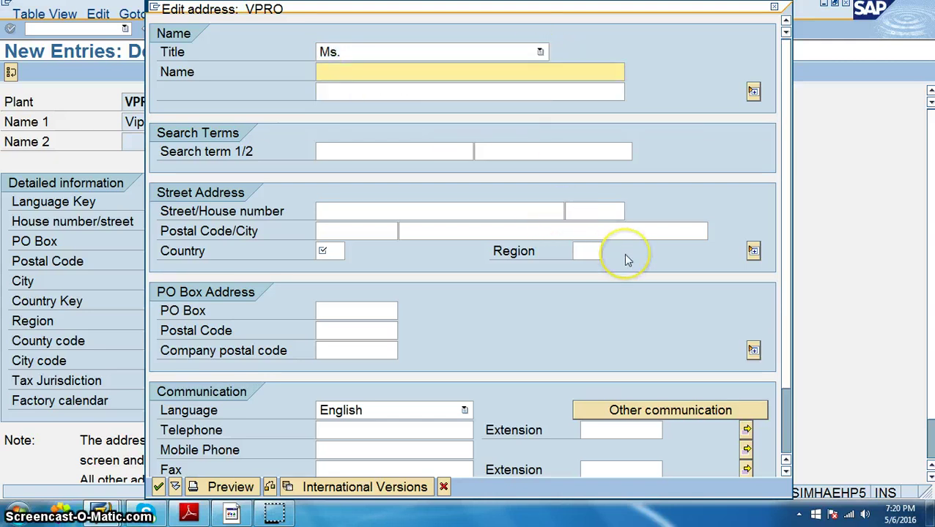
pyautogui.write('John De')
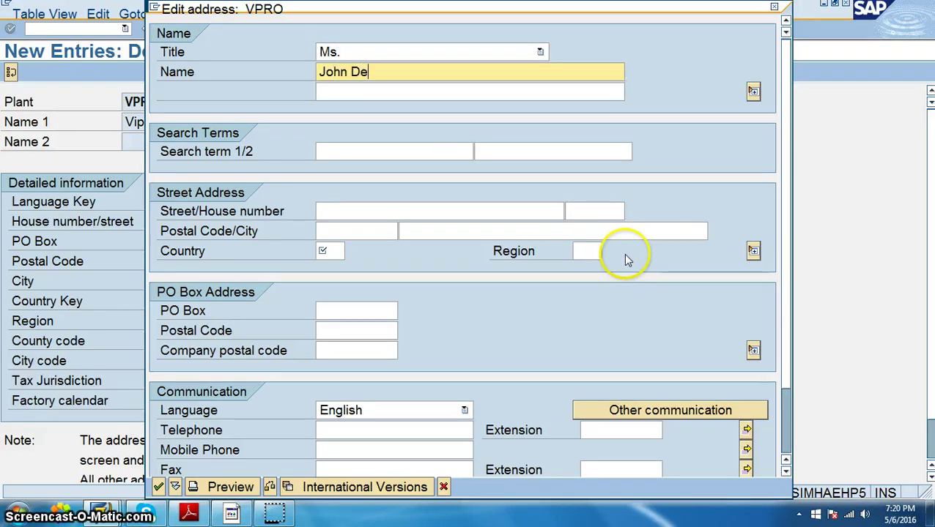
pyautogui.write('ere')
pyautogui.press('Tab')
pyautogui.press('Tab')
pyautogui.press('Tab')
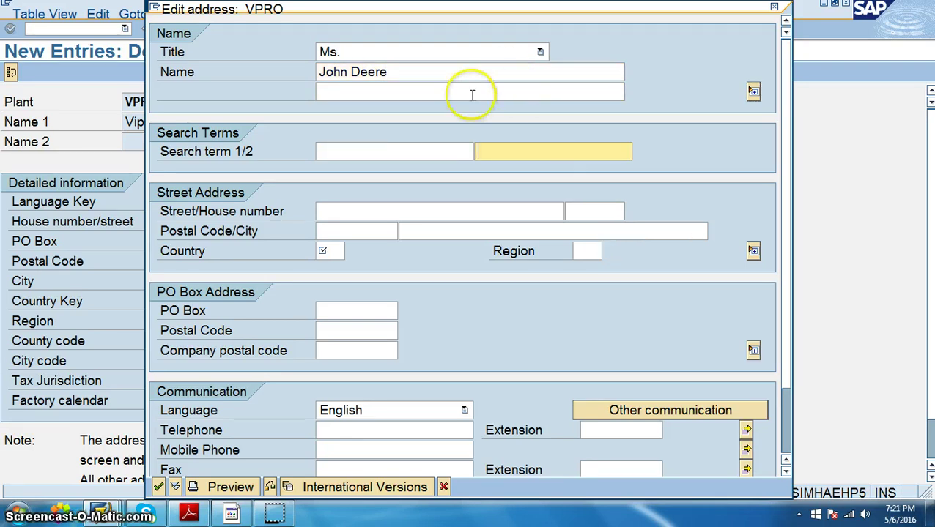
# - Enter Street No 1, house 9000, postal code 500040, city Hyderabad, country IN, and save
pyautogui.click(334, 211)
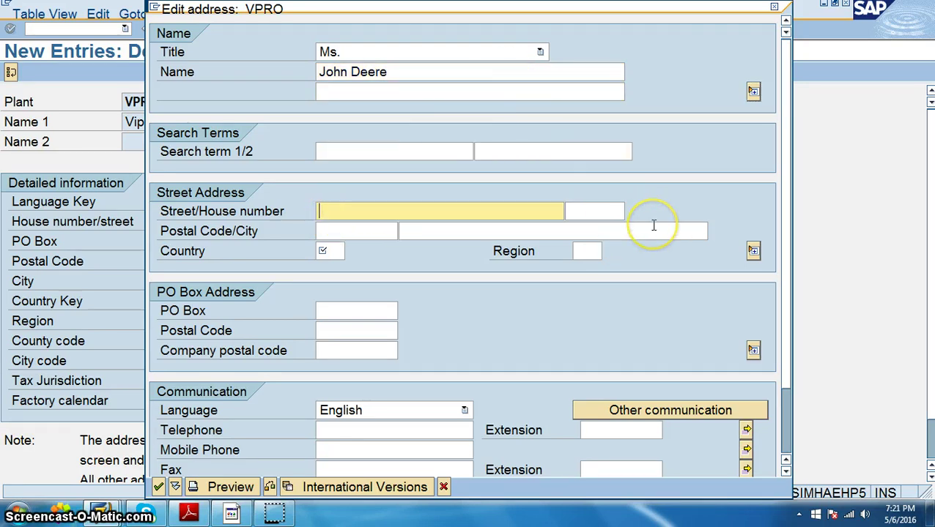
pyautogui.write('Street No 1')
pyautogui.press('Tab')
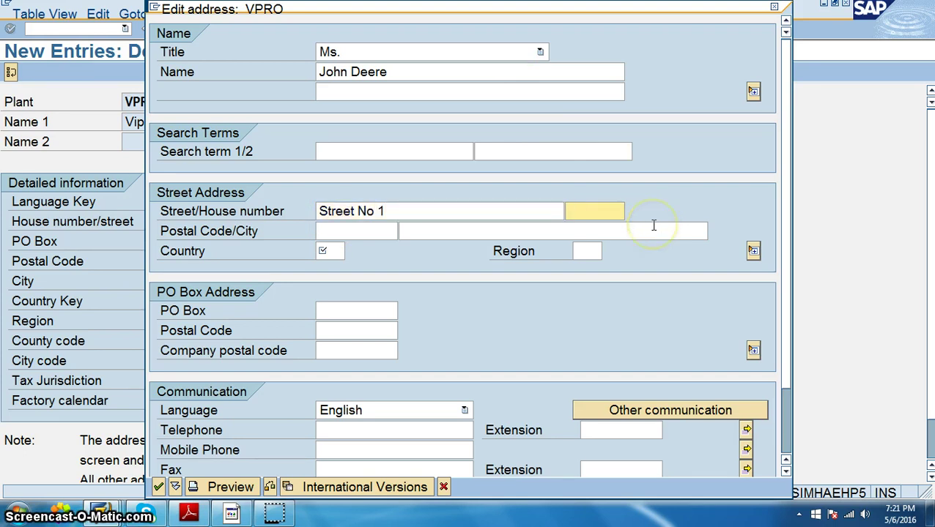
pyautogui.write('9000')
pyautogui.press('Tab')
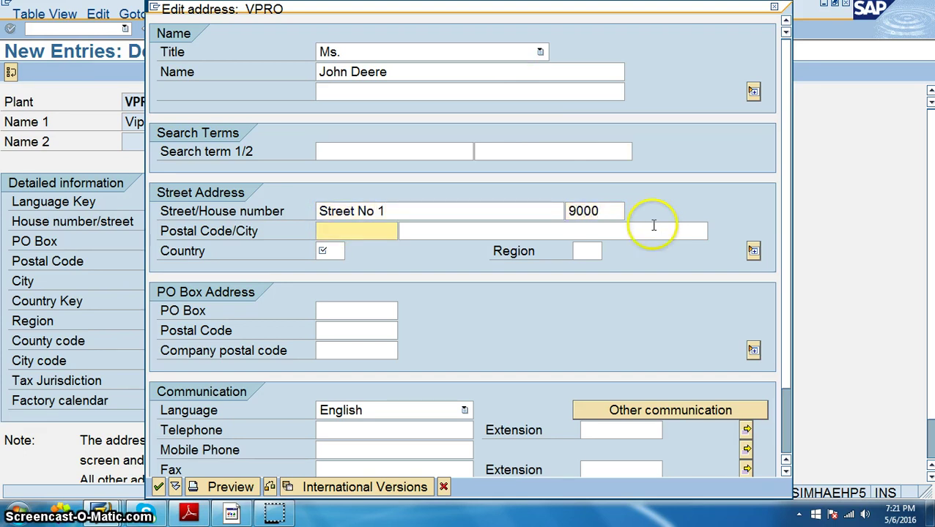
pyautogui.write('500040')
pyautogui.press('Tab')
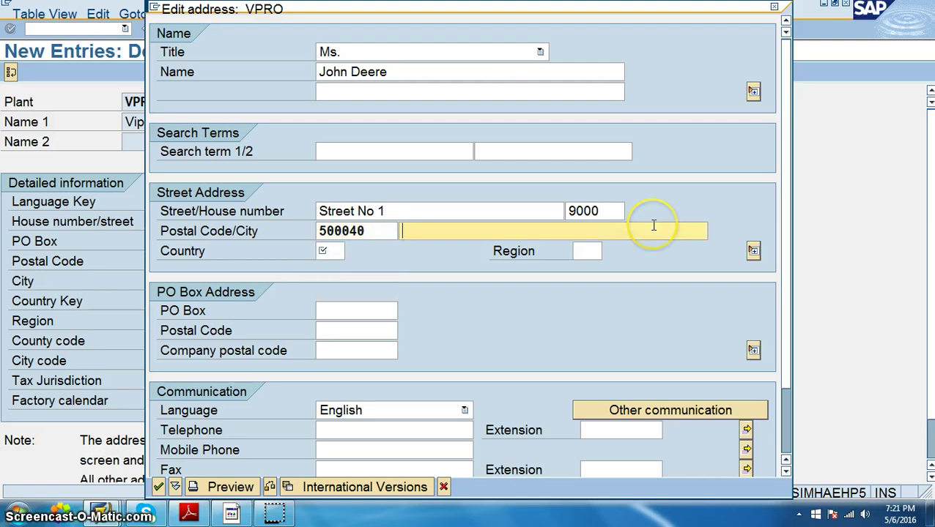
pyautogui.write('Hyderaba')
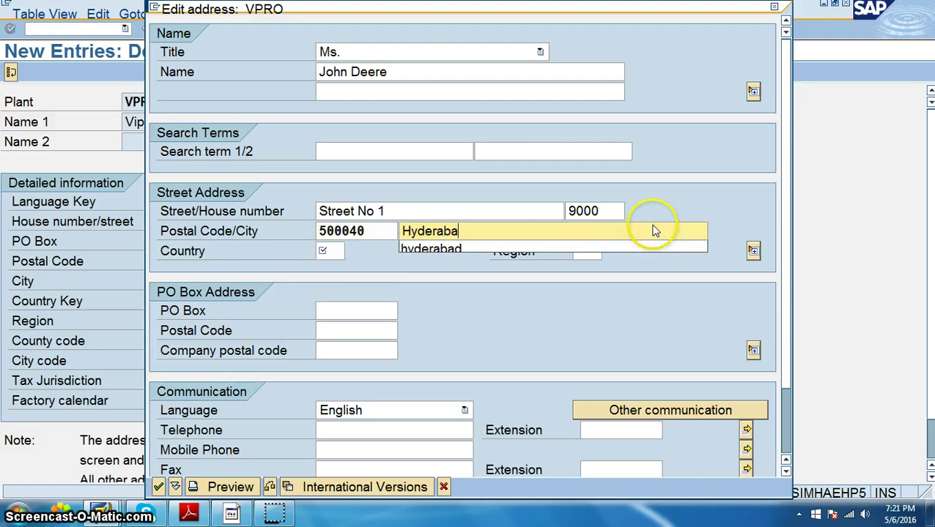
pyautogui.write('d')
pyautogui.press('Tab')
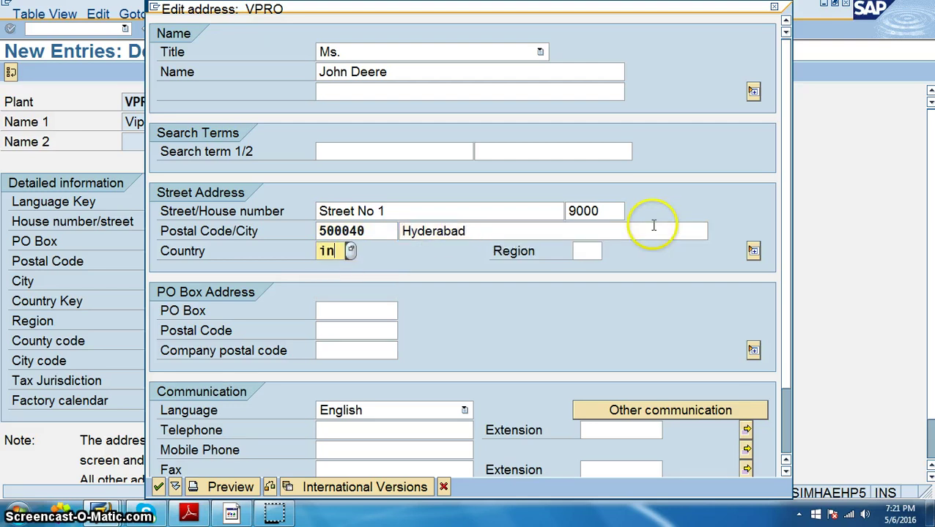
pyautogui.write('in')
pyautogui.press('Return')
pyautogui.hotkey('ctrl', 's')
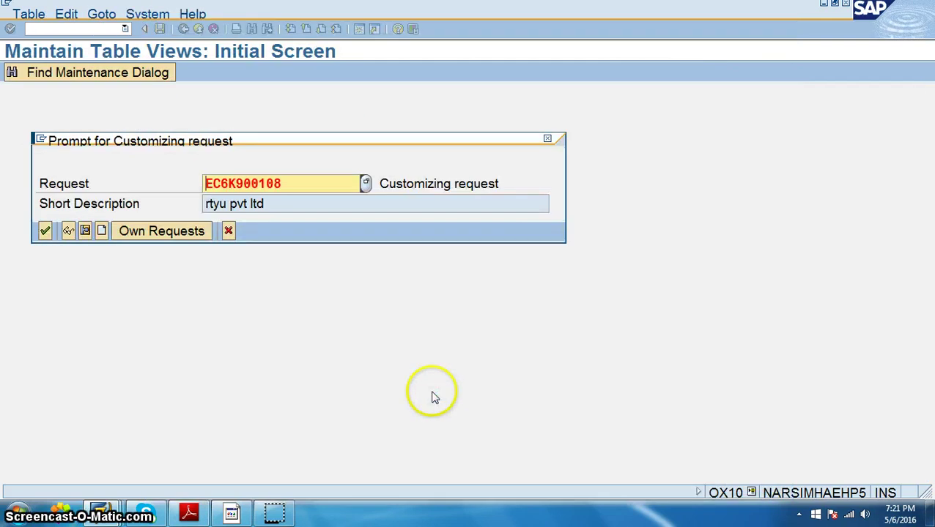
# - Choose own request EC6K900006, found by searching 'viprosys', and confirm the save
pyautogui.click(101, 231)
pyautogui.click(62, 470)
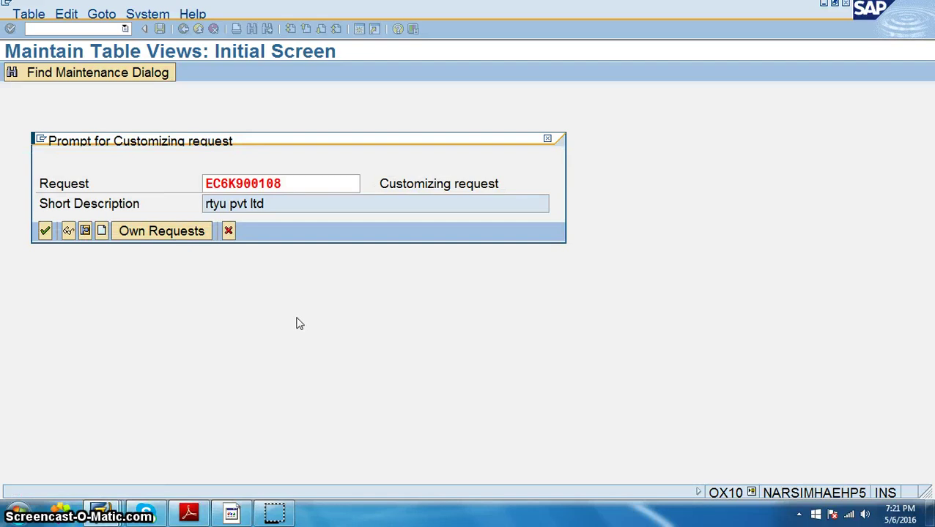
pyautogui.press('F5')
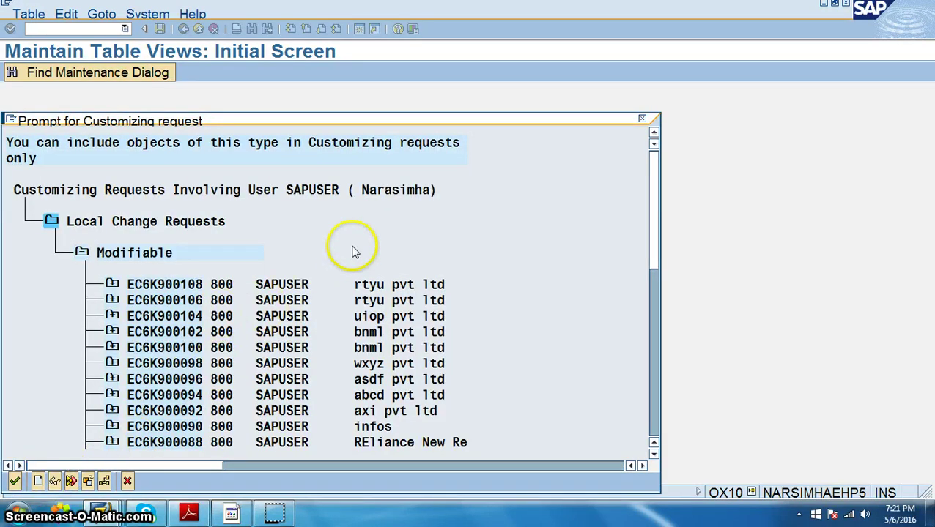
pyautogui.hotkey('ctrl', 'f')
pyautogui.write('vi')
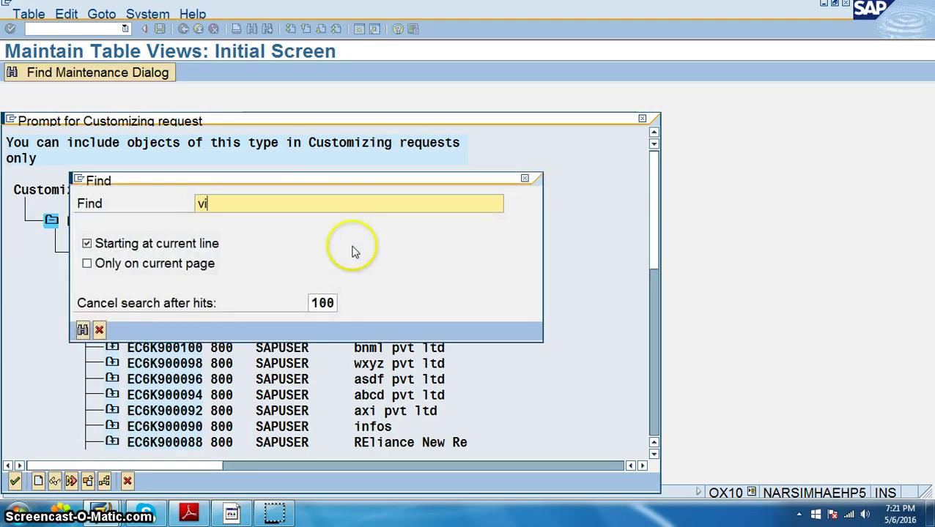
pyautogui.write('pro')
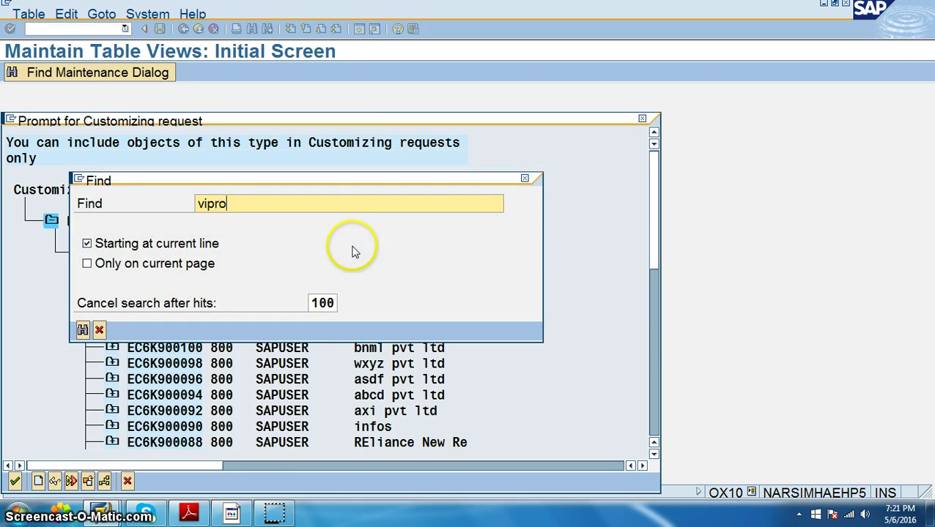
pyautogui.write('sys')
pyautogui.press('Return')
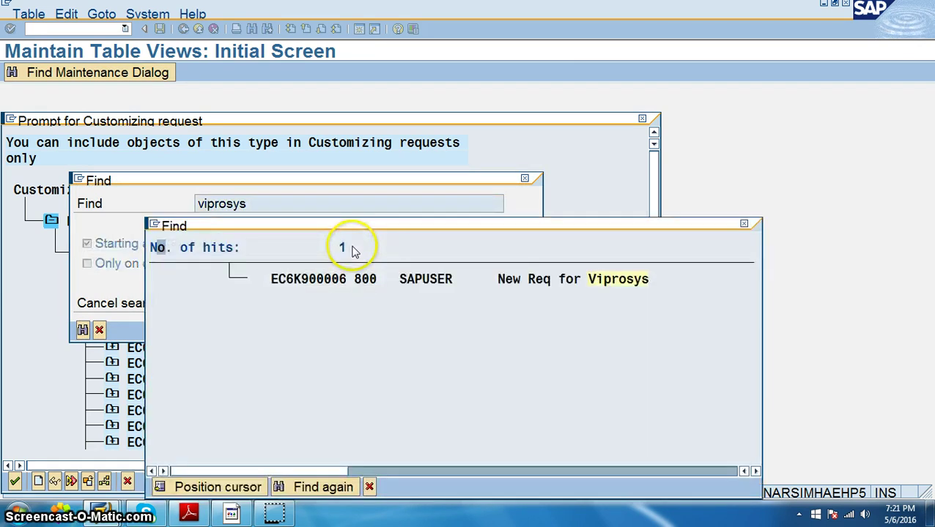
pyautogui.click(324, 279)
pyautogui.doubleClick(146, 172)
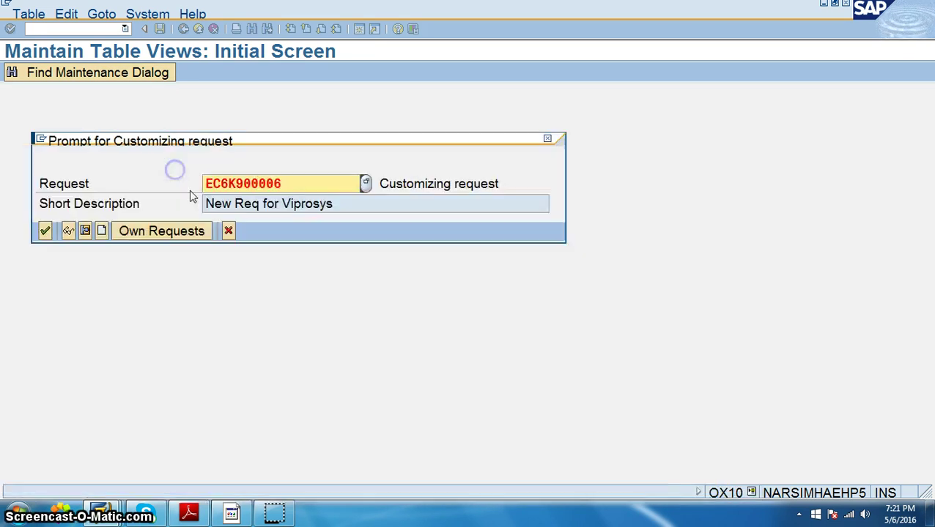
pyautogui.click(46, 233)
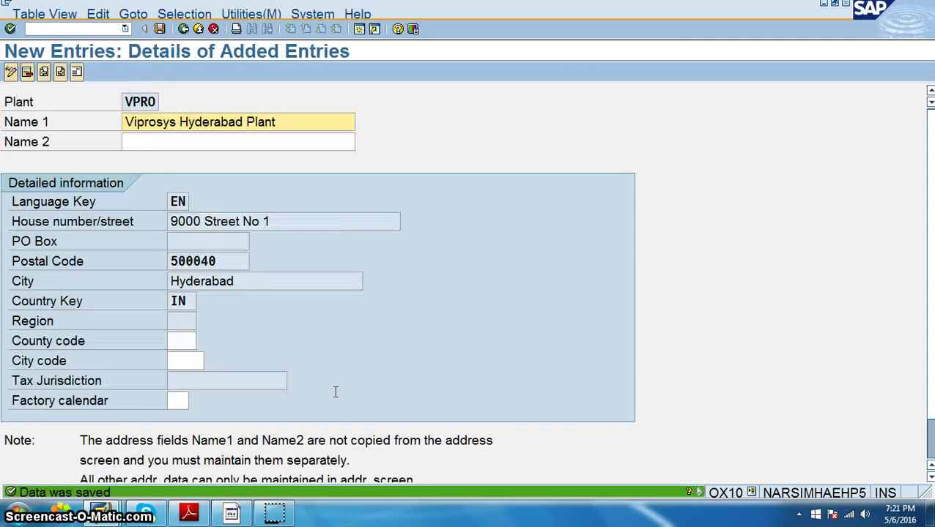
# - Set VPRO's Name 2 to 'Viprosys Hy Plant', save, and return to SAP Easy Access
pyautogui.click(183, 29)
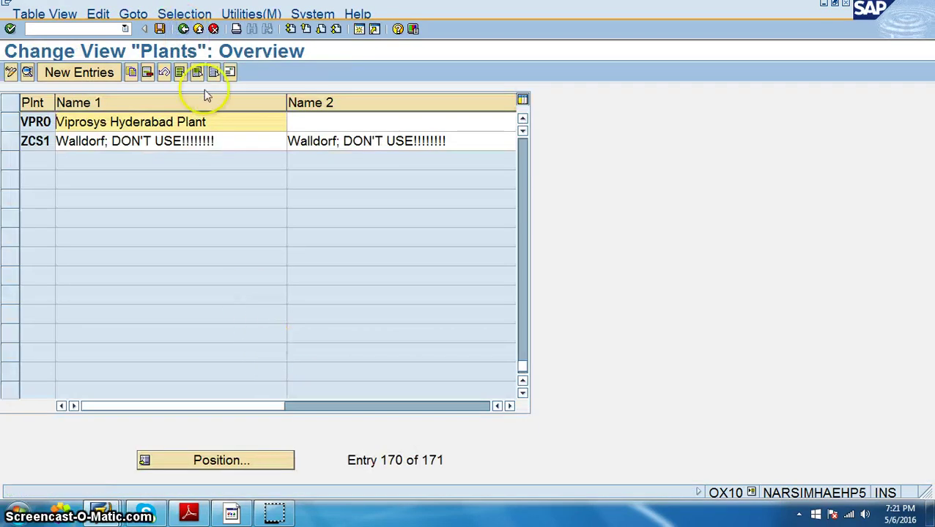
pyautogui.click(305, 123)
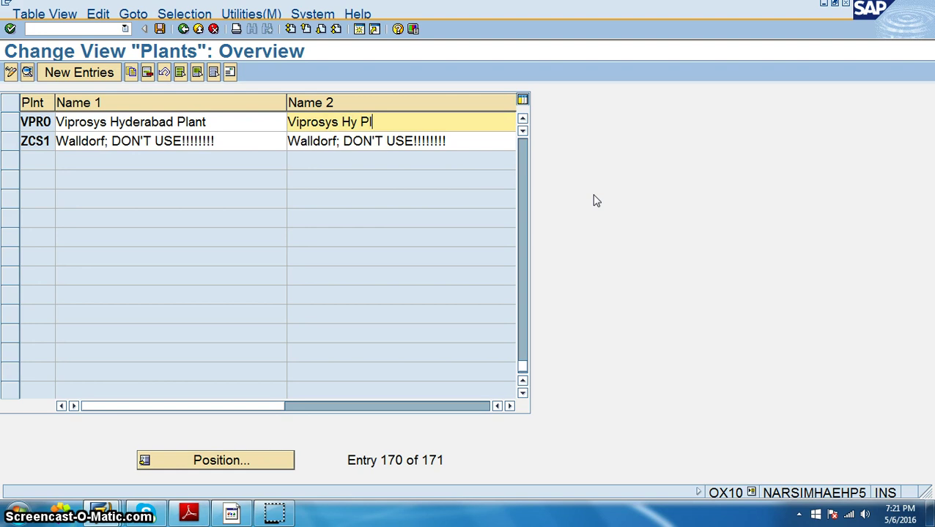
pyautogui.click(159, 29)
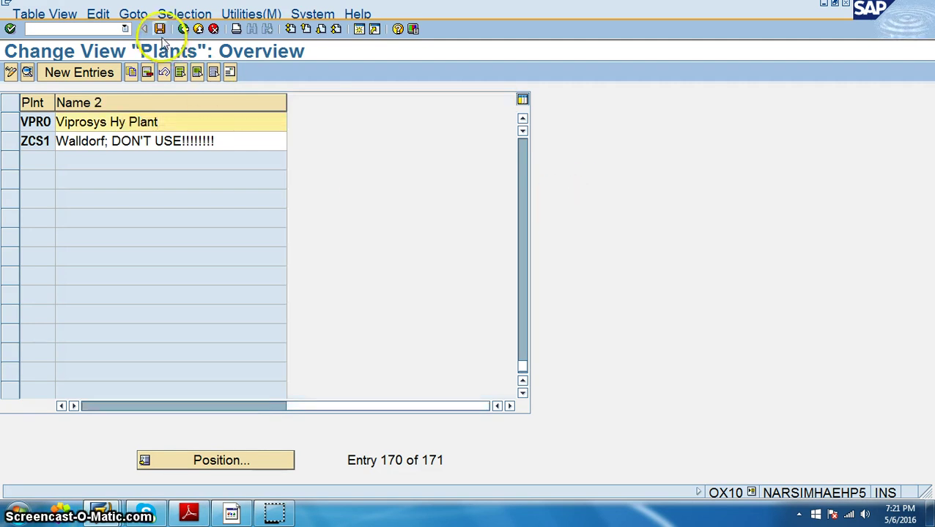
pyautogui.moveTo(325, 407); pyautogui.dragTo(116, 407)
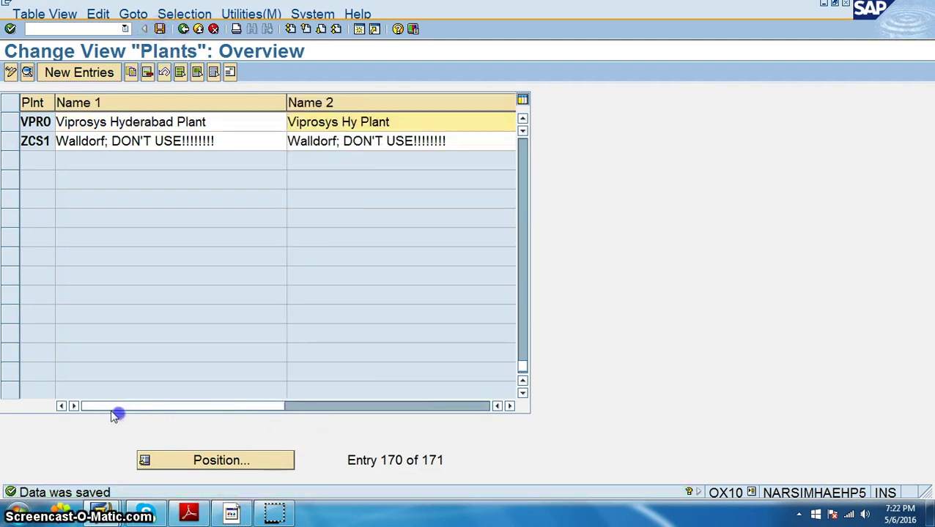
pyautogui.click(183, 28)
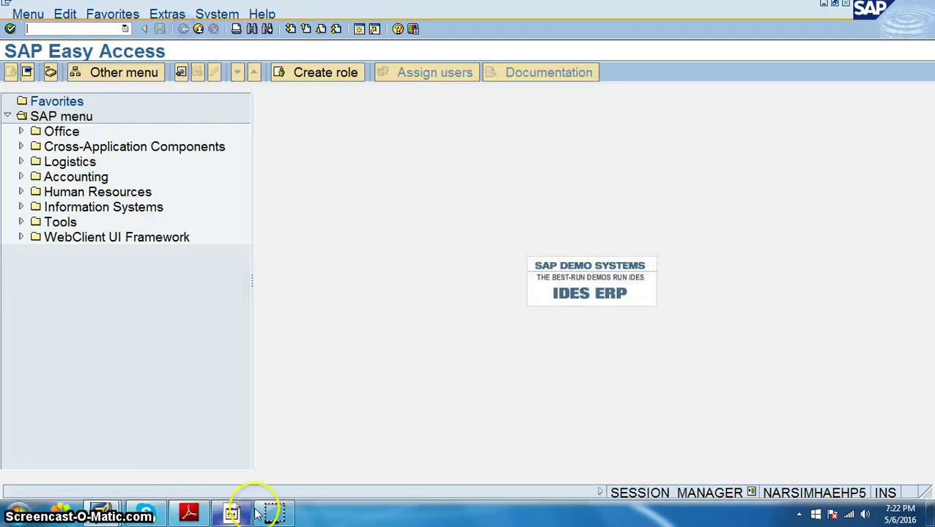
# - Look up OIAS for Define Location in the PDF and run it in SAP
pyautogui.click(189, 512)
pyautogui.moveTo(481, 193); pyautogui.dragTo(511, 193)
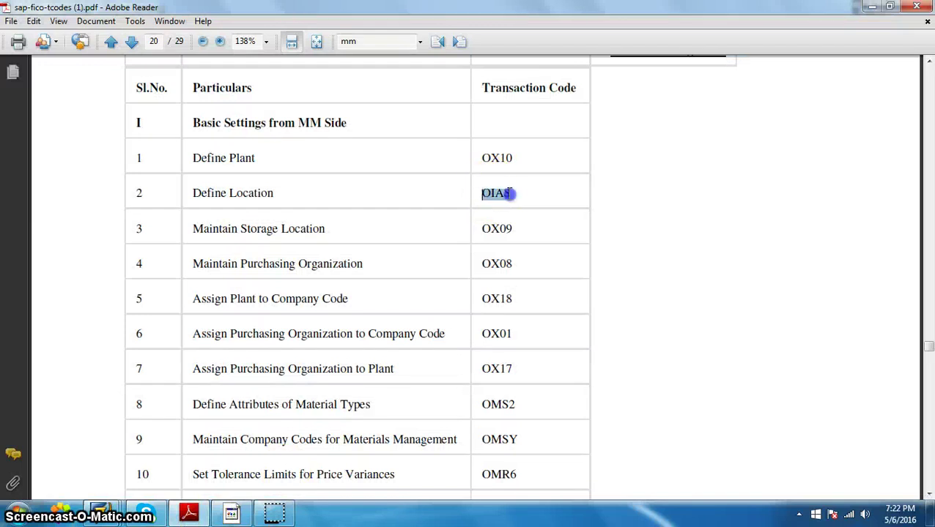
pyautogui.click(871, 6)
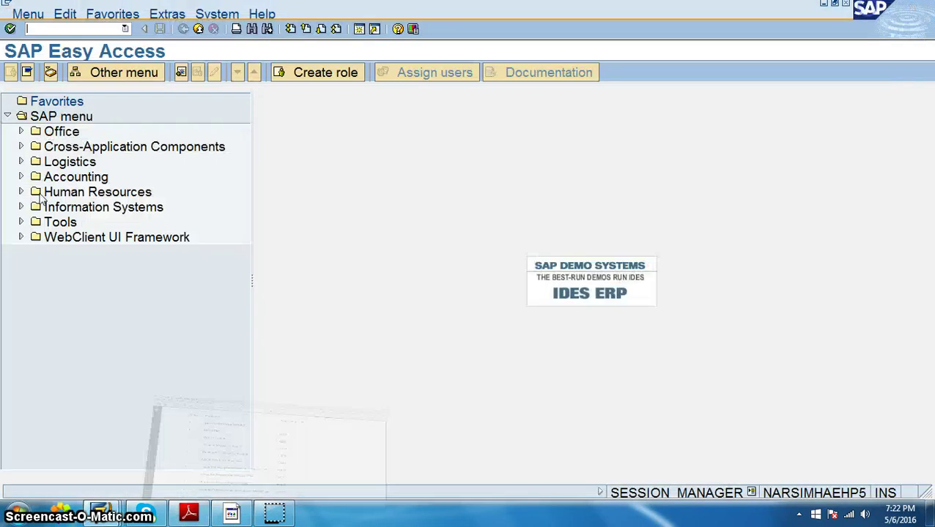
pyautogui.click(58, 29)
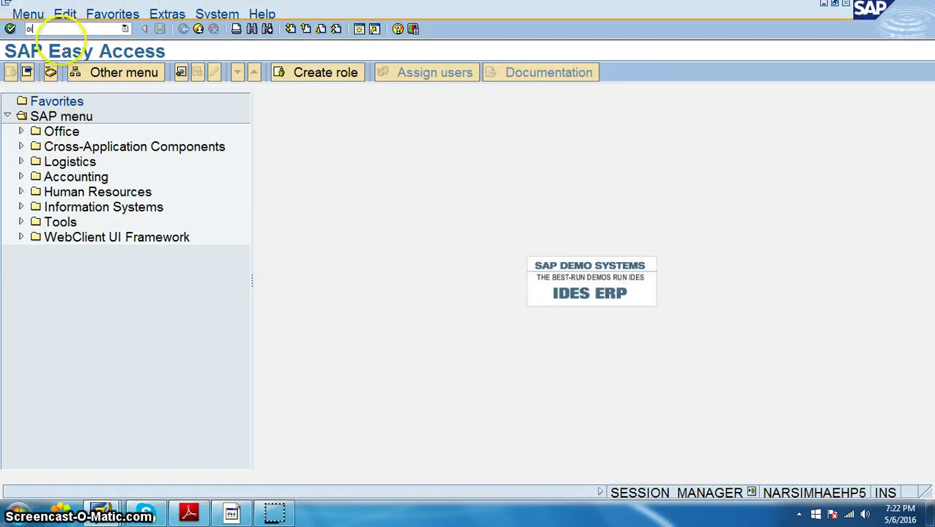
pyautogui.press('Return')
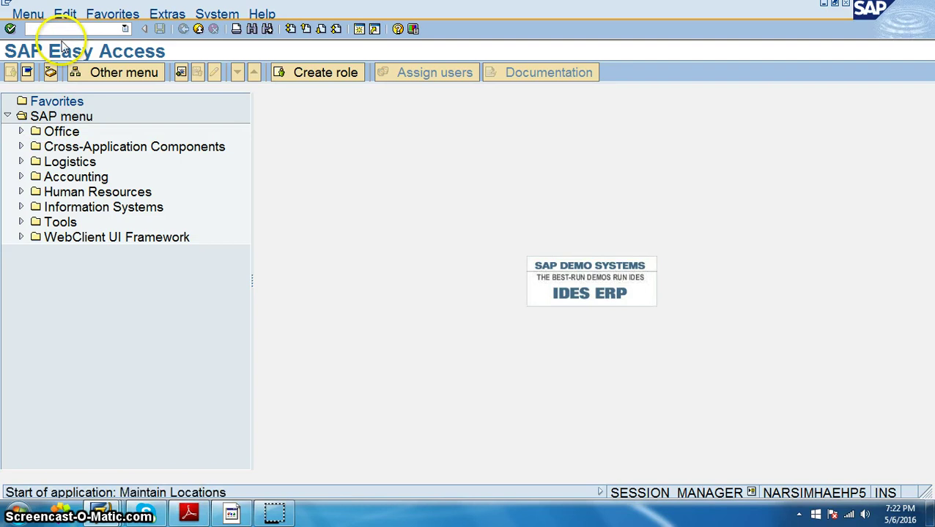
pyautogui.click(208, 512)
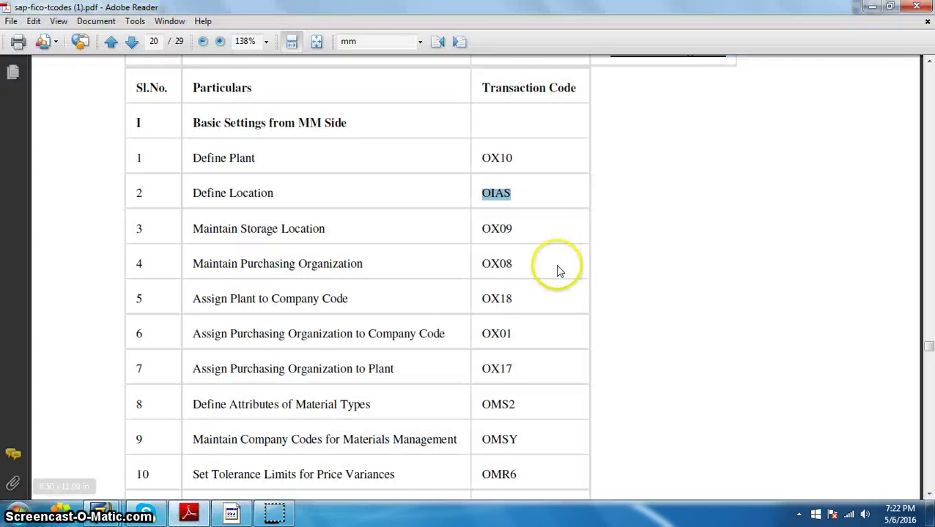
pyautogui.click(872, 9)
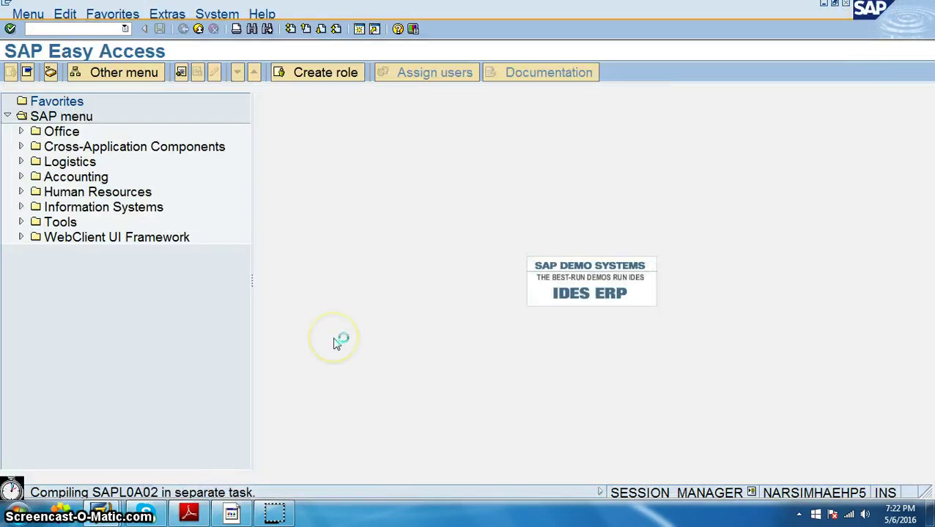
pyautogui.click(188, 512)
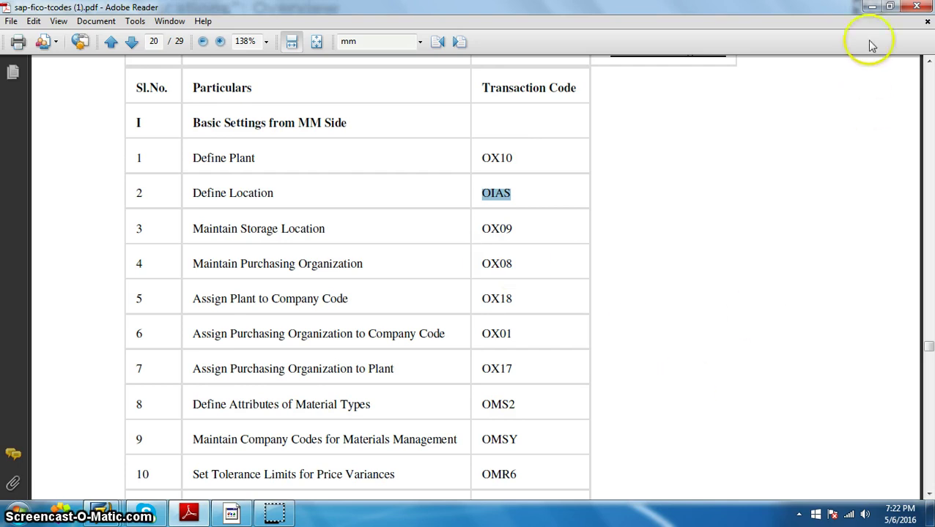
pyautogui.click(871, 6)
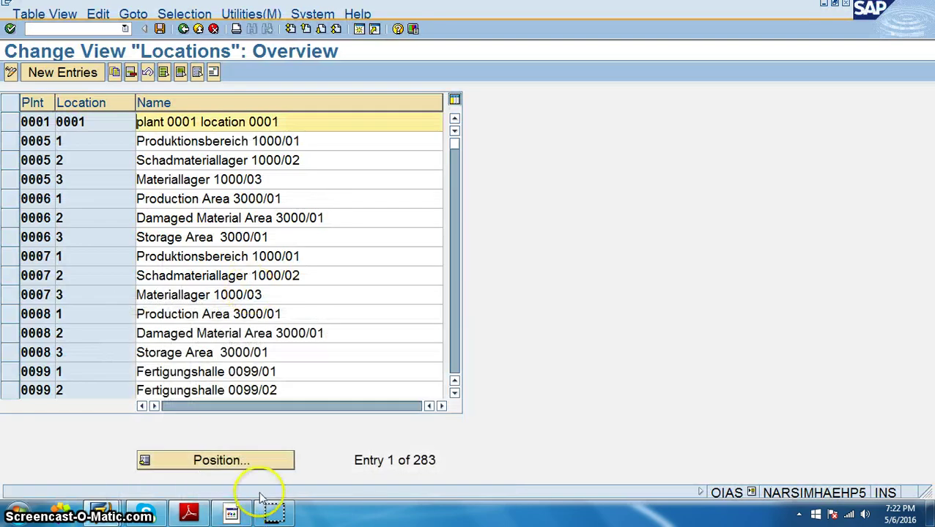
# - Add location VPROLO for plant VPRO, named Hyderabad Local Storage, and open its address
pyautogui.click(192, 514)
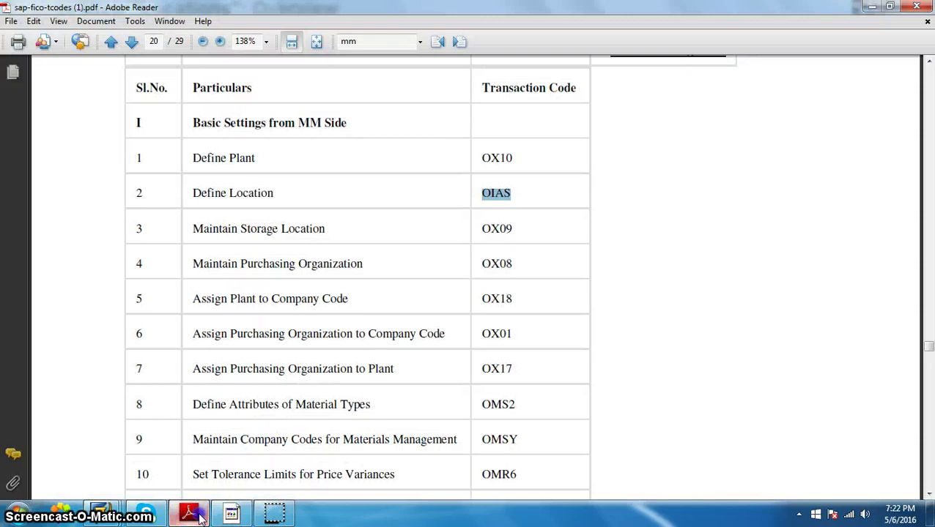
pyautogui.click(198, 516)
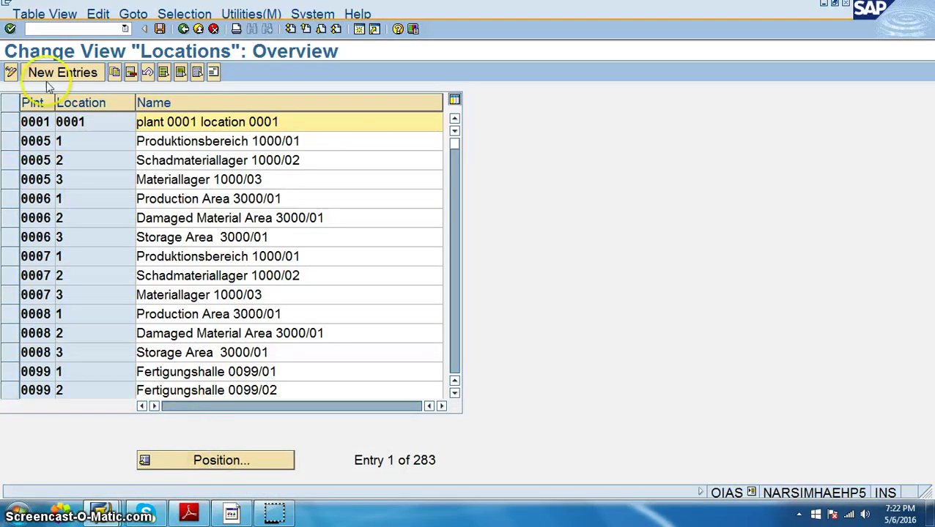
pyautogui.click(72, 77)
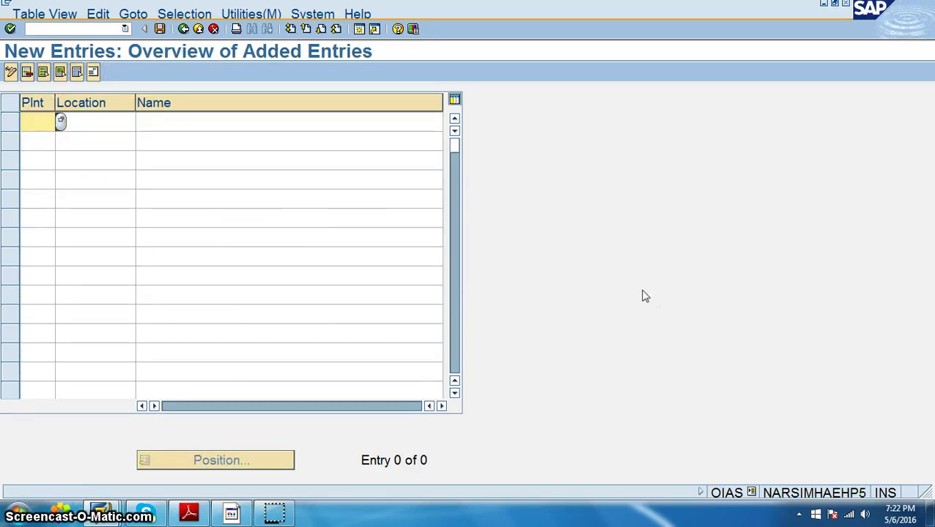
pyautogui.write('vpro')
pyautogui.press('Tab')
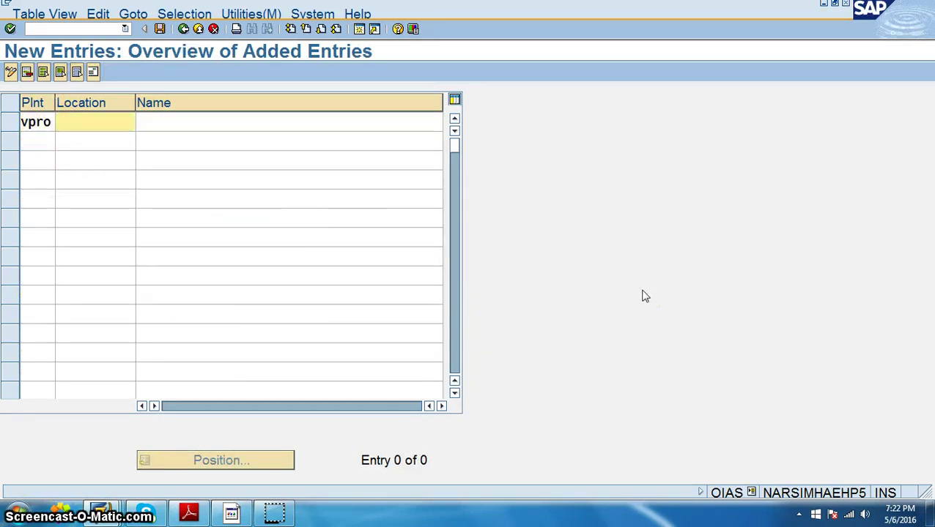
pyautogui.write('vprolo')
pyautogui.press('Tab')
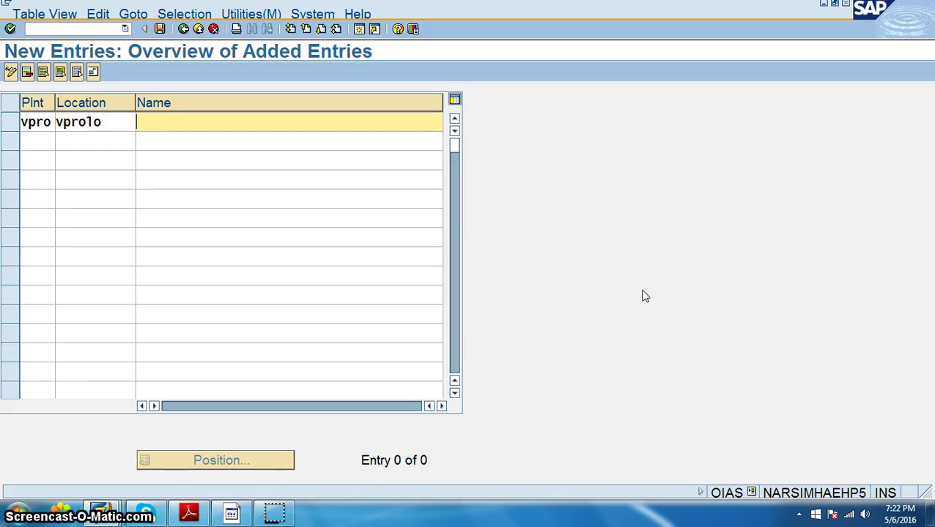
pyautogui.write('Hyderabad Local St Loc')
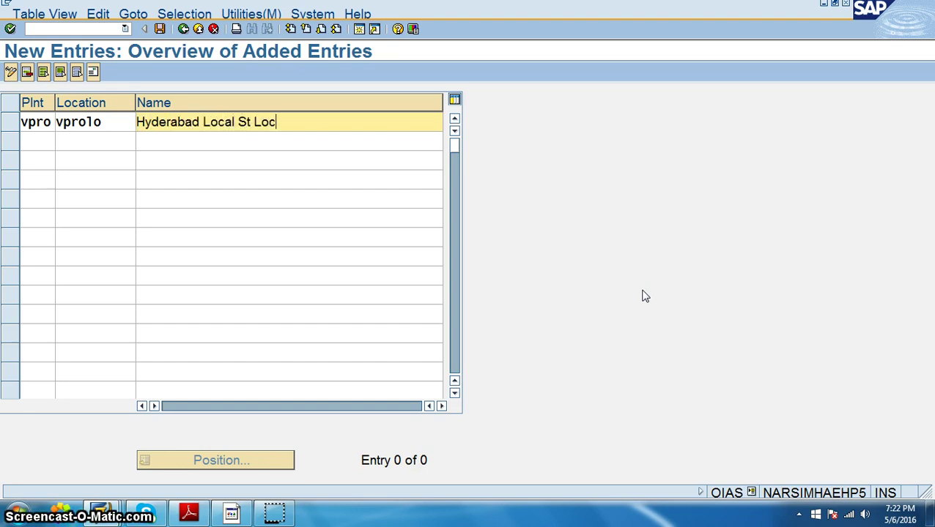
pyautogui.press('Return')
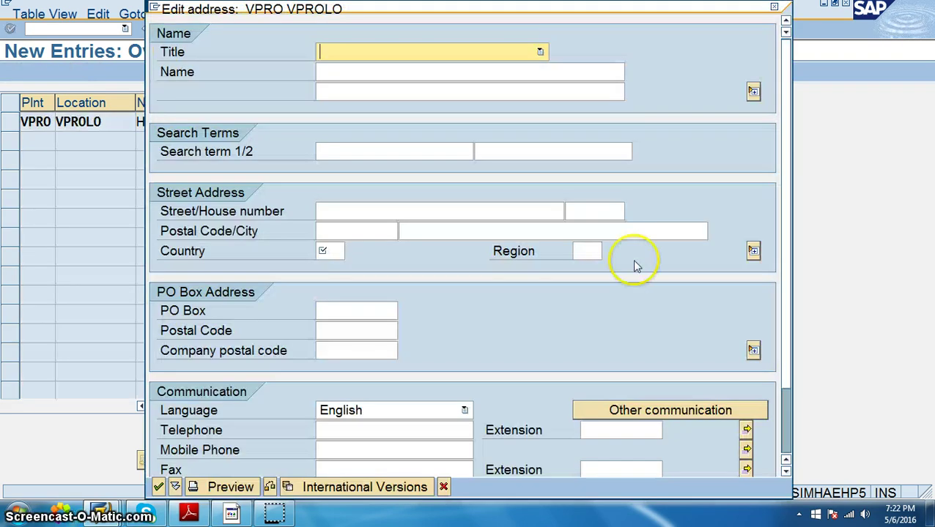
# - Set title Ms., name 'Hyd Local Storage Loc', and search terms Hyd and Hyderabad
pyautogui.click(540, 52)
pyautogui.click(457, 102)
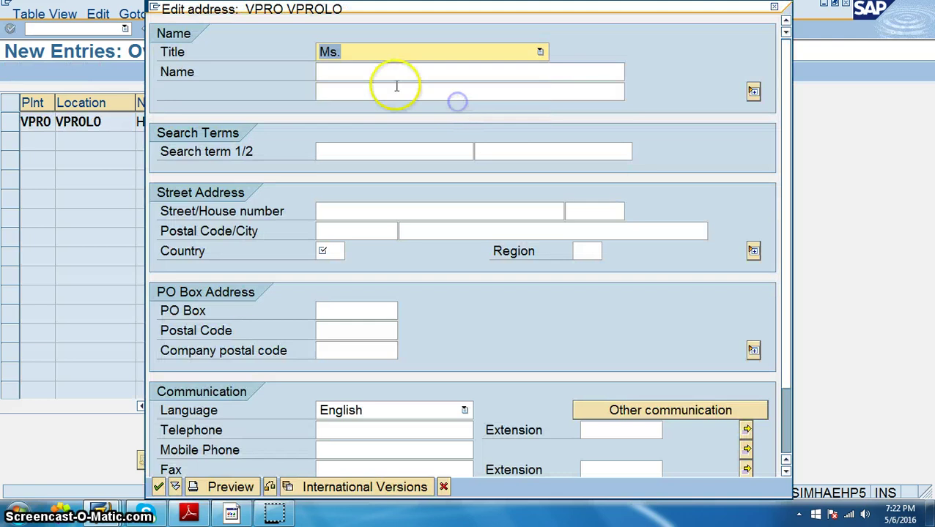
pyautogui.click(388, 73)
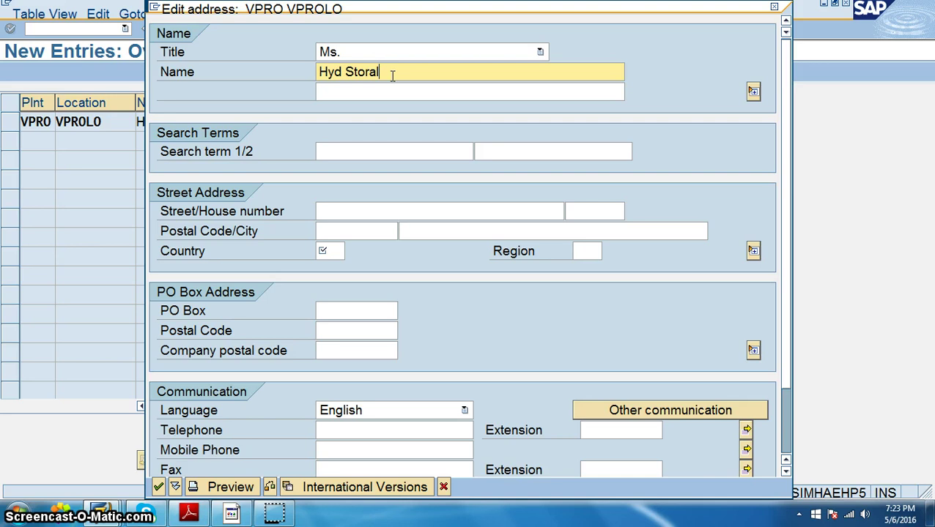
pyautogui.write('Hyd Local')
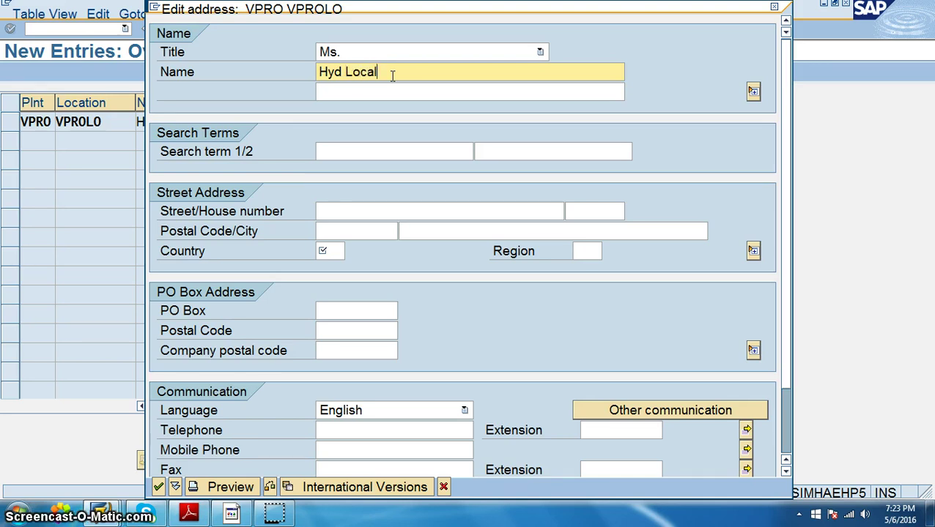
pyautogui.write(' Storage L')
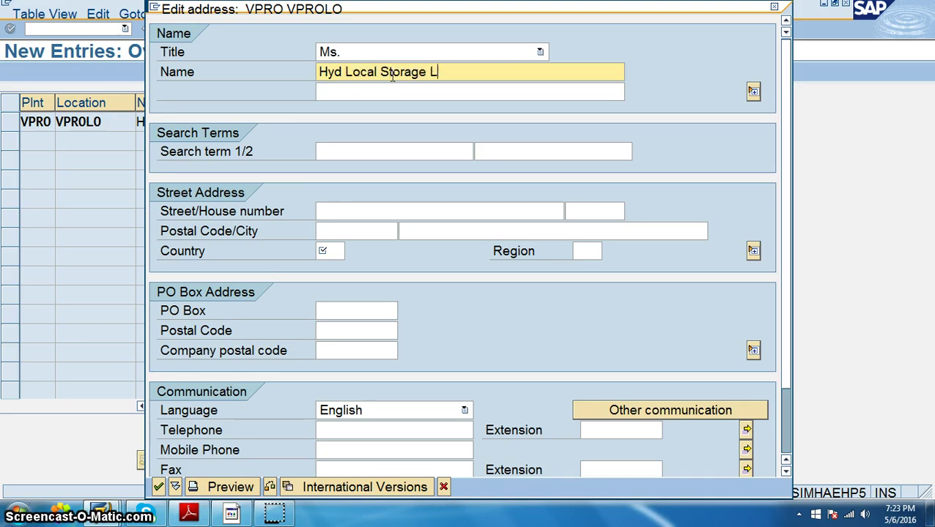
pyautogui.write('oc')
pyautogui.press('Tab')
pyautogui.press('Tab')
pyautogui.press('Tab')
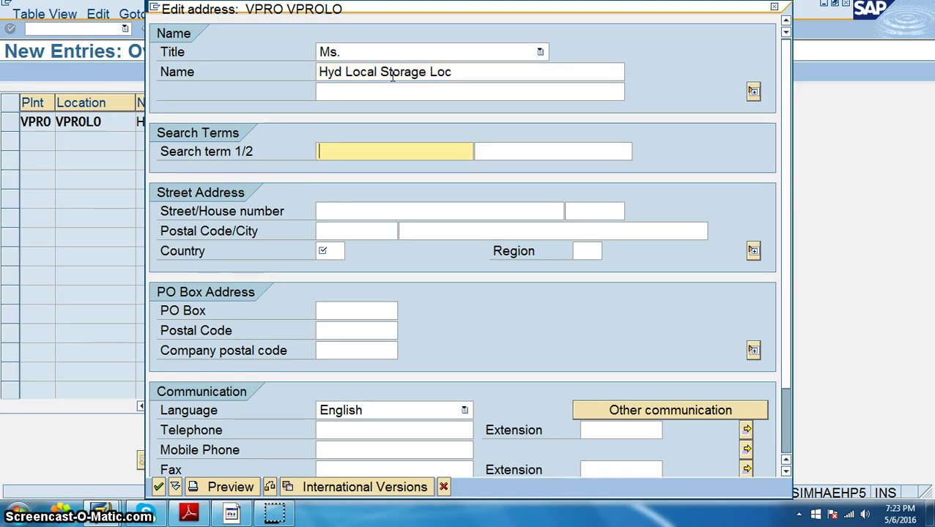
pyautogui.press('BackSpace')
pyautogui.press('Down')
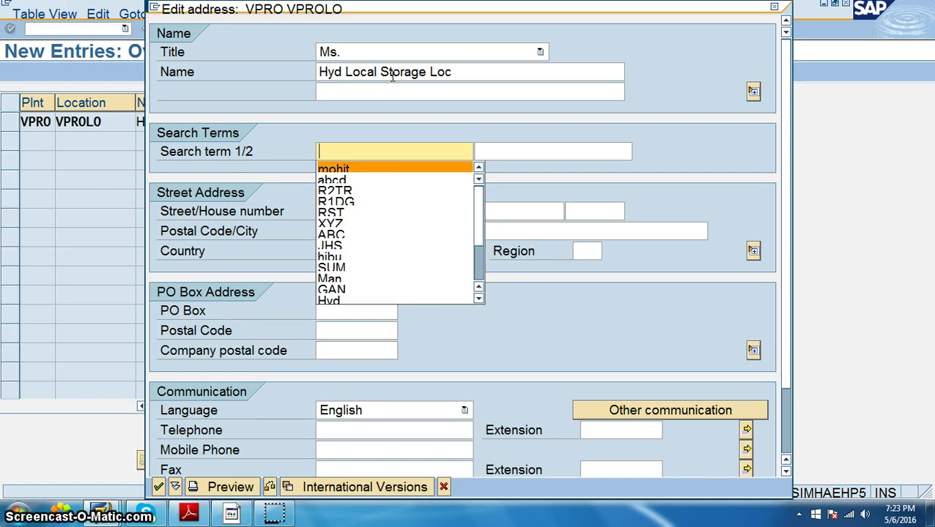
pyautogui.write('Hyd')
pyautogui.press('Tab')
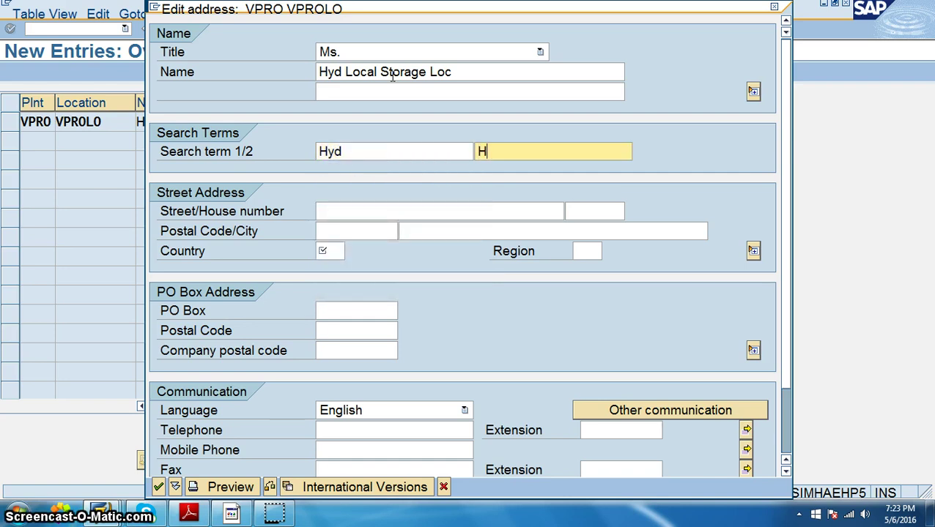
pyautogui.write('Hyder')
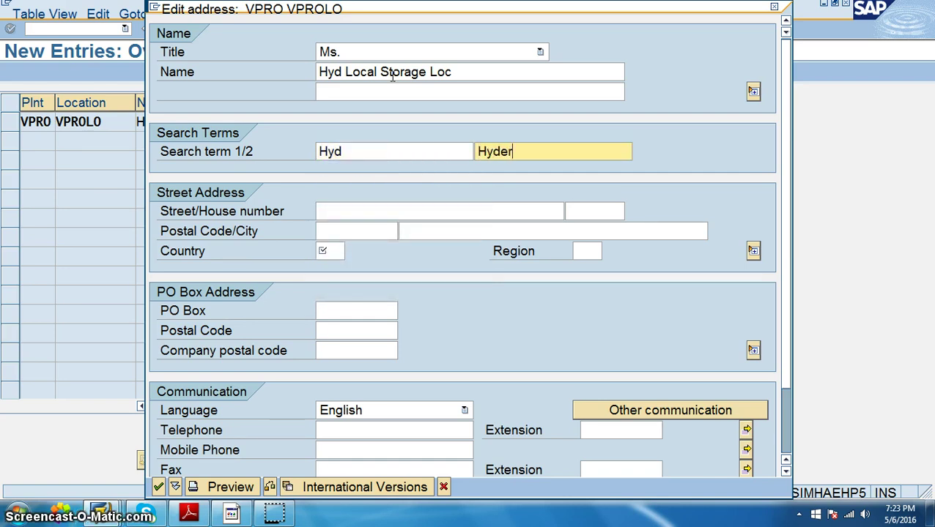
pyautogui.write('aba')
# - Fill street Street No 1, house 9000, postal code 500040, city hyderabad, country IN
pyautogui.press('Tab')
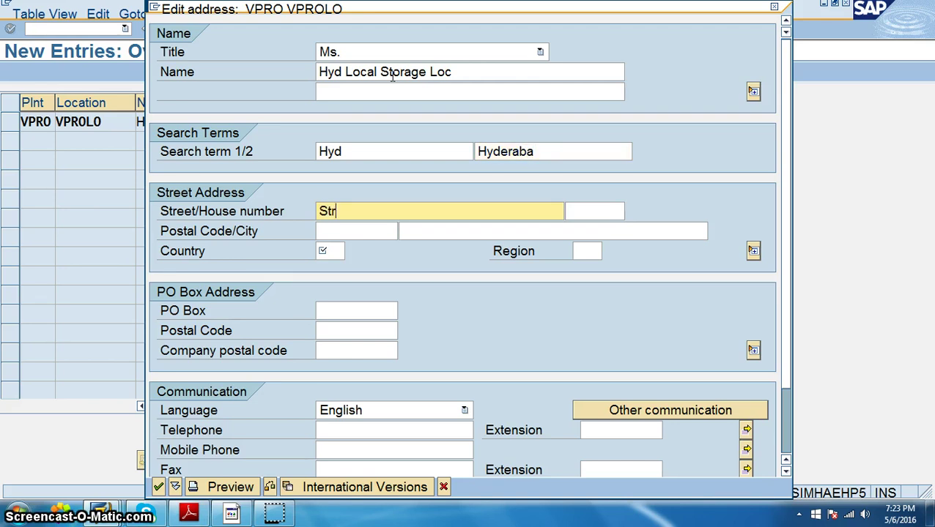
pyautogui.write('Street No 1')
pyautogui.press('Tab')
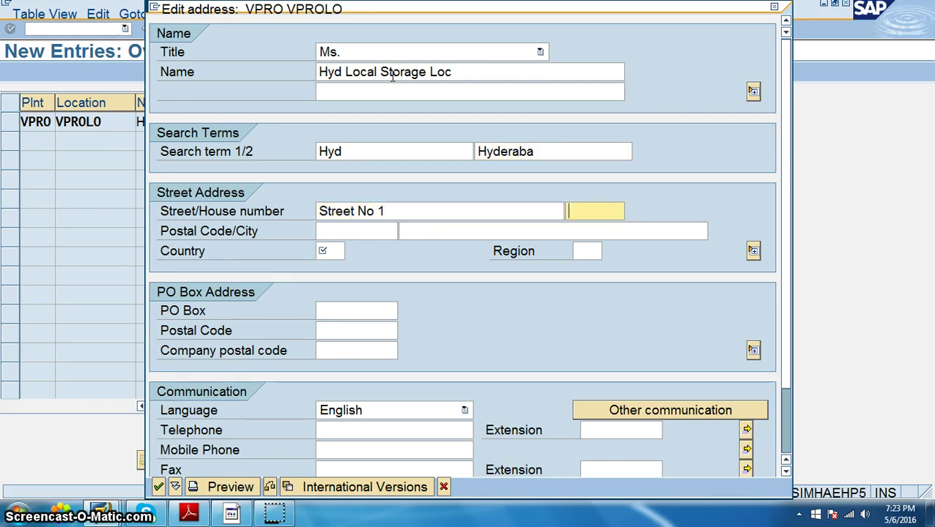
pyautogui.press('Down')
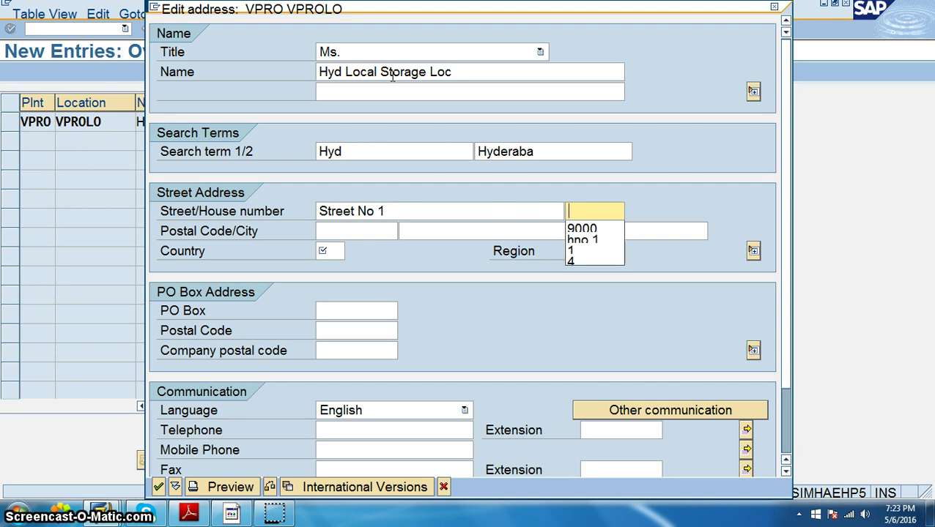
pyautogui.press('Down')
pyautogui.press('Return')
pyautogui.press('Tab')
pyautogui.press('Down')
pyautogui.press('Down')
pyautogui.press('Return')
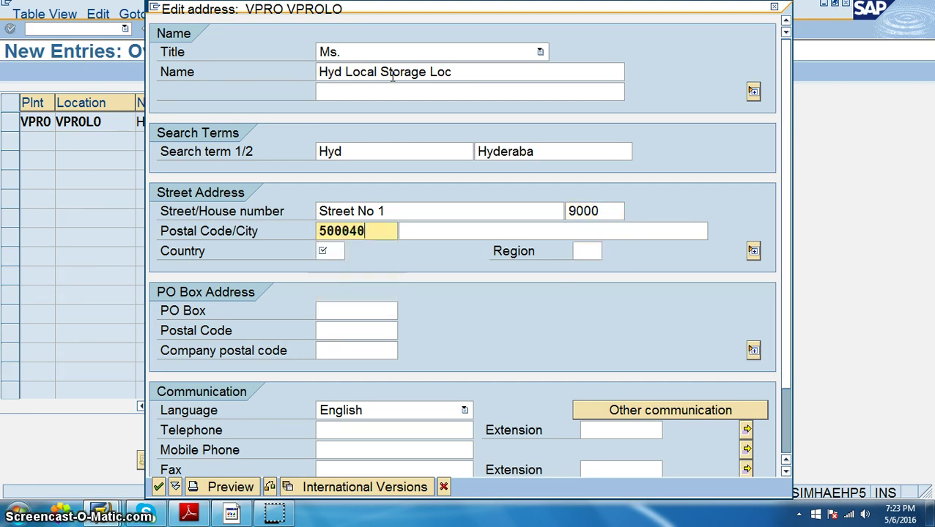
pyautogui.press('Tab')
pyautogui.press('Down')
pyautogui.press('Down')
pyautogui.press('Return')
pyautogui.press('Tab')
pyautogui.press('Down')
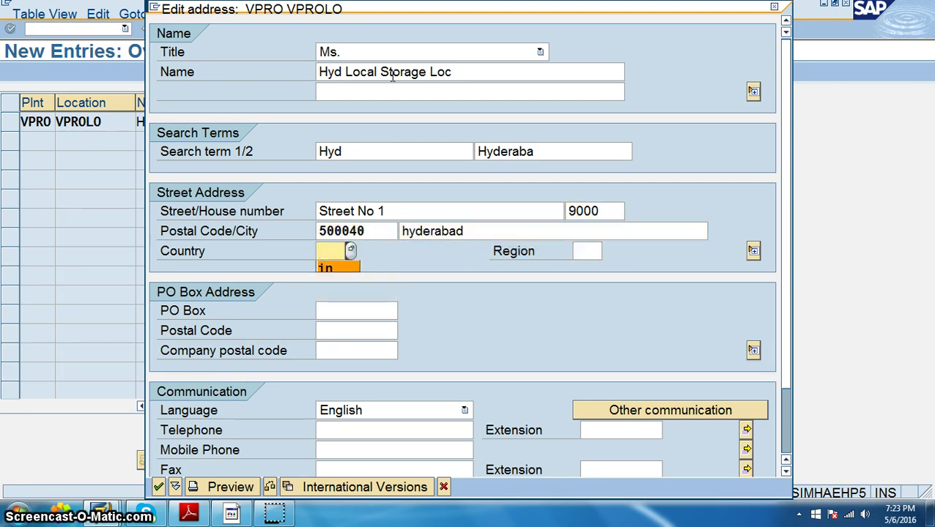
pyautogui.press('Return')
pyautogui.press('Return')
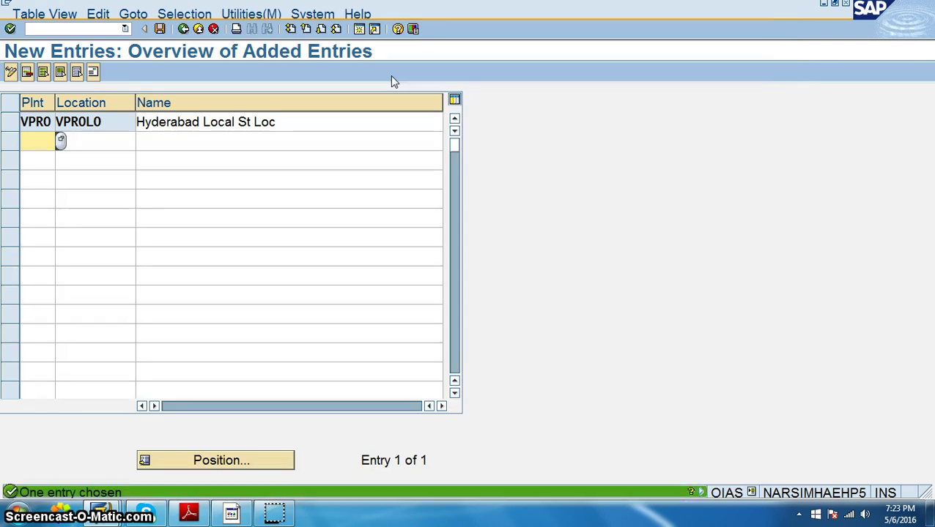
# - Leave locations maintenance, saving VPROLO under the customizing request
pyautogui.click(184, 34)
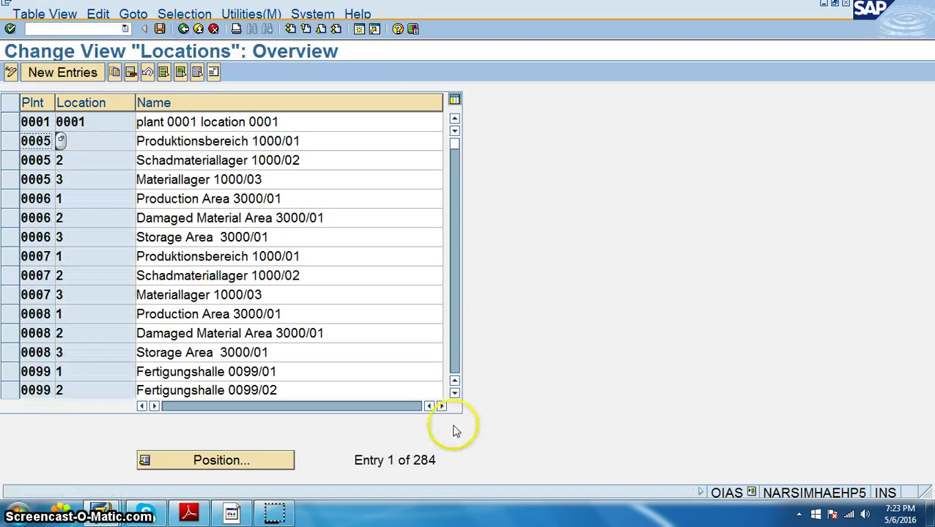
pyautogui.click(183, 28)
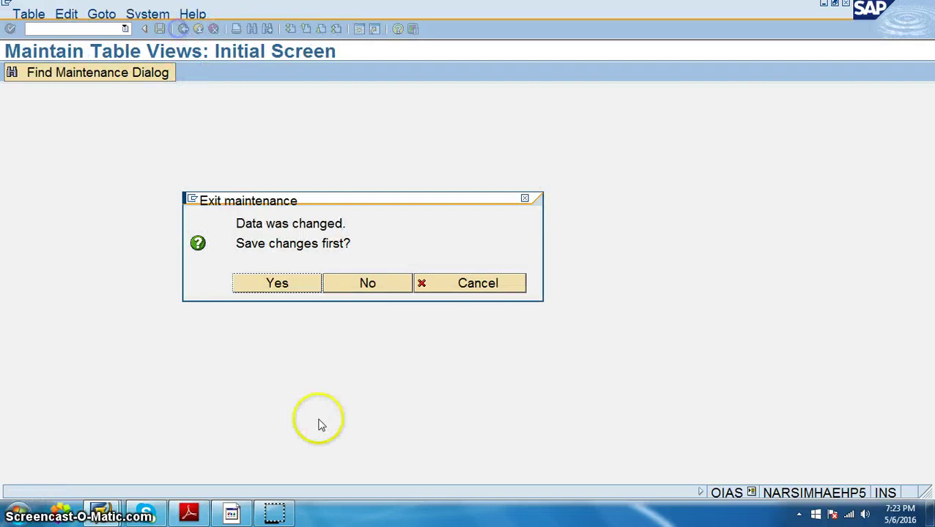
pyautogui.click(304, 286)
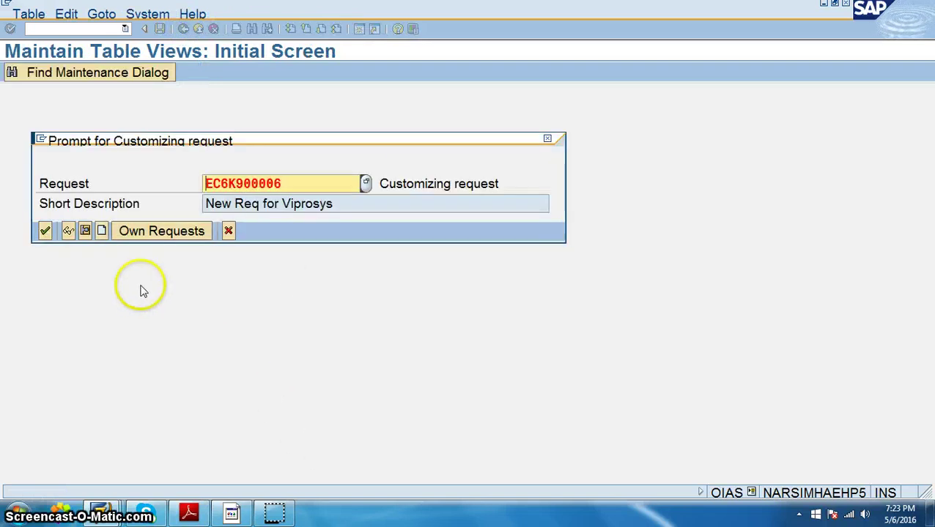
pyautogui.click(44, 232)
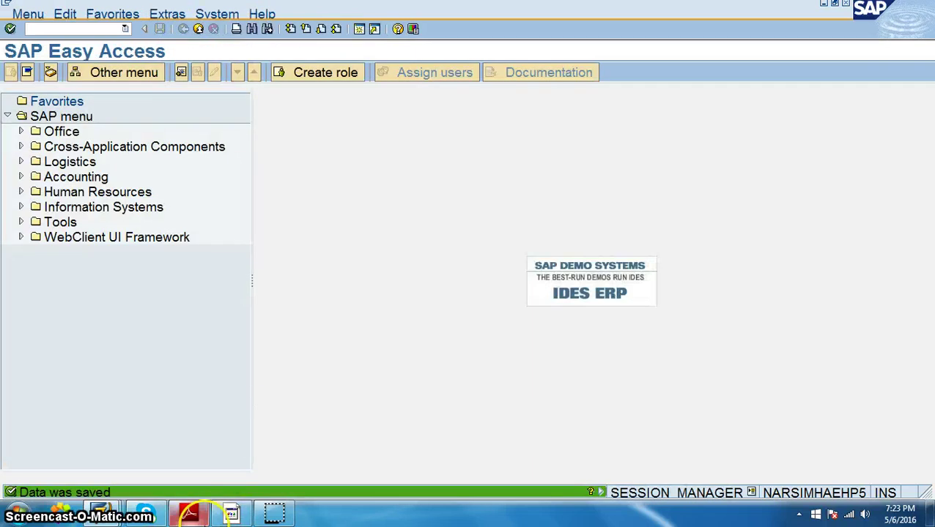
# - Copy OX09 for Maintain Storage Location from the PDF and run it
pyautogui.click(189, 513)
pyautogui.moveTo(192, 229); pyautogui.dragTo(325, 230)
pyautogui.moveTo(479, 220); pyautogui.dragTo(502, 228)
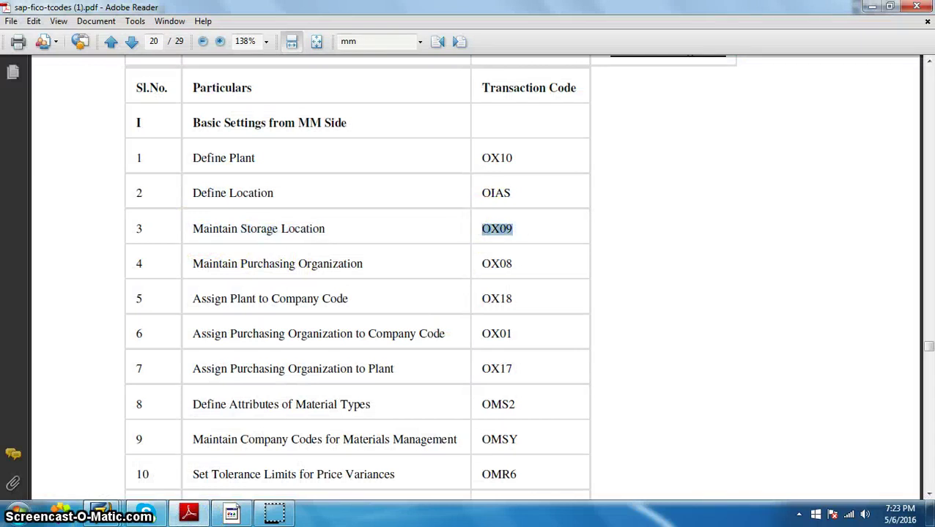
pyautogui.click(871, 7)
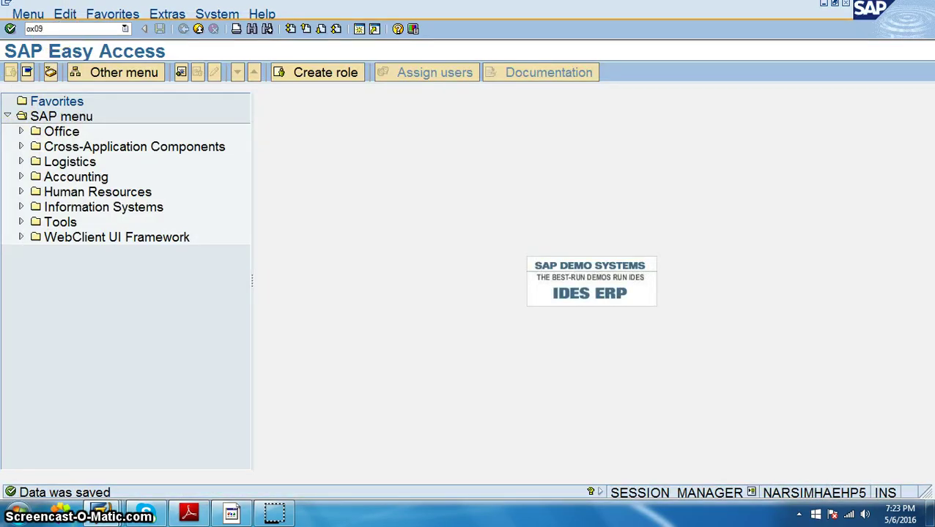
pyautogui.press('Return')
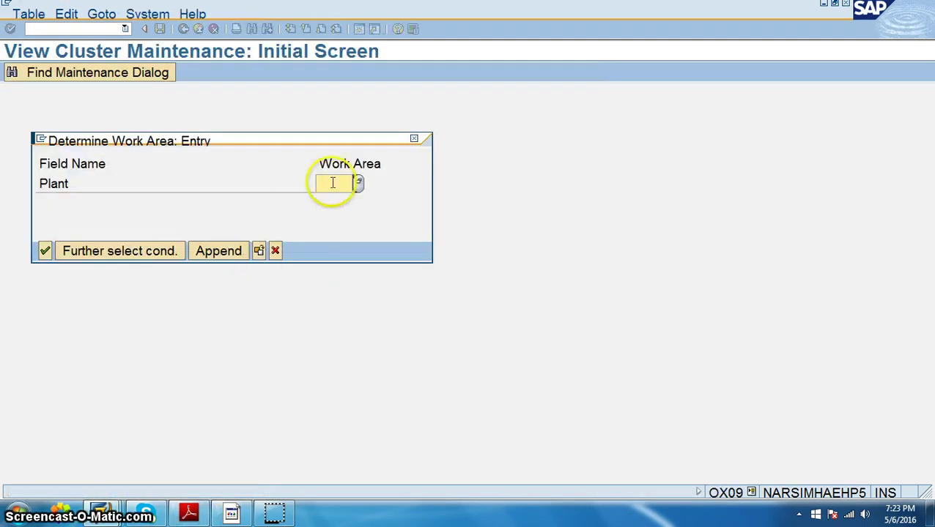
# - Set plant VPRO as the OX09 work area and open the storage-location level
pyautogui.click(189, 512)
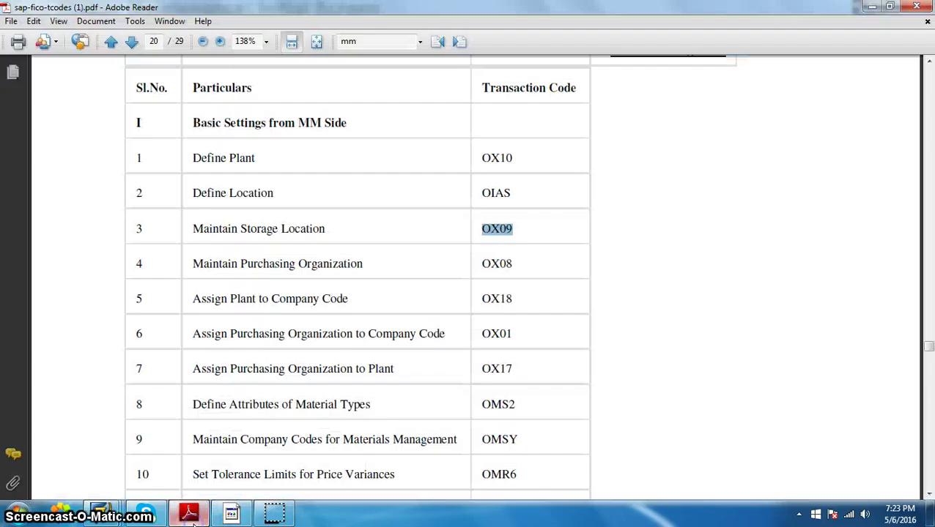
pyautogui.click(189, 513)
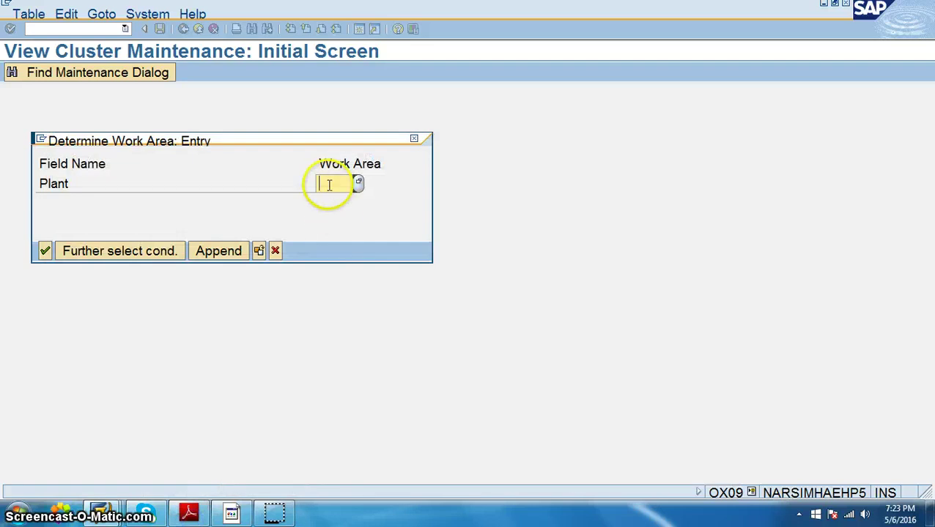
pyautogui.click(329, 185)
pyautogui.write('vpro')
pyautogui.press('Return')
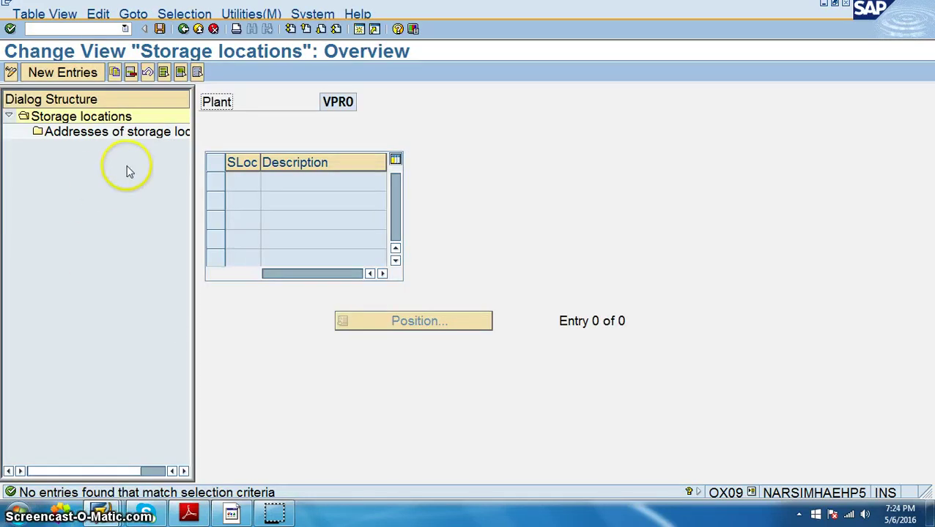
pyautogui.doubleClick(124, 135)
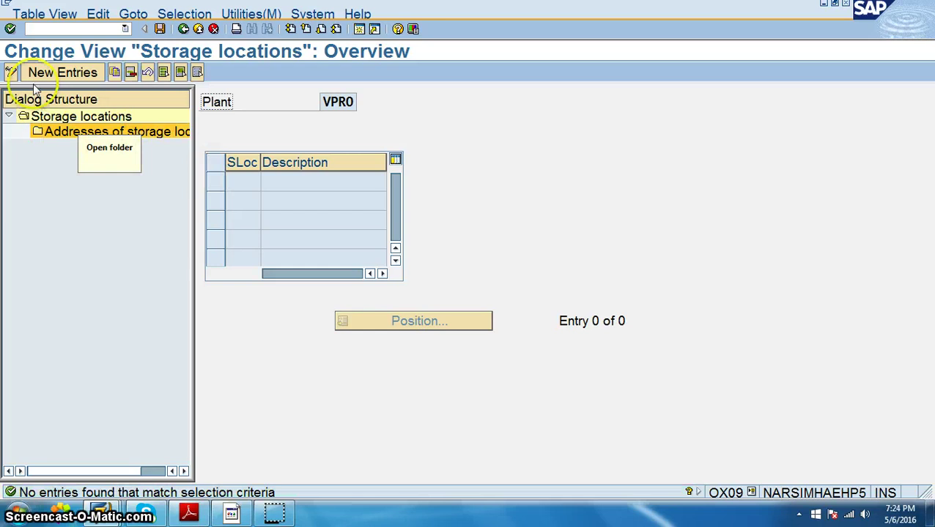
# - Add storage location VPRO with description 'Viprosys Storage'
pyautogui.click(52, 69)
pyautogui.click(231, 271)
pyautogui.click(245, 184)
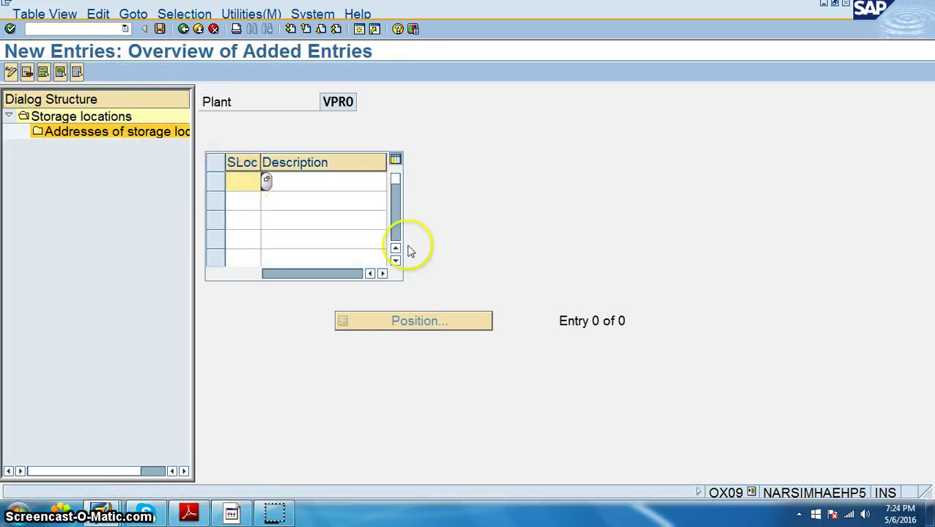
pyautogui.write('vpro')
pyautogui.press('Tab')
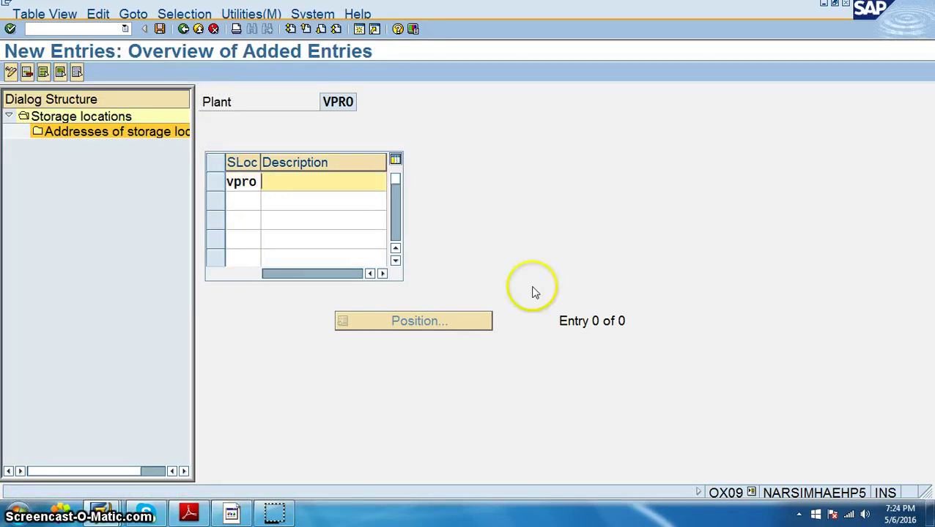
pyautogui.write('Viprosys St')
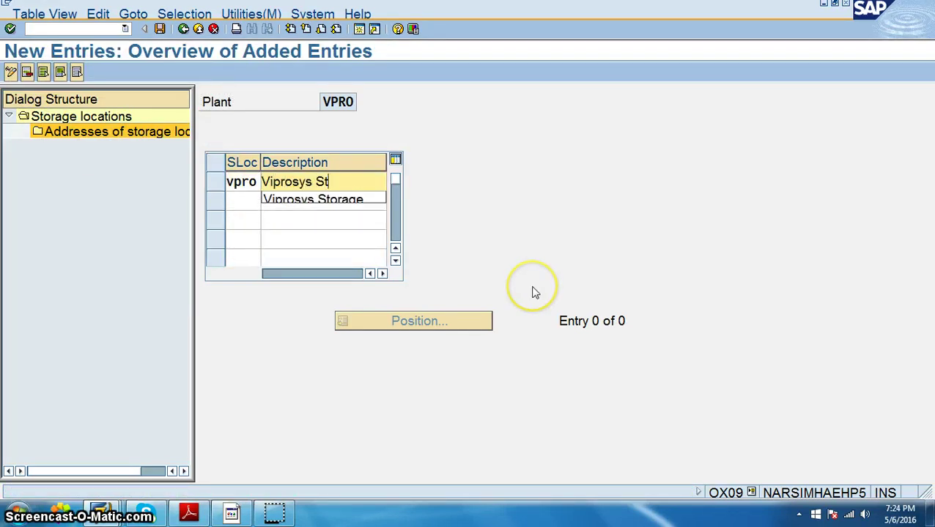
pyautogui.press('Down')
pyautogui.press('Return')
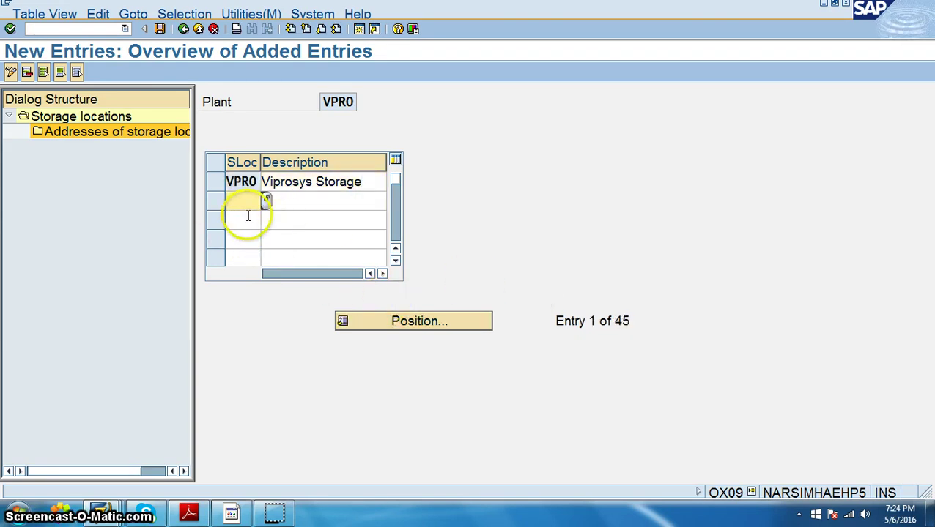
# - Save storage location VPRO under the customizing request and return to the overview
pyautogui.doubleClick(105, 123)
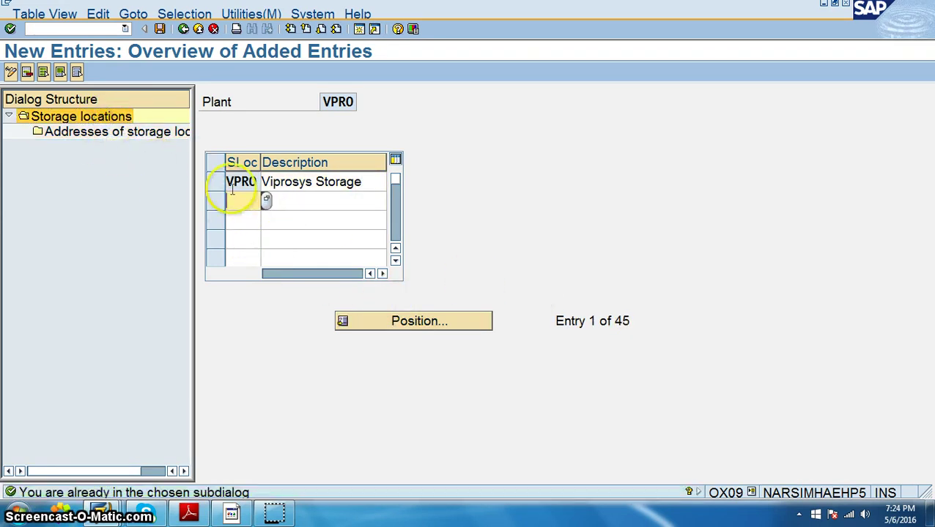
pyautogui.click(160, 29)
pyautogui.click(44, 250)
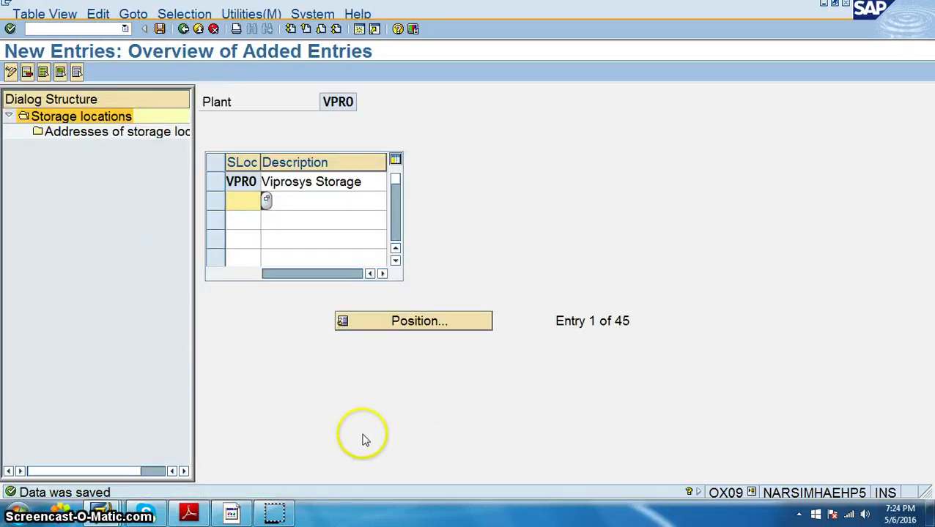
pyautogui.click(183, 29)
pyautogui.click(229, 487)
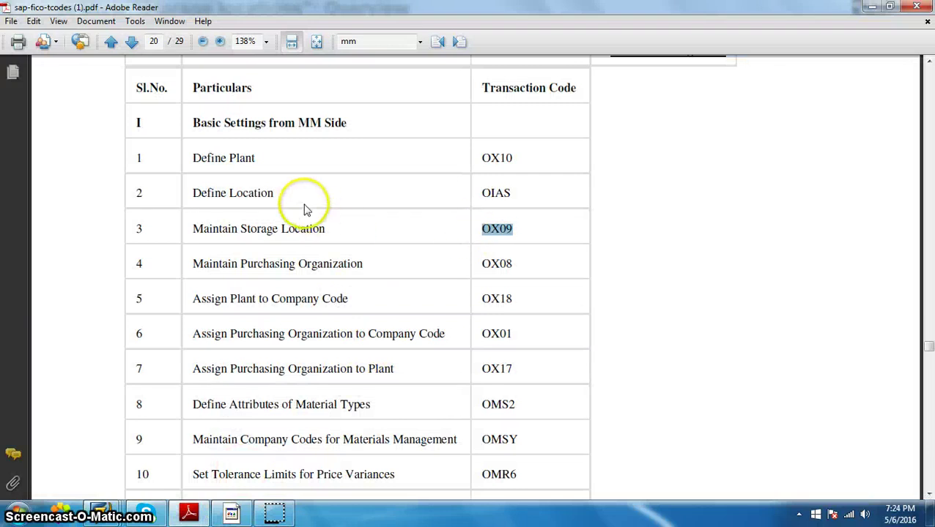
# - Return to SAP Easy Access and run OX08, the code taken from the PDF
pyautogui.click(322, 238)
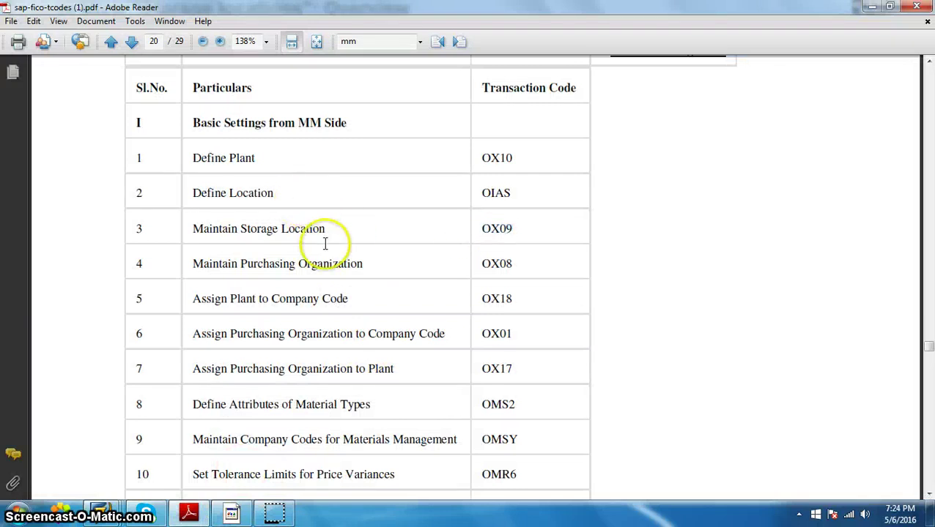
pyautogui.click(871, 7)
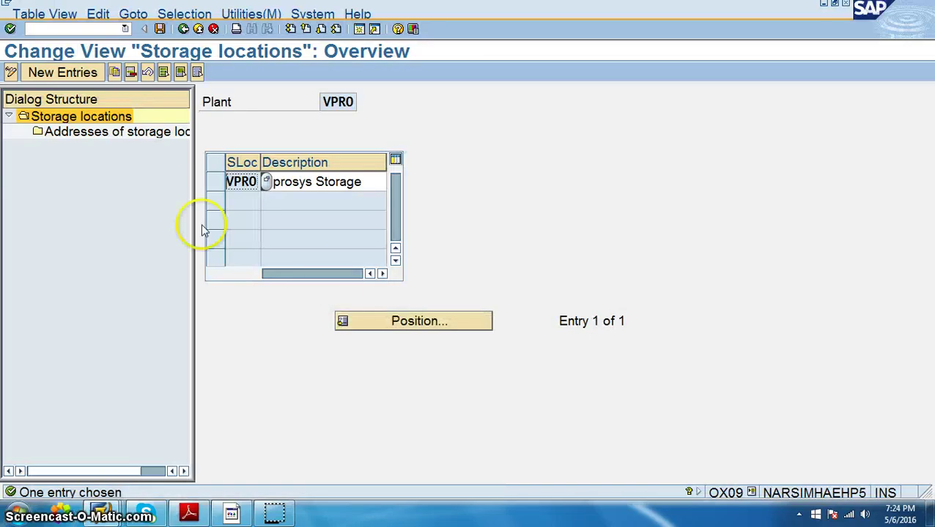
pyautogui.click(183, 28)
pyautogui.click(188, 513)
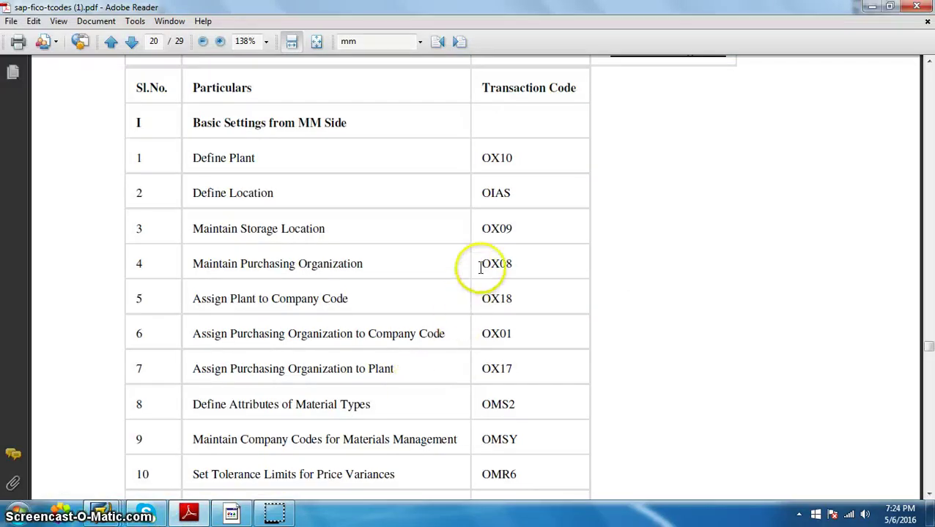
pyautogui.moveTo(479, 265); pyautogui.dragTo(524, 268)
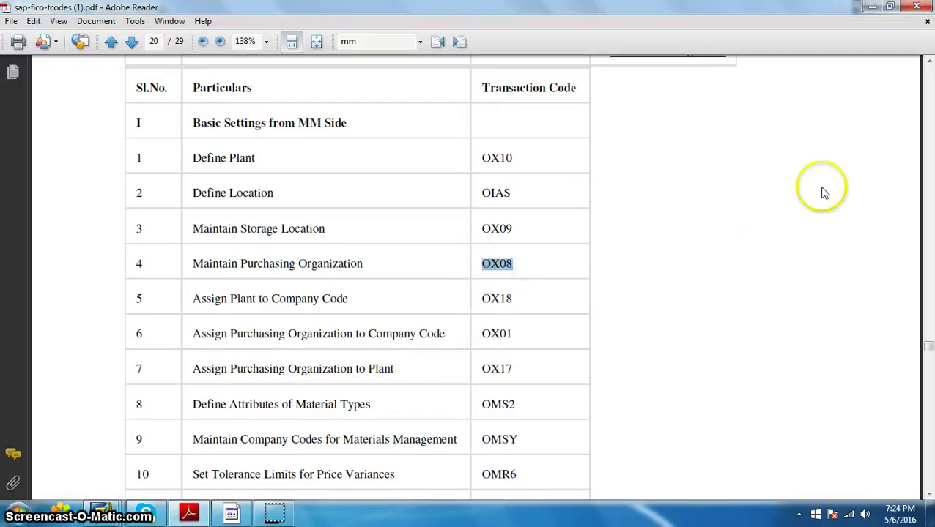
pyautogui.click(872, 7)
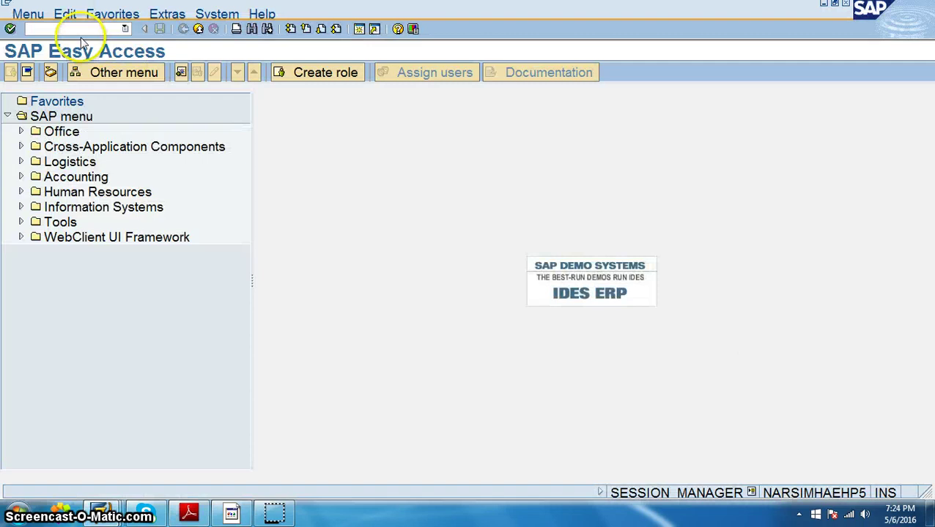
pyautogui.write('ox08')
pyautogui.press('Return')
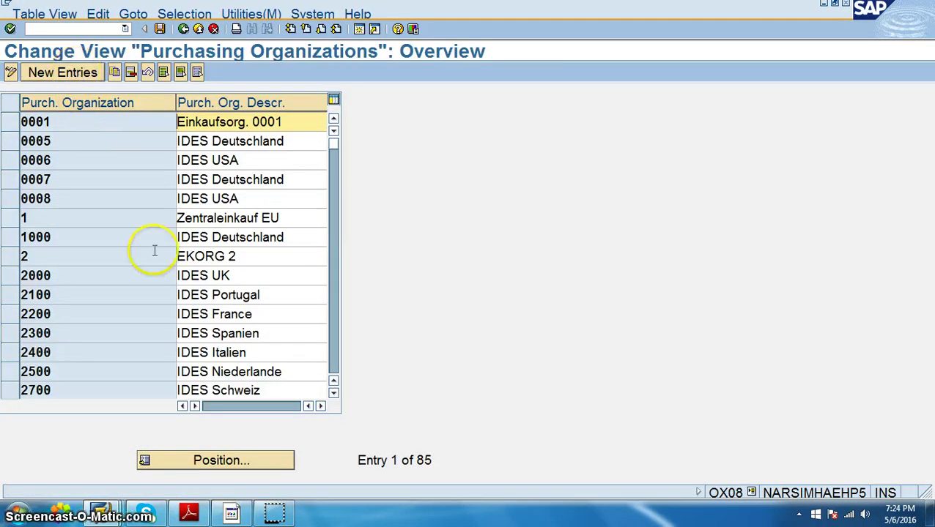
# - Add a new purchasing organization row with code VPRO and description Viprosys Pur Orgnztn
pyautogui.click(66, 73)
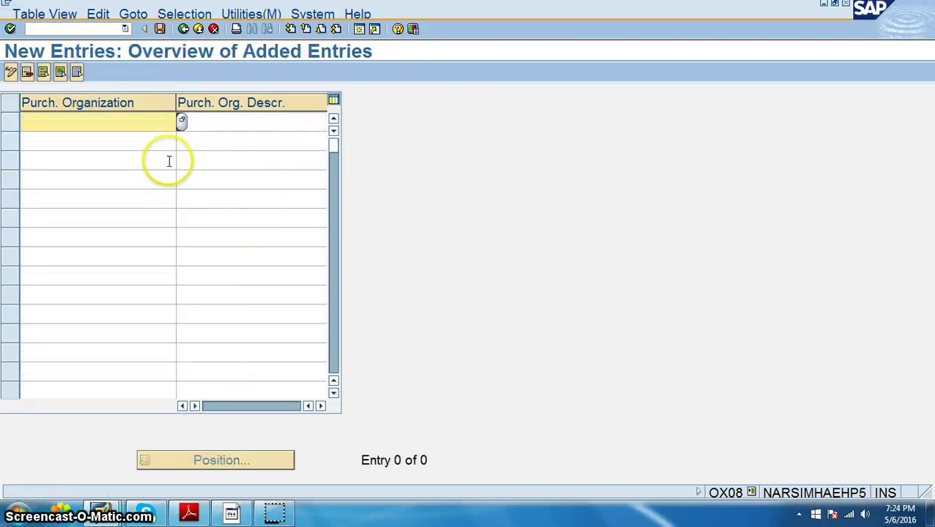
pyautogui.write('vpro')
pyautogui.press('Tab')
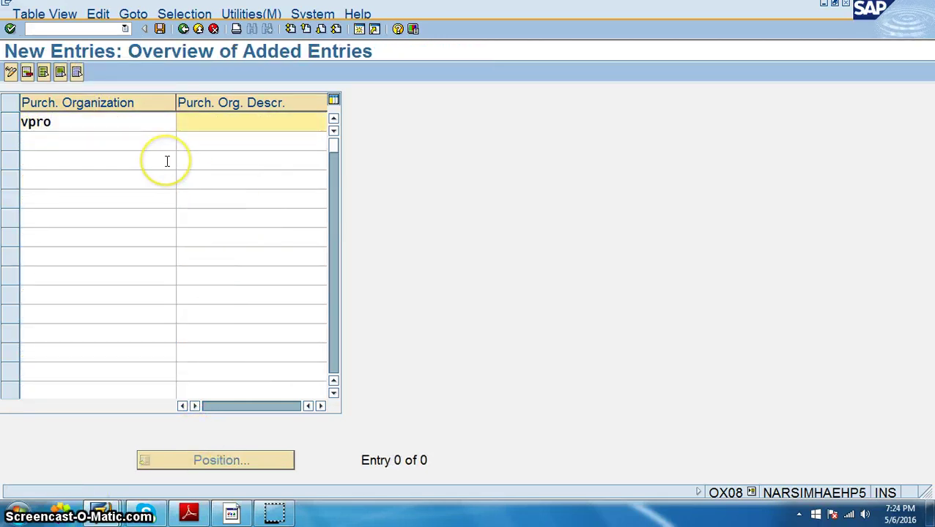
pyautogui.write('Vi')
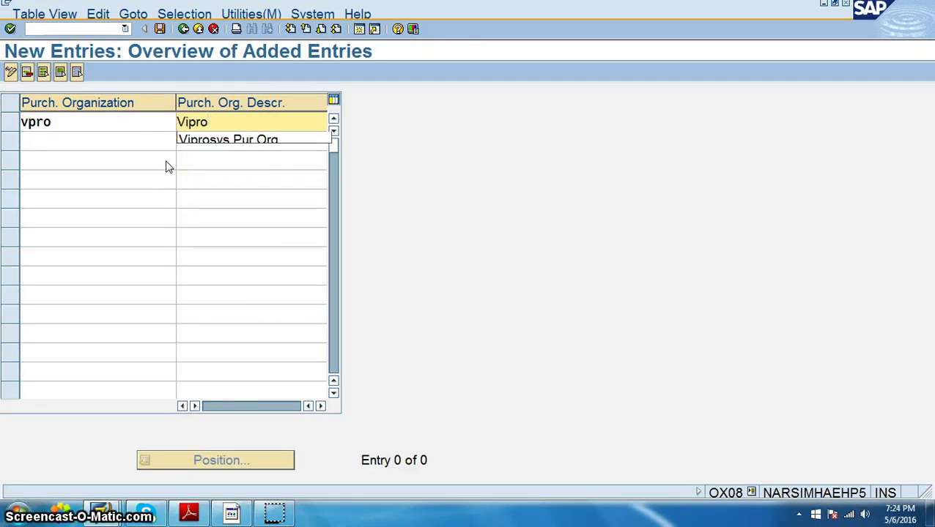
pyautogui.write('pro')
pyautogui.press('Down')
pyautogui.press('Return')
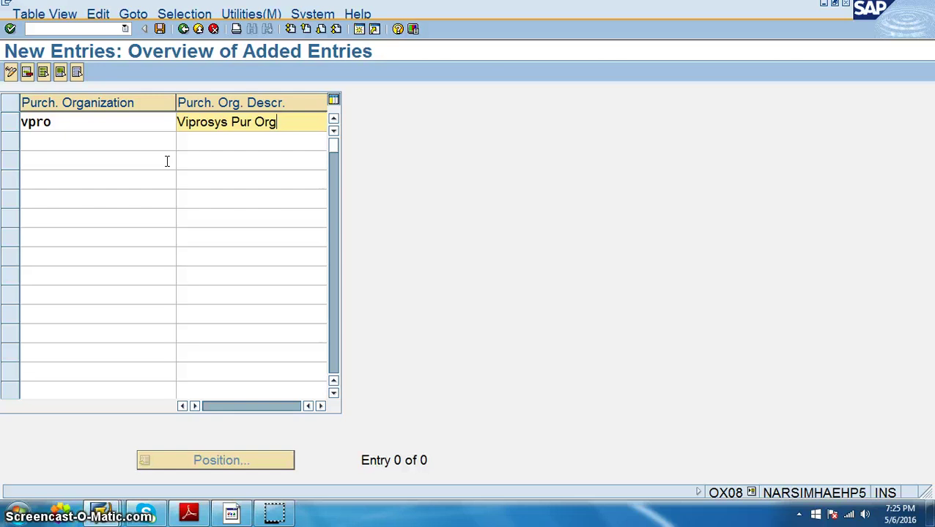
pyautogui.write('n')
pyautogui.write('s')
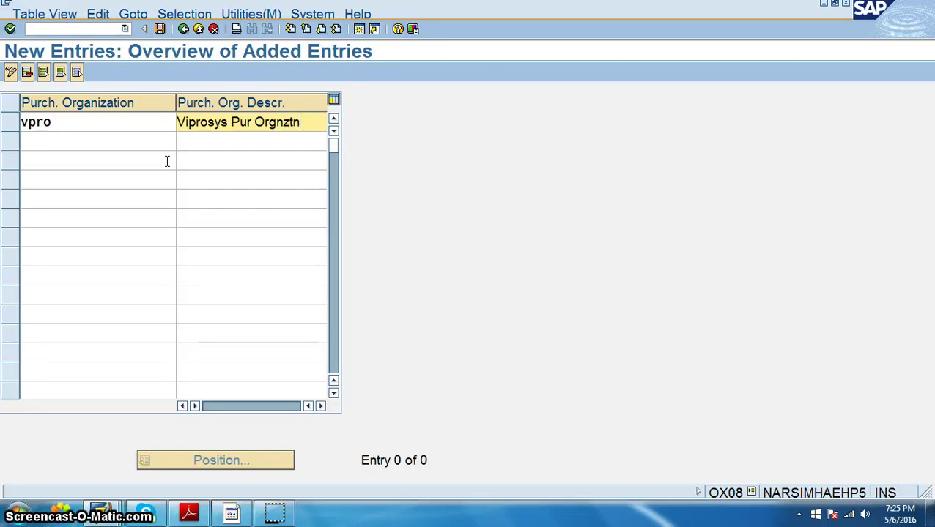
# - Correct the duplicate code to VPRP and save the entry under the customizing request
pyautogui.click(160, 29)
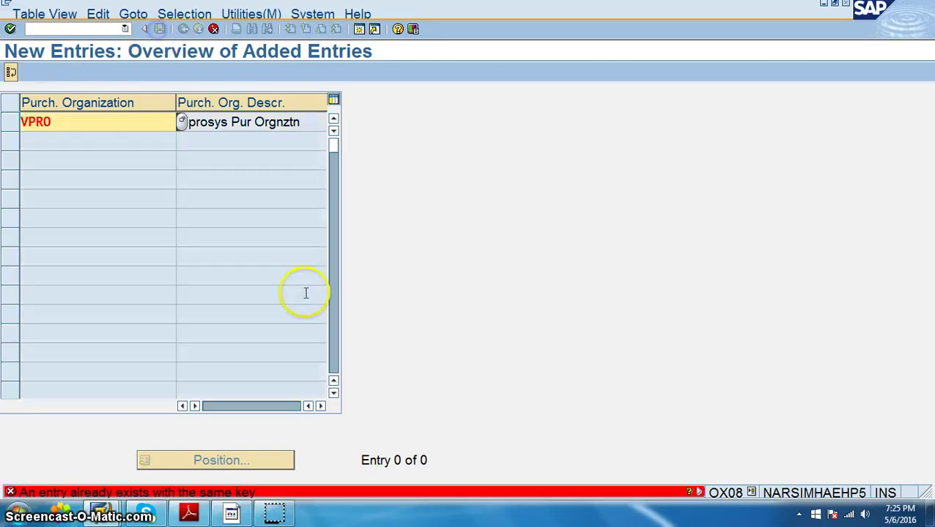
pyautogui.click(77, 141)
pyautogui.click(75, 125)
pyautogui.click(117, 176)
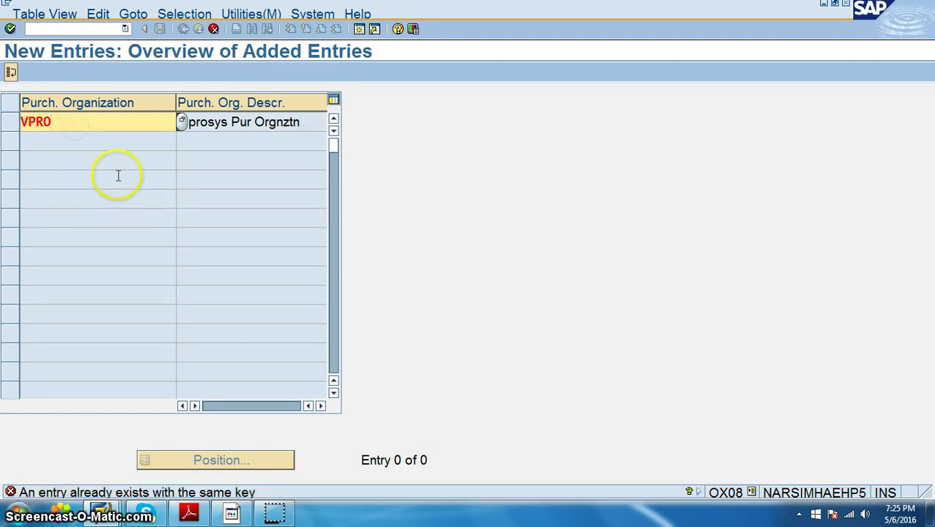
pyautogui.press('BackSpace')
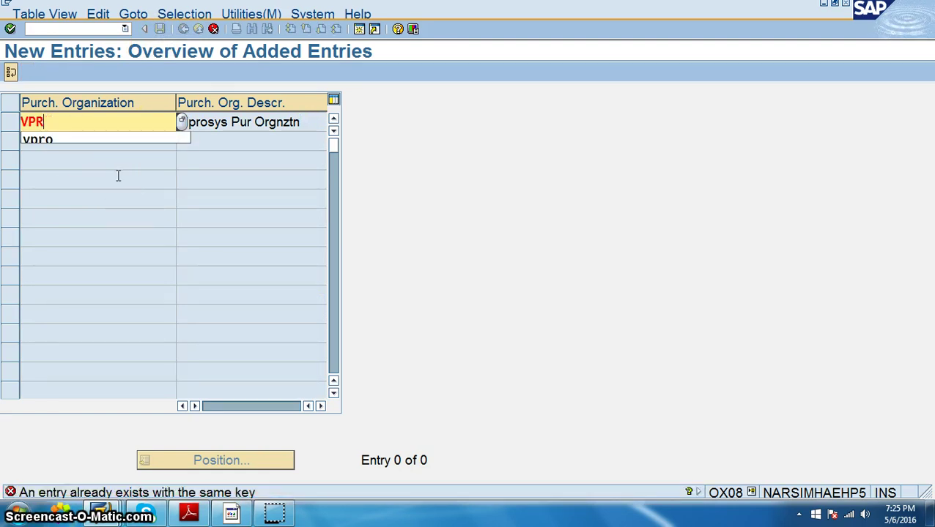
pyautogui.write('P')
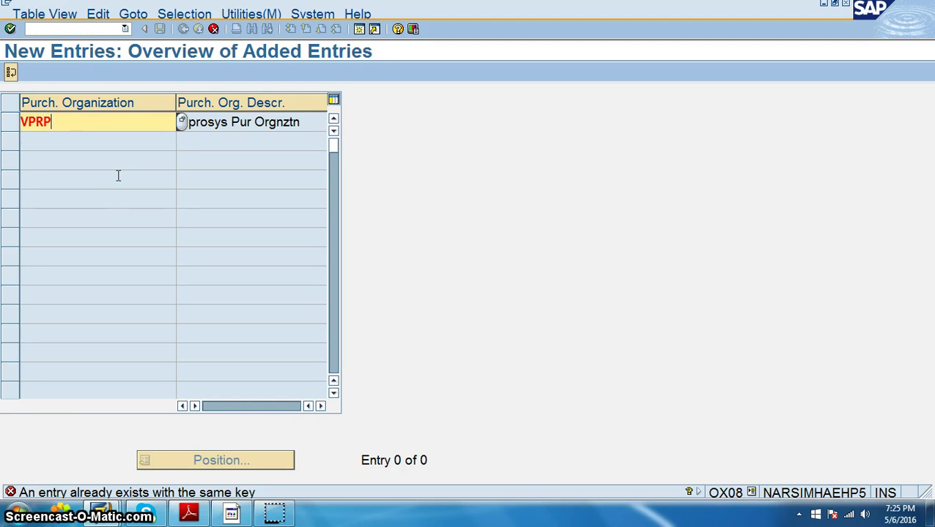
pyautogui.hotkey('ctrl', 's')
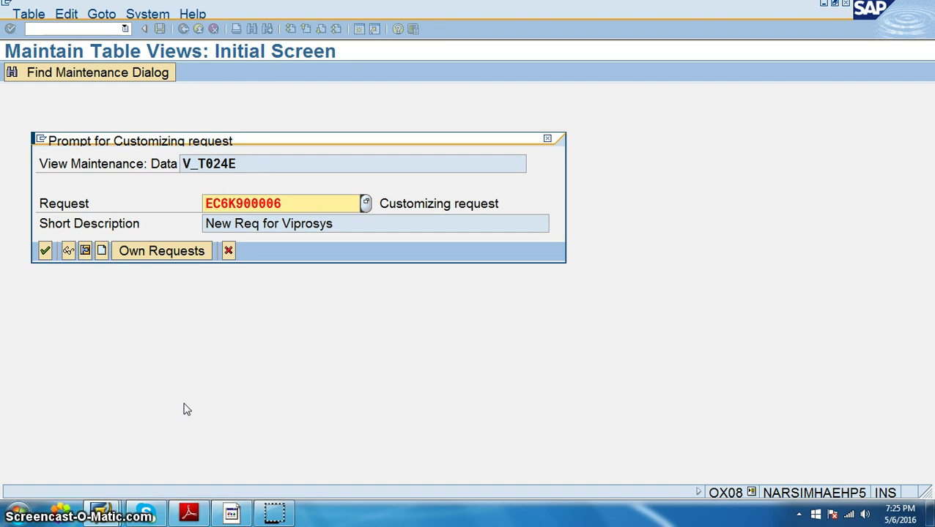
pyautogui.click(44, 251)
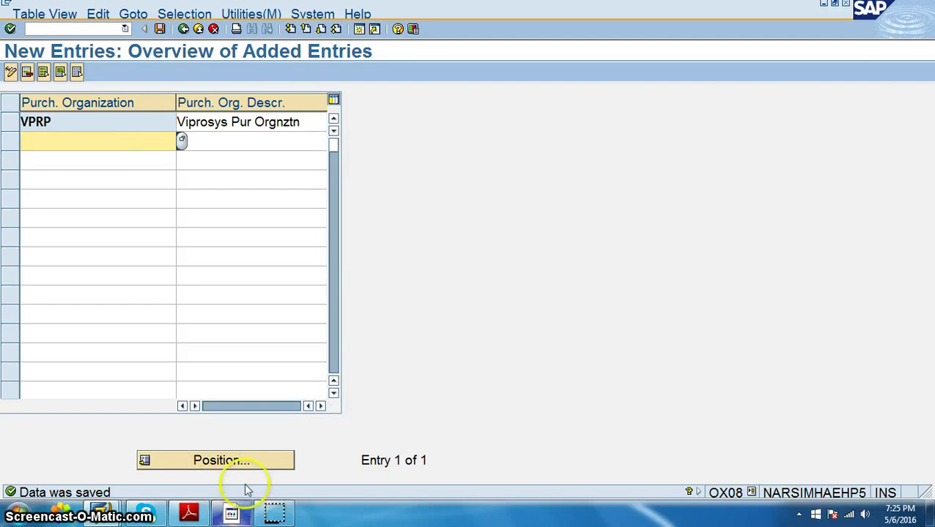
# - Search the list for VPRP, then go back to the full purchasing organizations overview
pyautogui.click(233, 458)
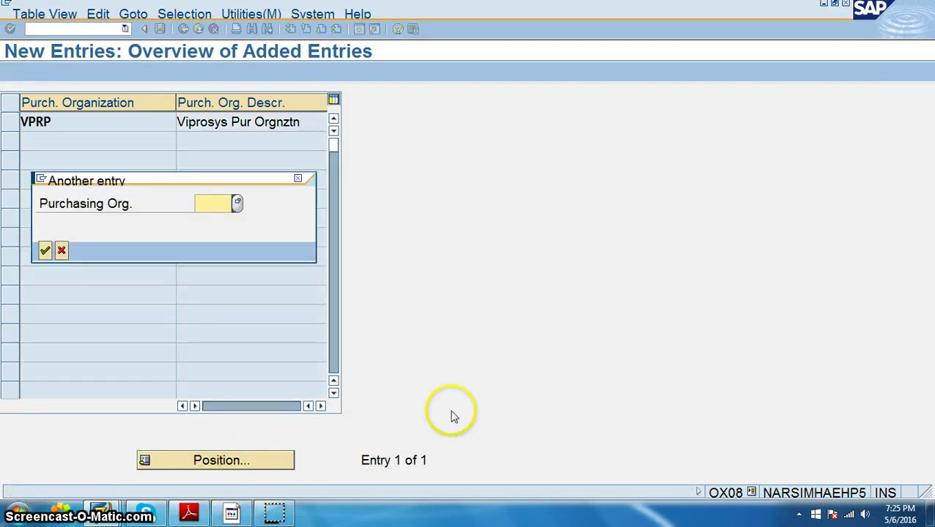
pyautogui.write('vprp')
pyautogui.press('Return')
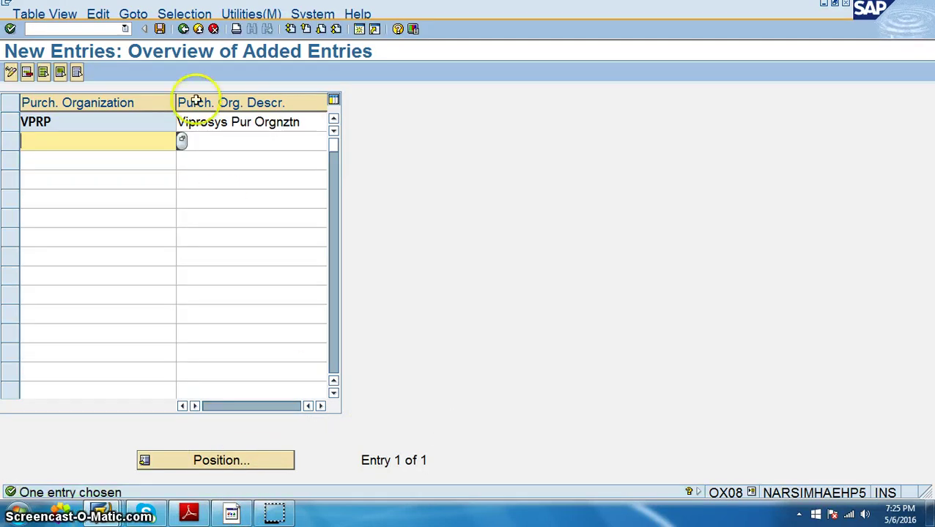
pyautogui.click(183, 28)
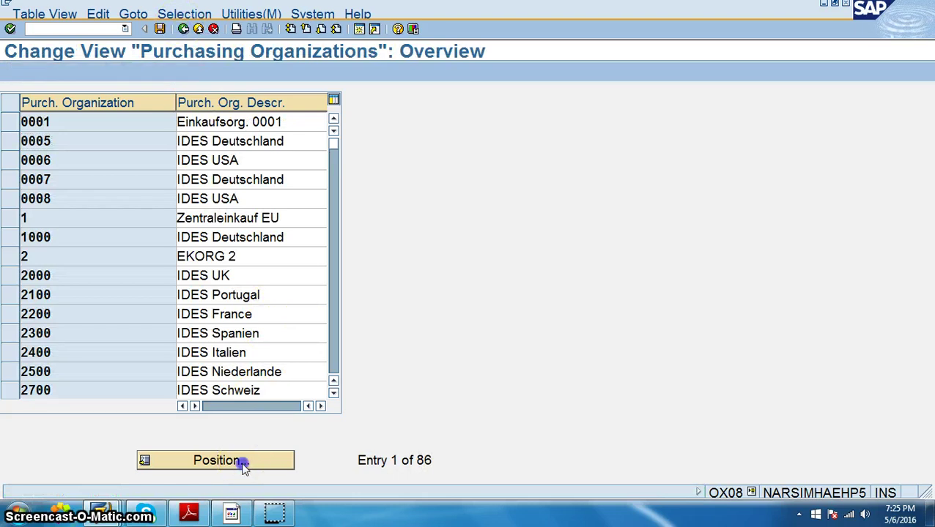
# - Jump to VPRO in the purchasing organizations list, then exit to SAP Easy Access
pyautogui.click(242, 462)
pyautogui.write('vp')
pyautogui.press('Return')
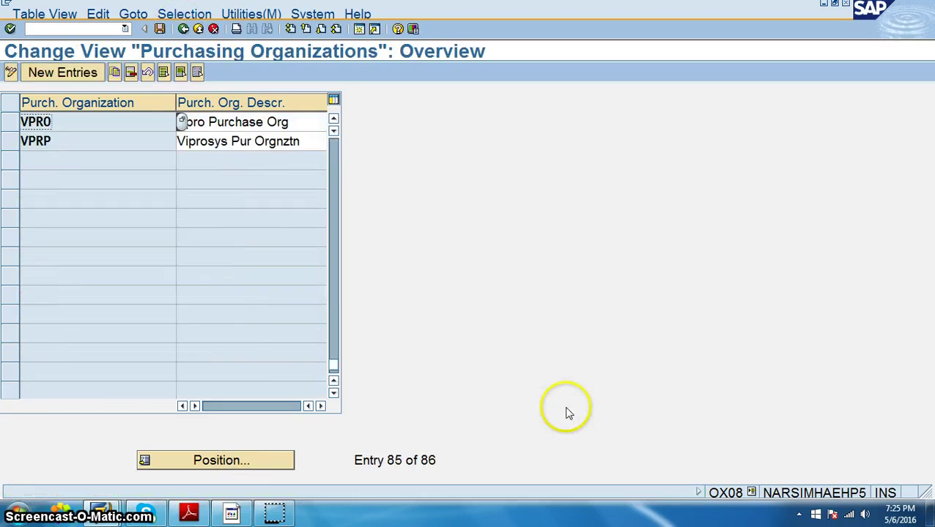
pyautogui.click(183, 29)
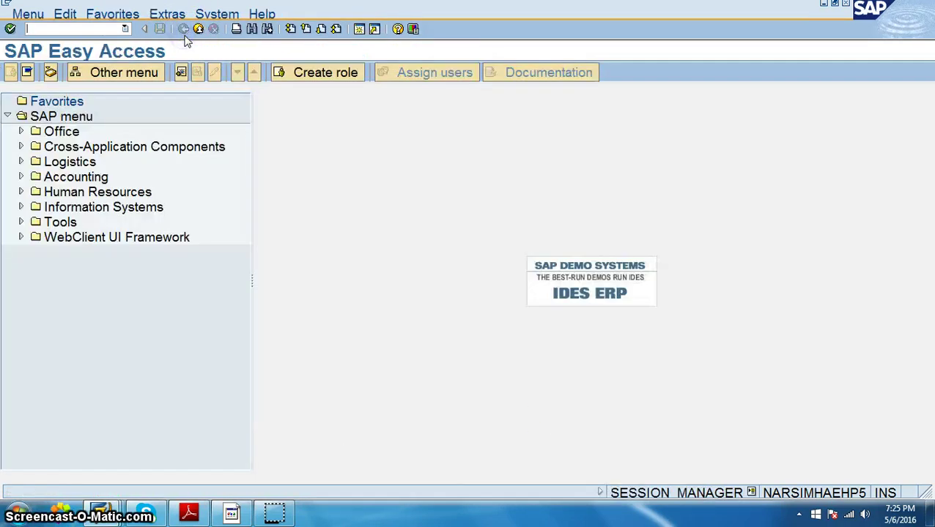
# - Copy transaction code OX18 from the reference PDF and run it in SAP
pyautogui.click(188, 513)
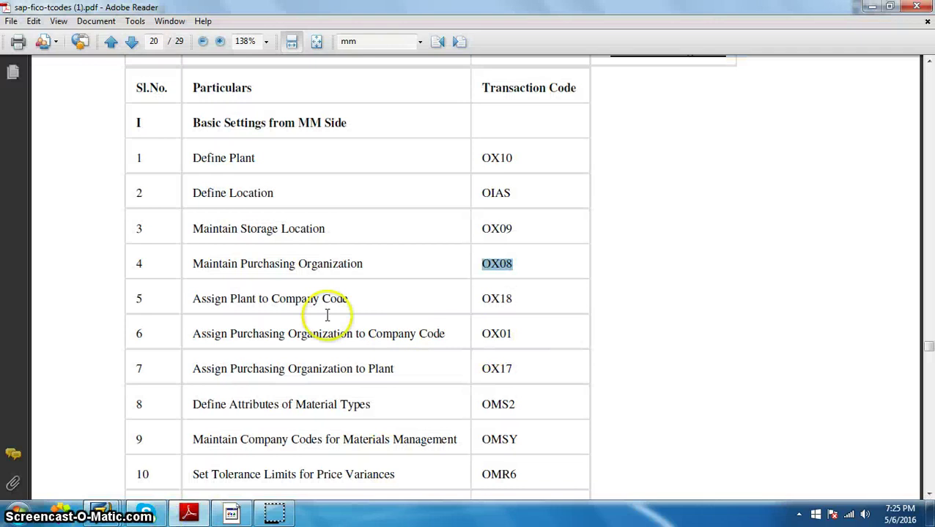
pyautogui.moveTo(480, 298); pyautogui.dragTo(517, 301)
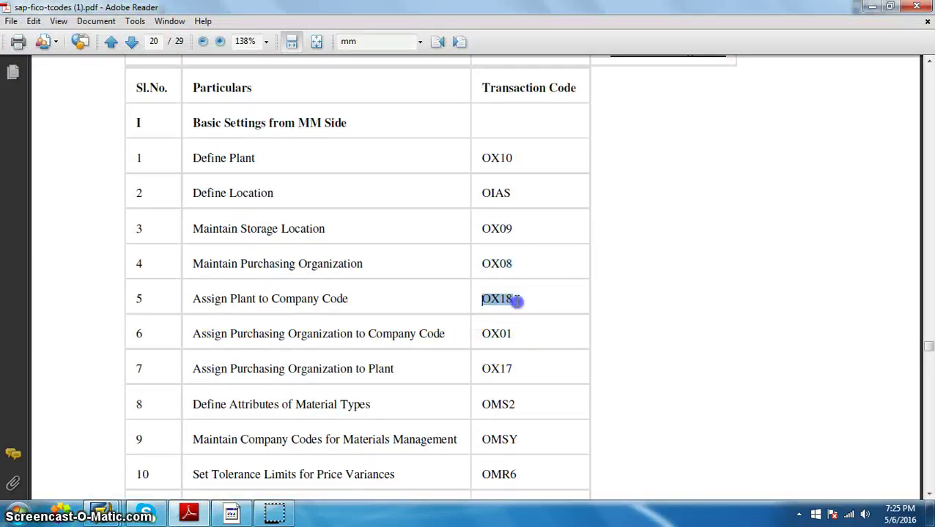
pyautogui.click(872, 7)
pyautogui.click(38, 27)
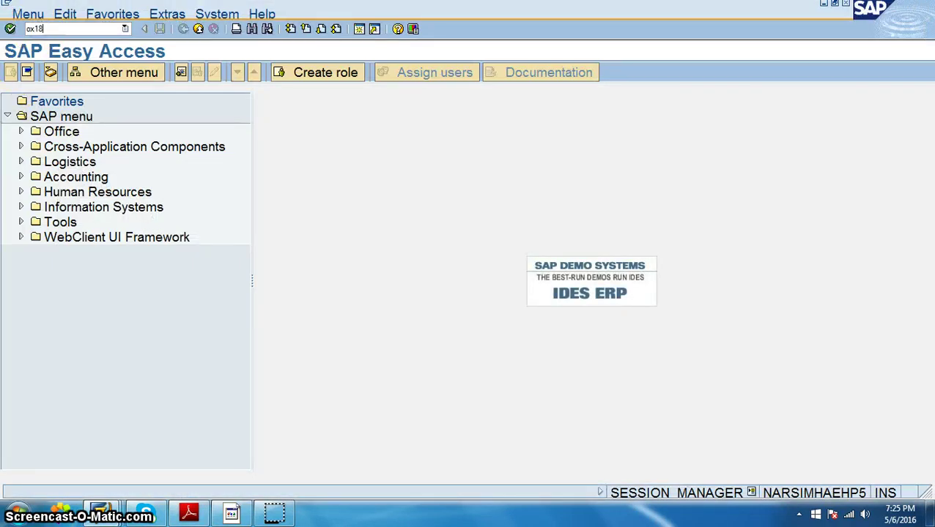
pyautogui.press('Return')
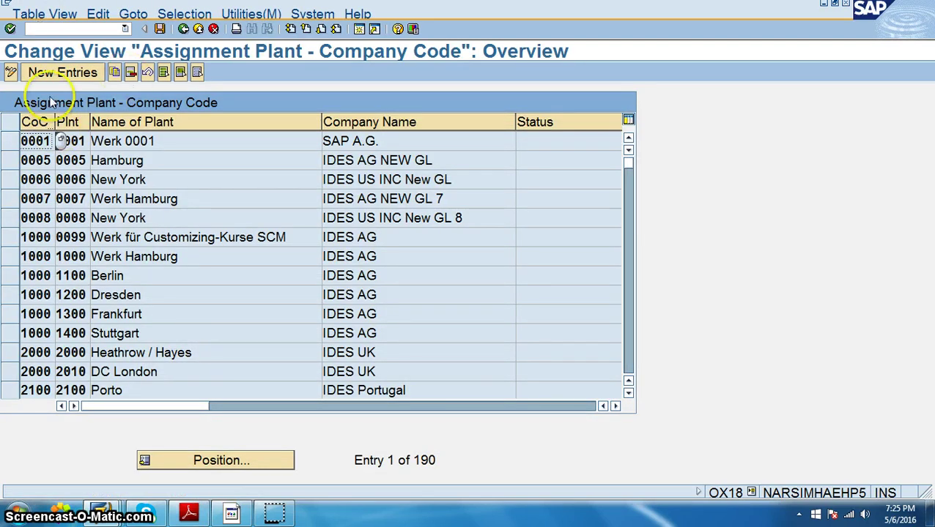
# - Add a new entry assigning plant VPRO to company code VPRO and save it under the customizing request
pyautogui.click(53, 73)
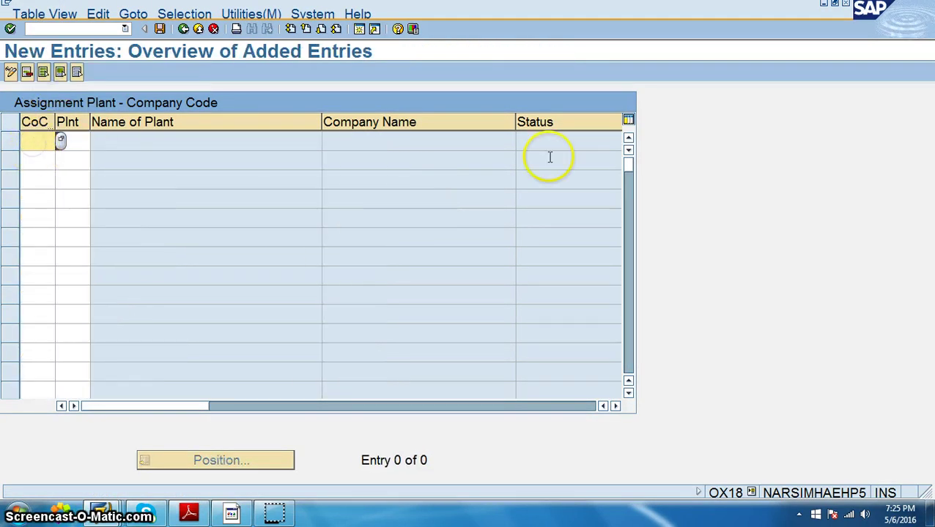
pyautogui.write('vpro')
pyautogui.press('Tab')
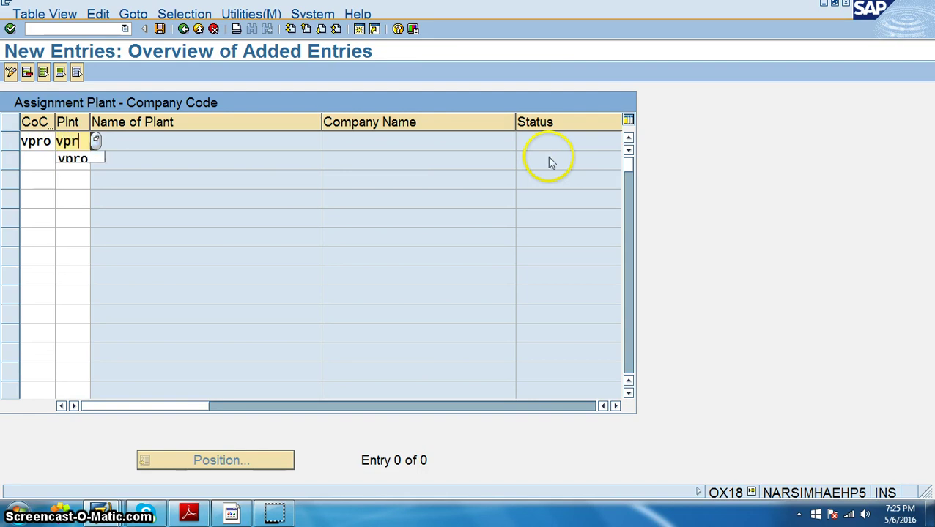
pyautogui.write('vpro')
pyautogui.press('Return')
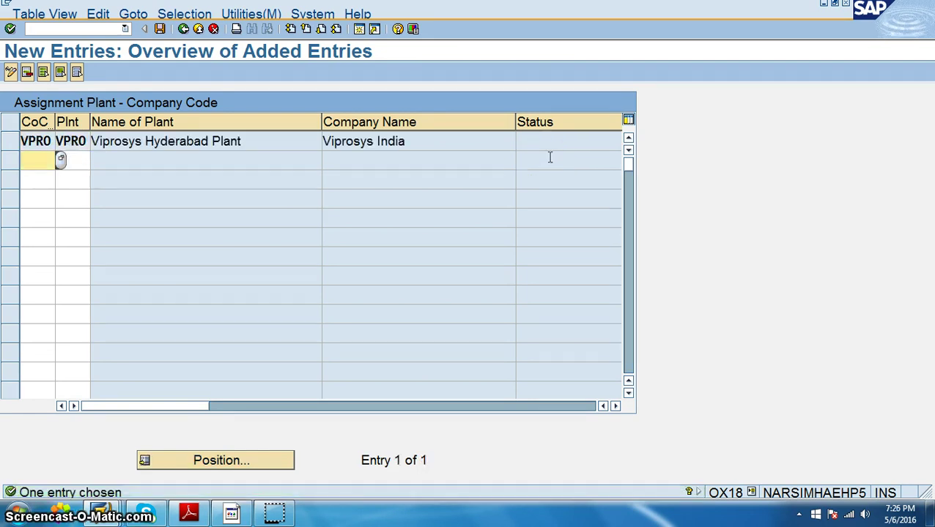
pyautogui.click(160, 28)
pyautogui.click(45, 251)
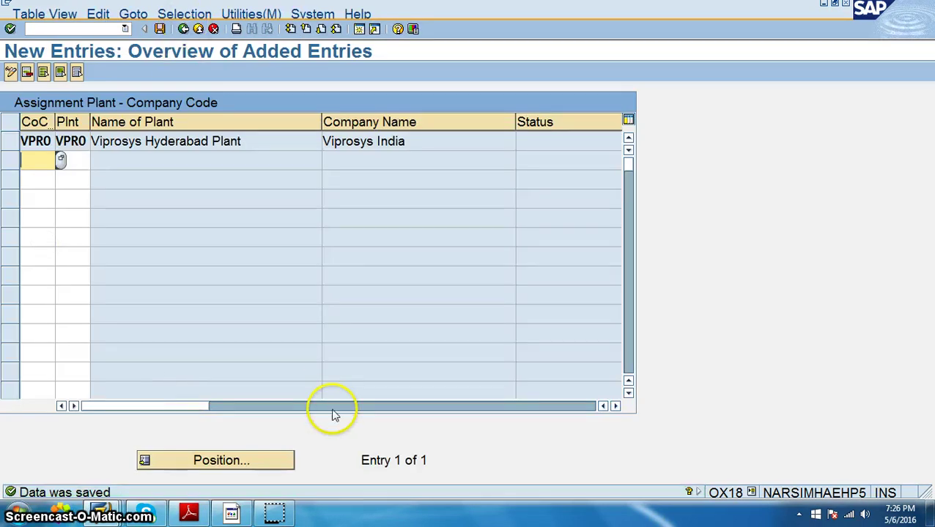
# - Leave the plant assignment table, confirming the save, and bring the transaction code PDF forward
pyautogui.click(183, 29)
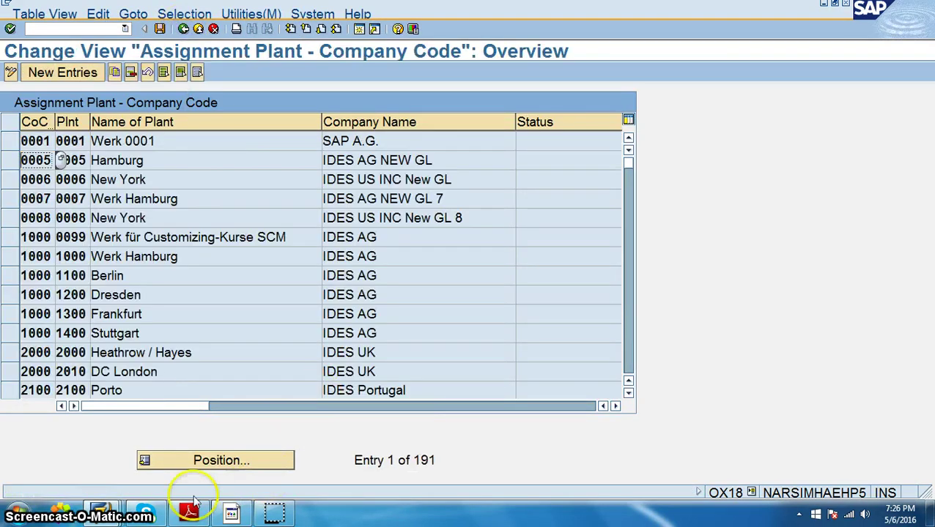
pyautogui.click(185, 30)
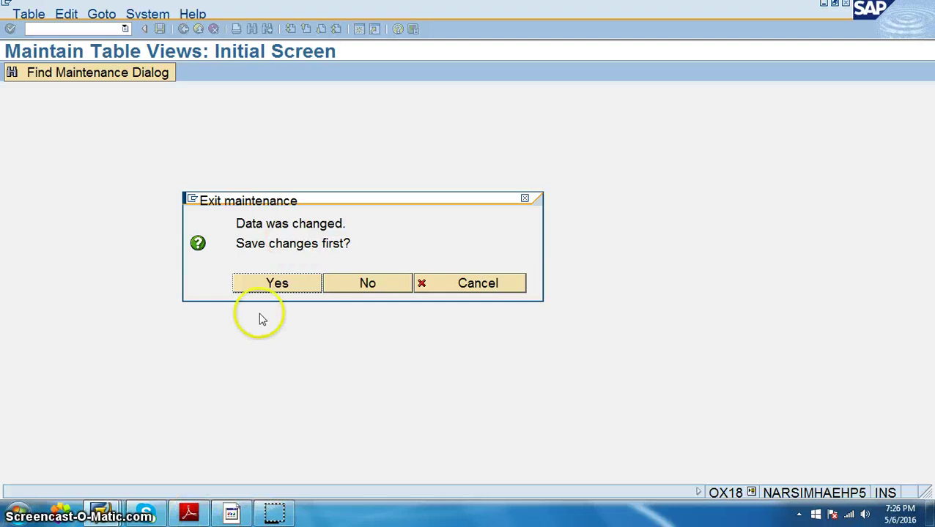
pyautogui.click(285, 287)
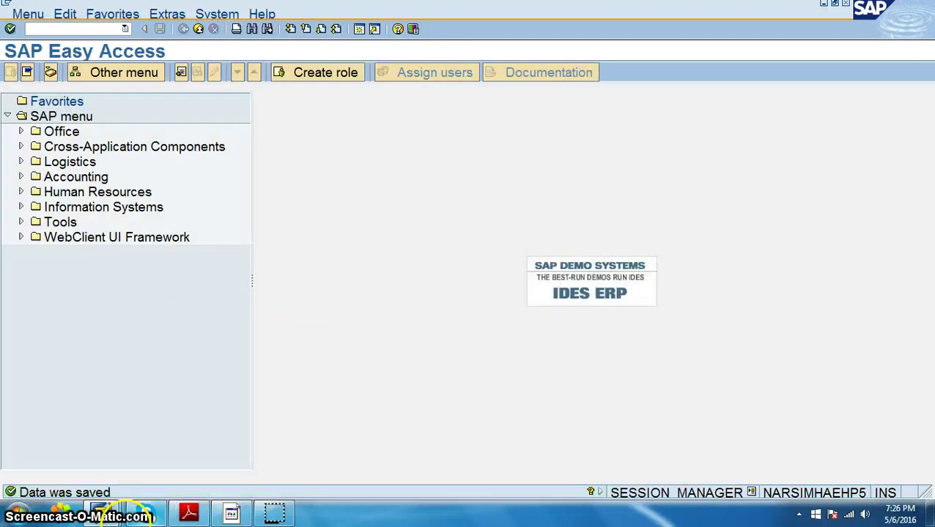
pyautogui.click(188, 513)
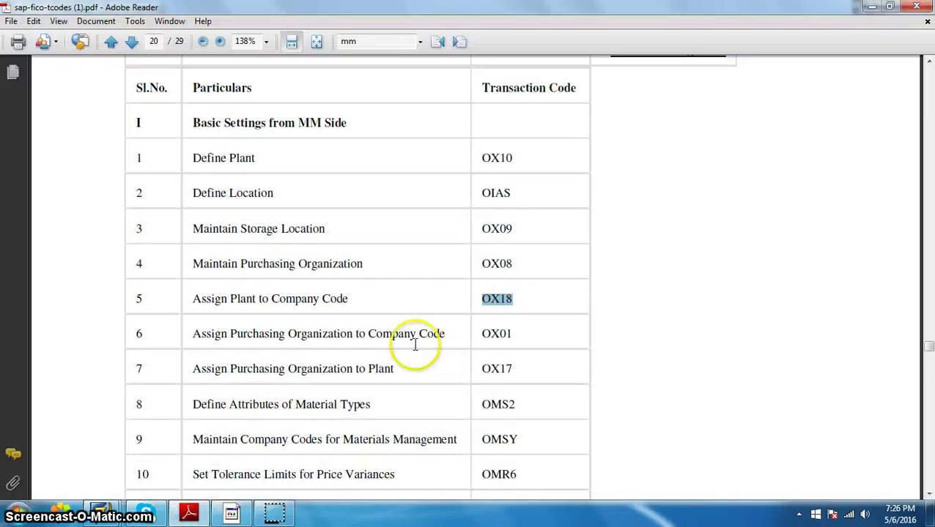
pyautogui.scroll(-1, 407, 345)
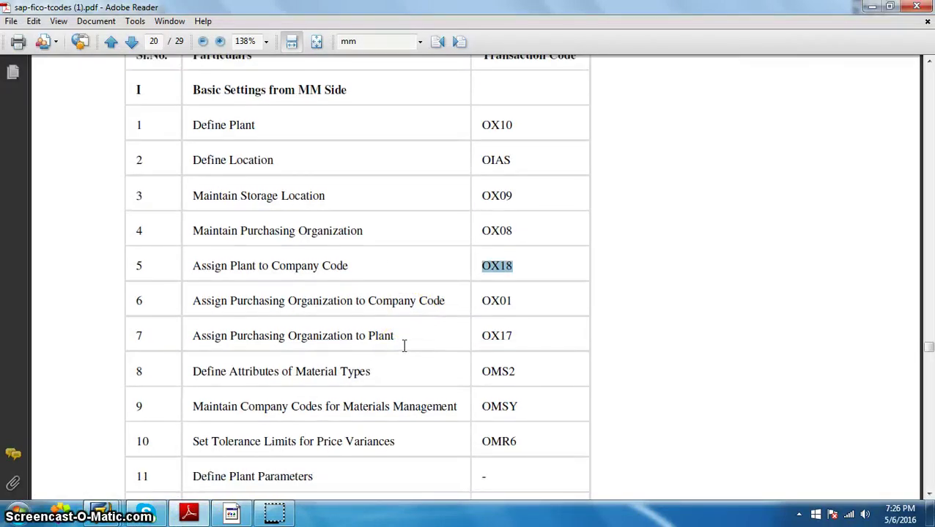
# - Find OX01, Assign Purchasing Organization to Company Code, in the reference PDF
pyautogui.moveTo(189, 301); pyautogui.dragTo(316, 301)
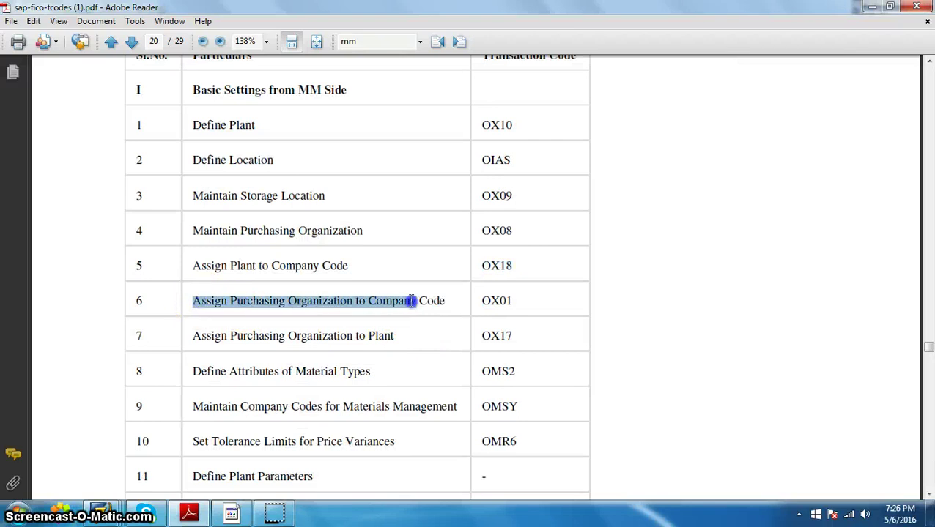
pyautogui.doubleClick(507, 301)
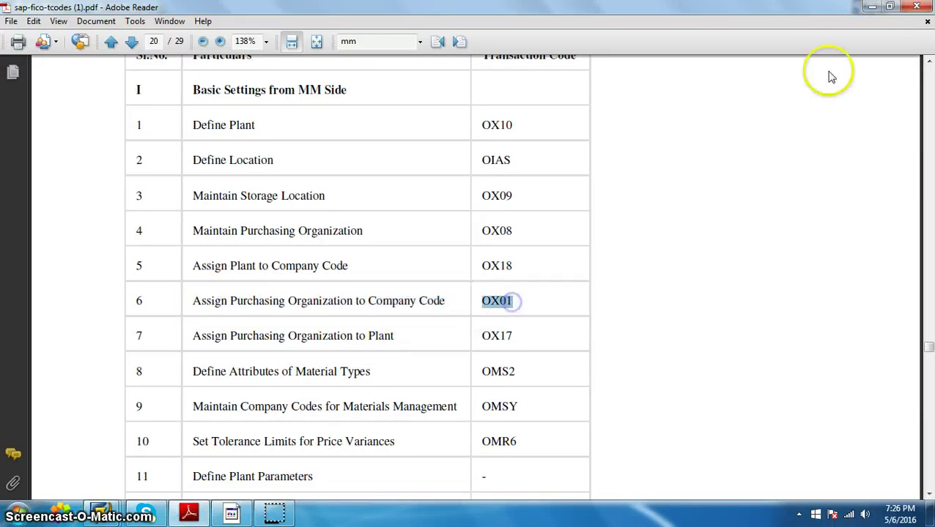
pyautogui.click(874, 10)
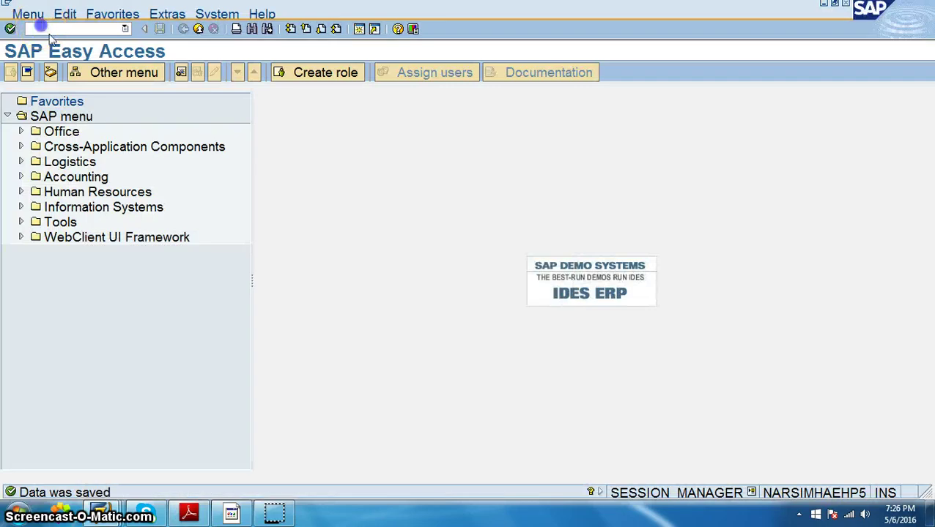
# - Briefly run OX10 and exit it, then return to SAP Easy Access
pyautogui.write('ox10')
pyautogui.press('Return')
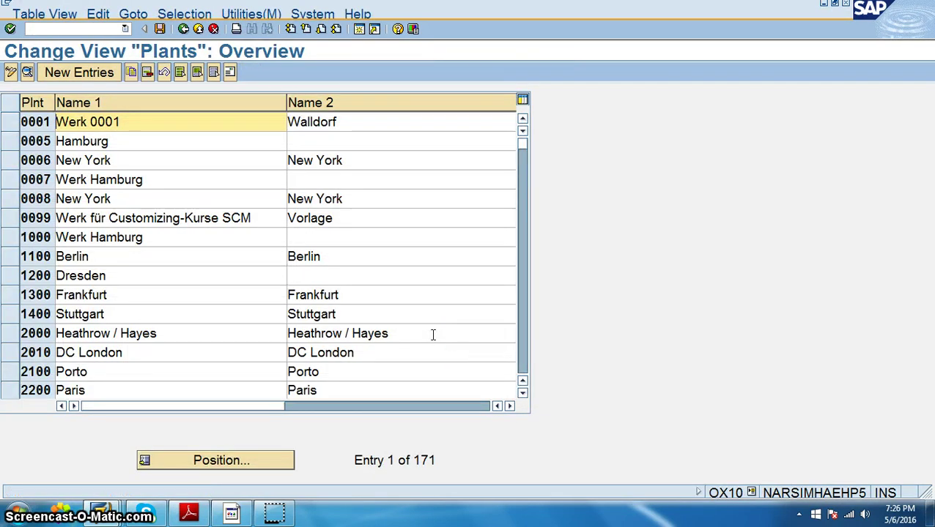
pyautogui.press('F3')
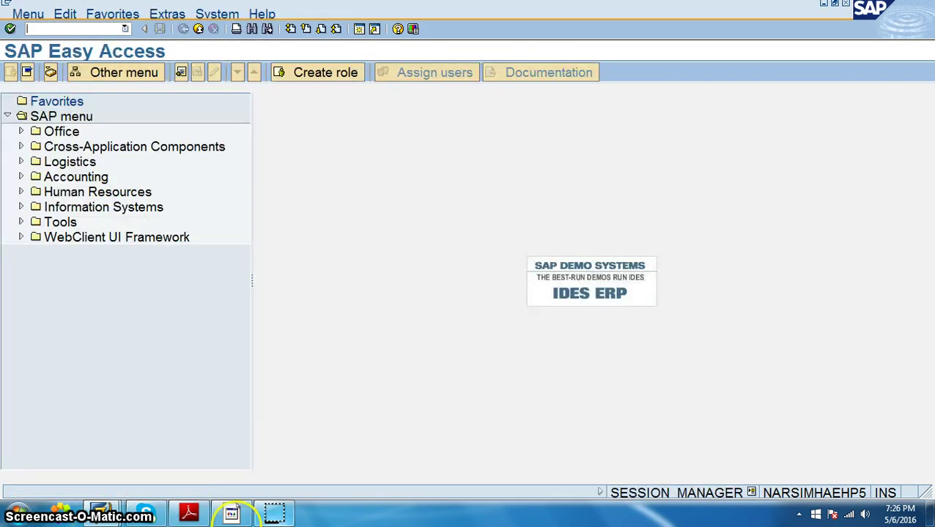
pyautogui.click(188, 513)
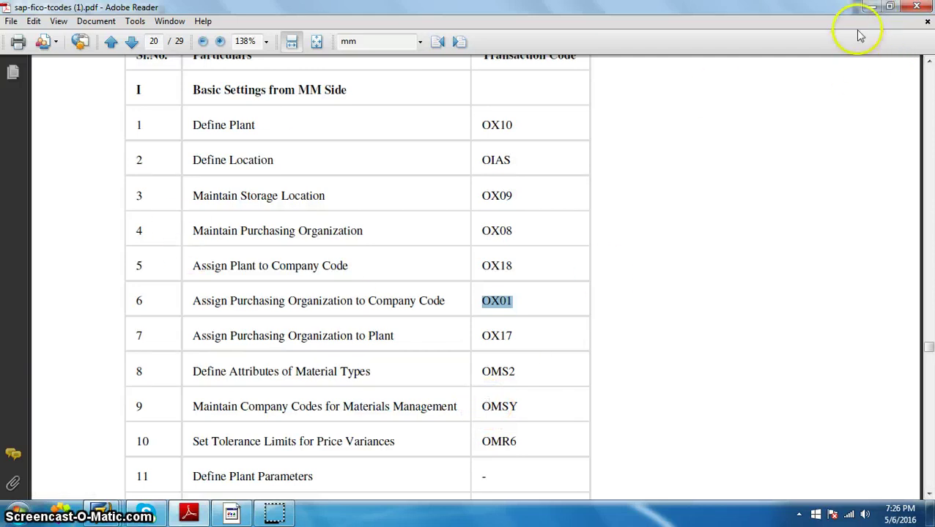
pyautogui.click(872, 7)
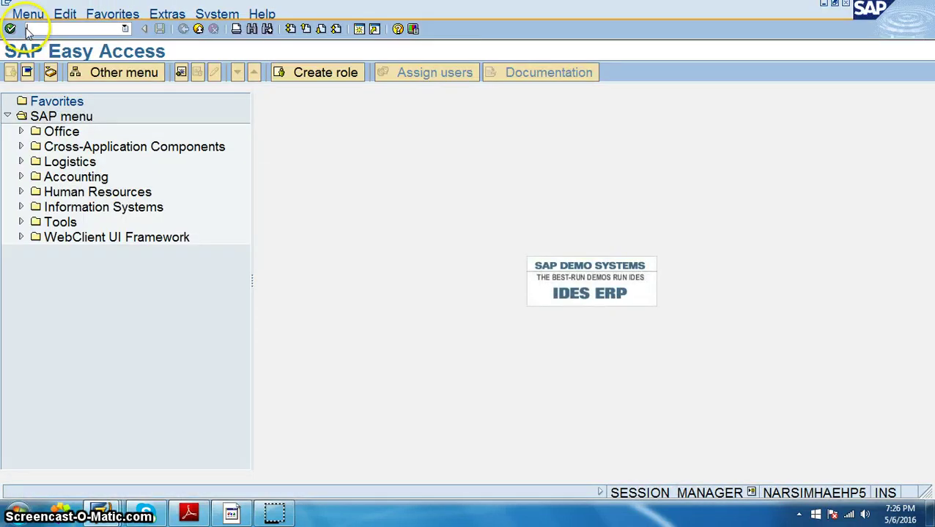
# - Run OX01 and position the table on purchasing organization VPRO
pyautogui.click(31, 28)
pyautogui.write('ox01')
pyautogui.press('Return')
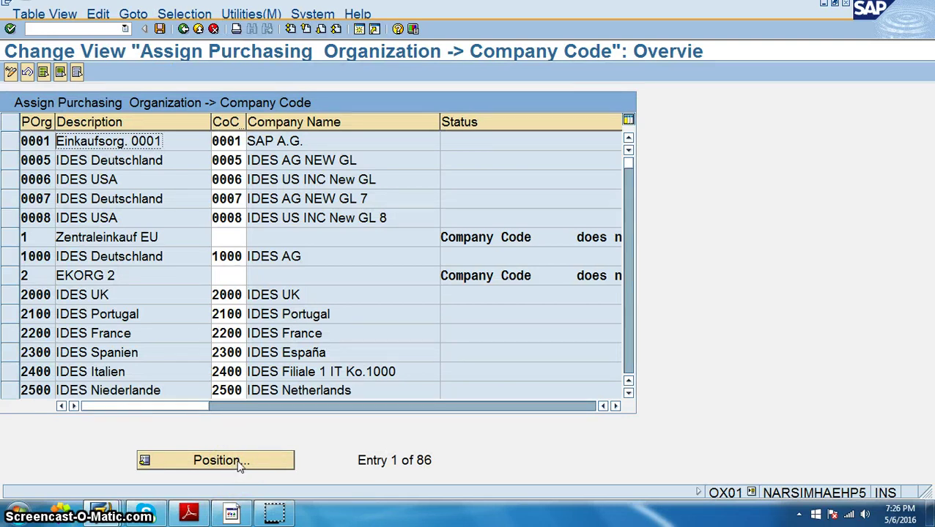
pyautogui.click(238, 461)
pyautogui.write('vp')
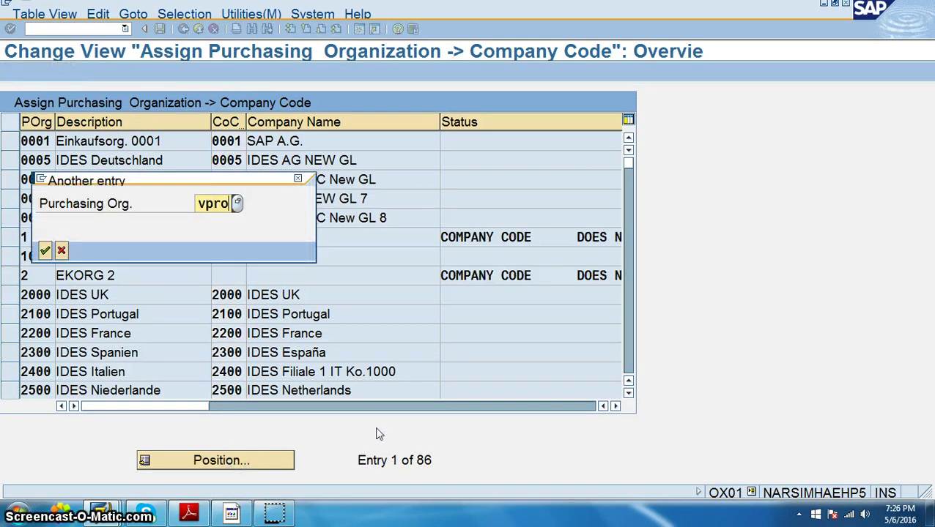
pyautogui.write('ro')
pyautogui.press('Return')
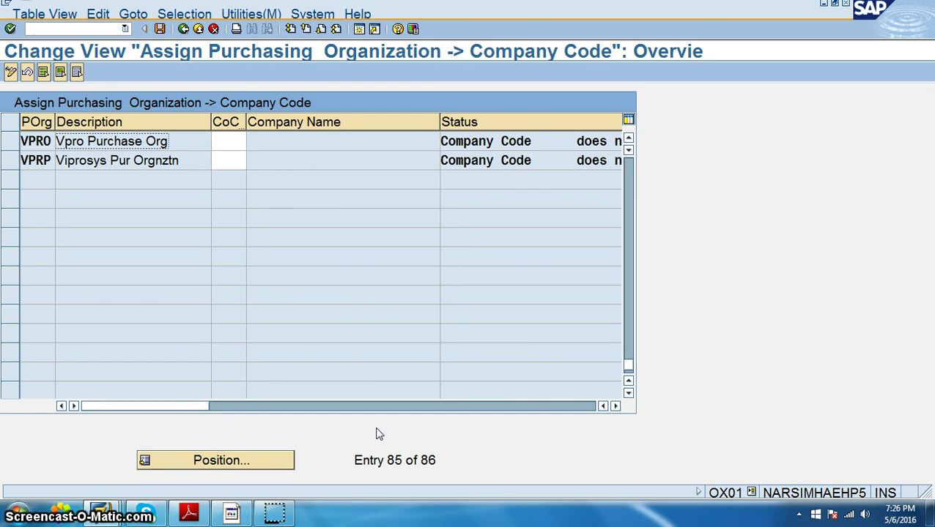
# - Enter company code VPRO (Viprosys India) for both the VPRO and VPRP rows
pyautogui.click(223, 154)
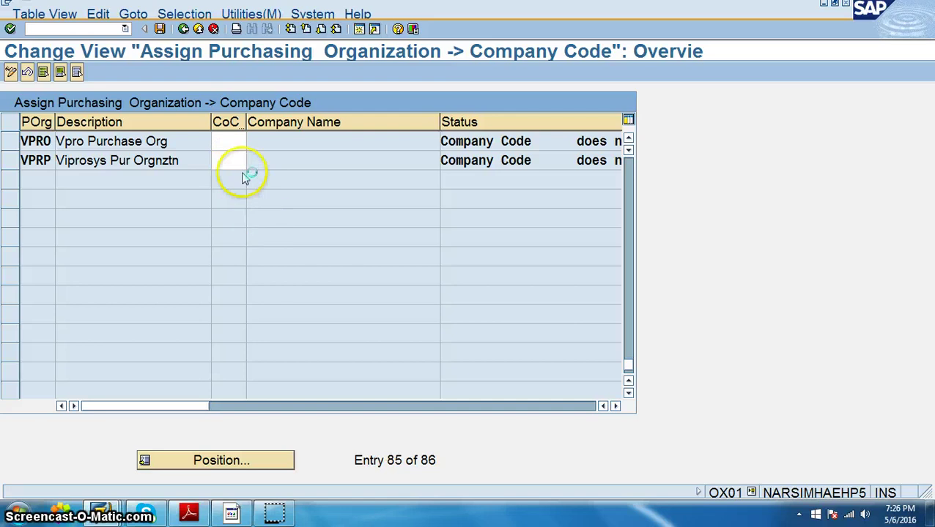
pyautogui.click(232, 157)
pyautogui.click(246, 199)
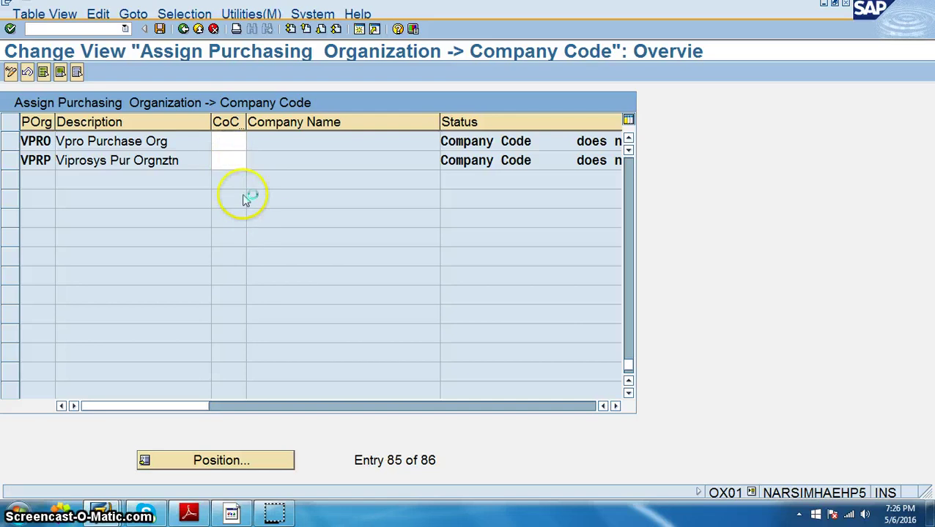
pyautogui.click(235, 150)
pyautogui.scroll(-15, 107, 306)
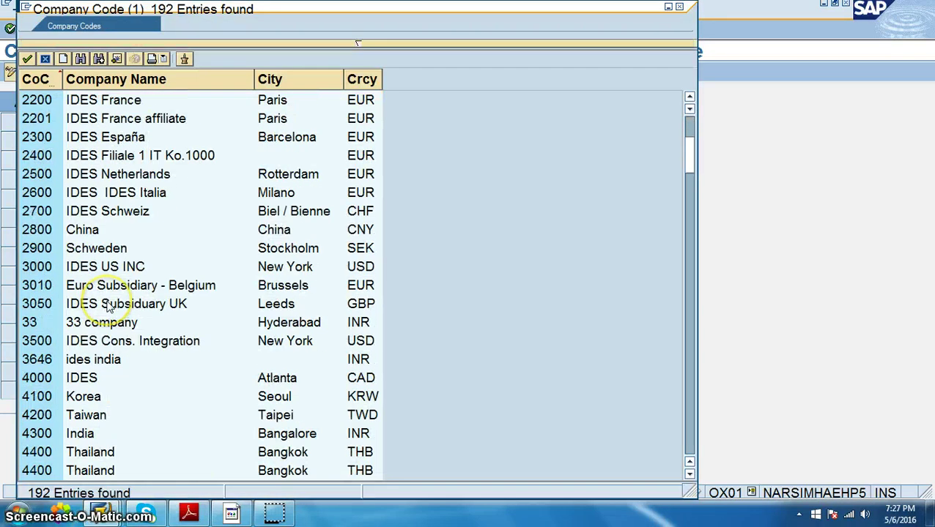
pyautogui.scroll(-14, 145, 300)
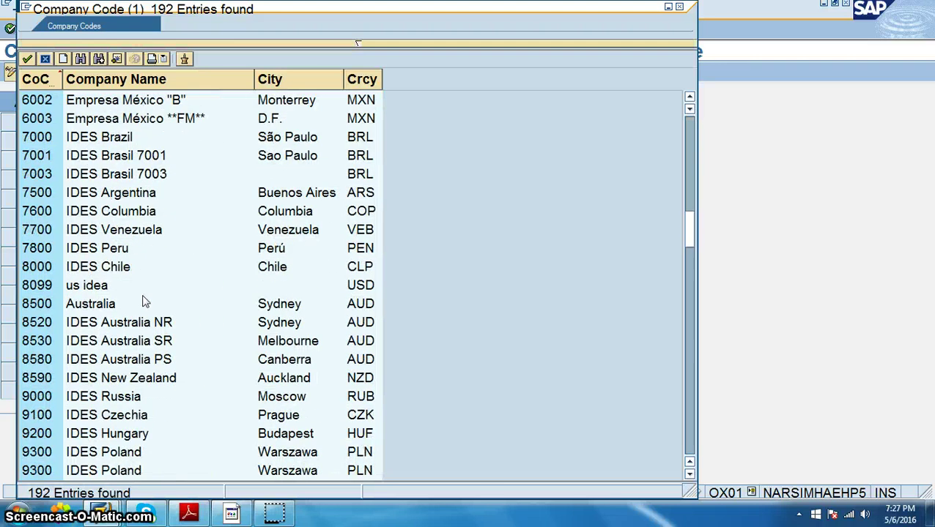
pyautogui.scroll(-9, 167, 308)
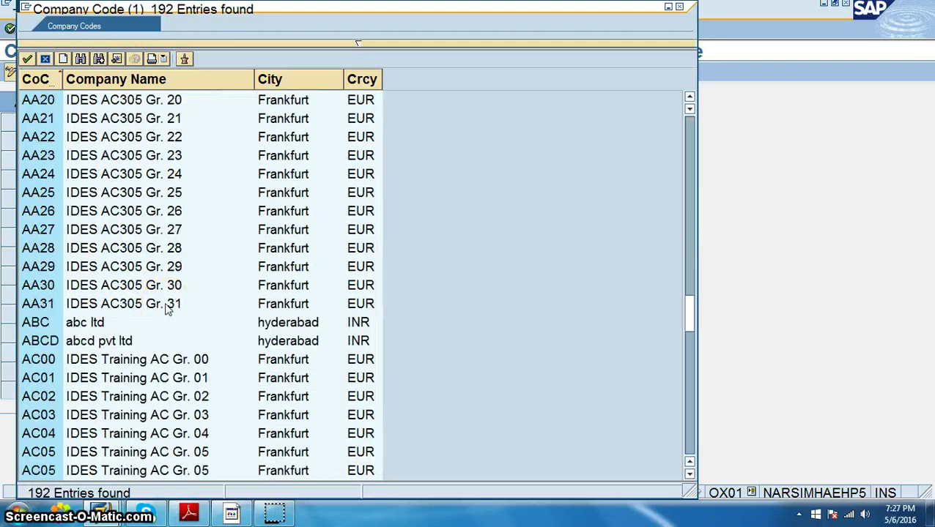
pyautogui.scroll(5, 167, 313)
pyautogui.moveTo(688, 334); pyautogui.dragTo(693, 386)
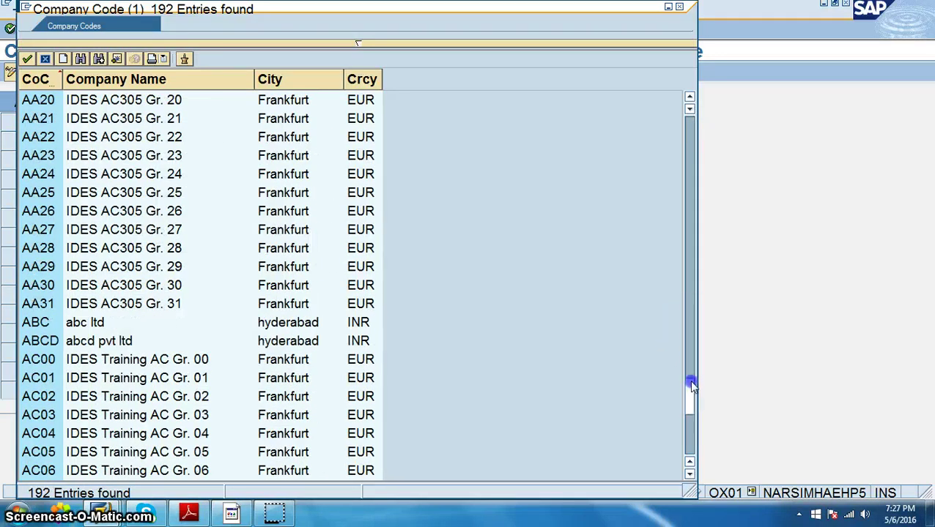
pyautogui.moveTo(692, 449); pyautogui.dragTo(692, 450)
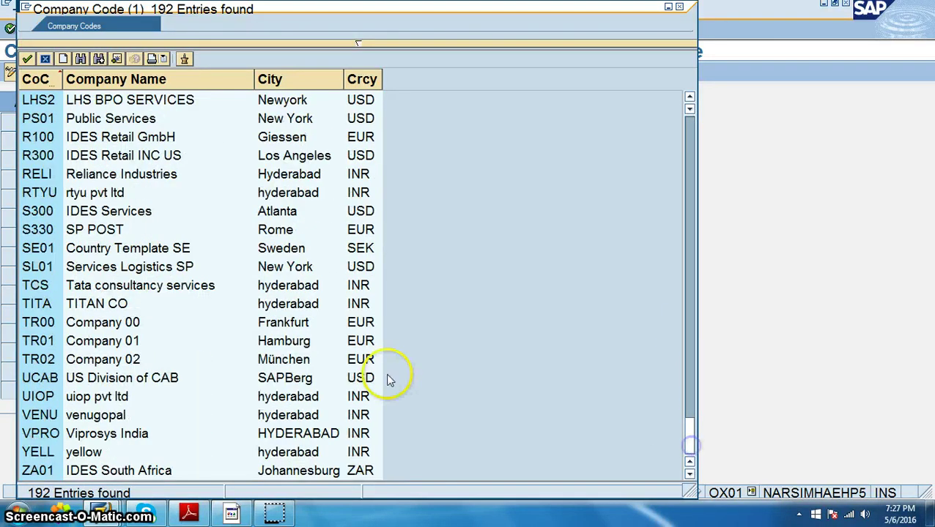
pyautogui.click(112, 434)
pyautogui.doubleClick(111, 433)
pyautogui.press('Up')
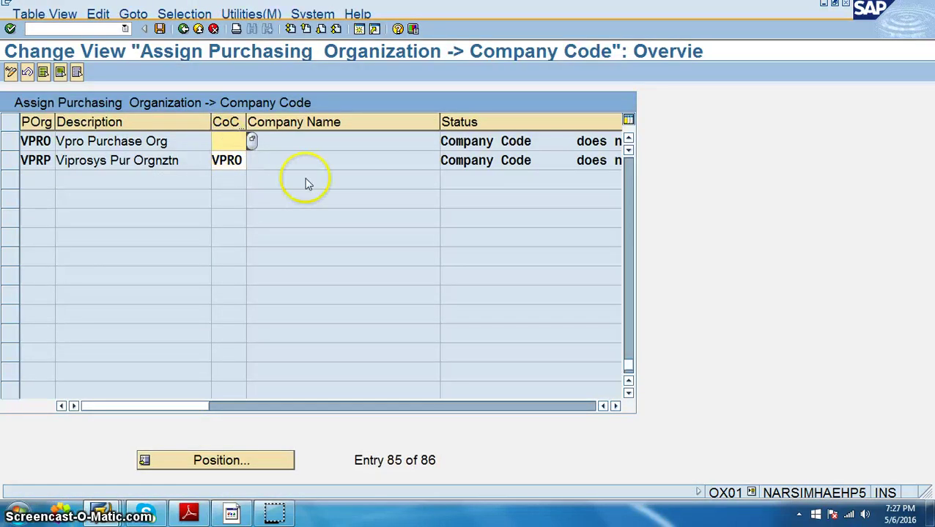
pyautogui.write('vpro')
pyautogui.press('Return')
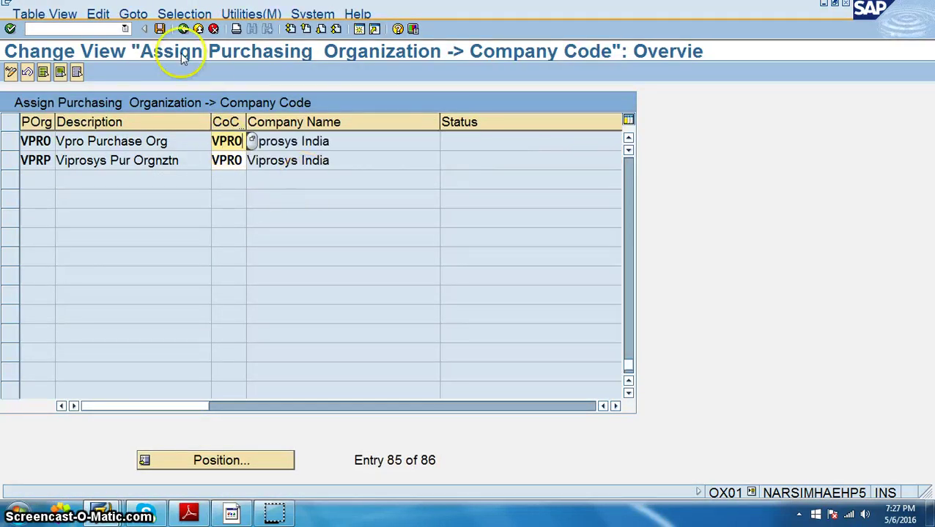
# - Save the assignments under the customizing request and return to the main menu
pyautogui.click(160, 29)
pyautogui.click(39, 247)
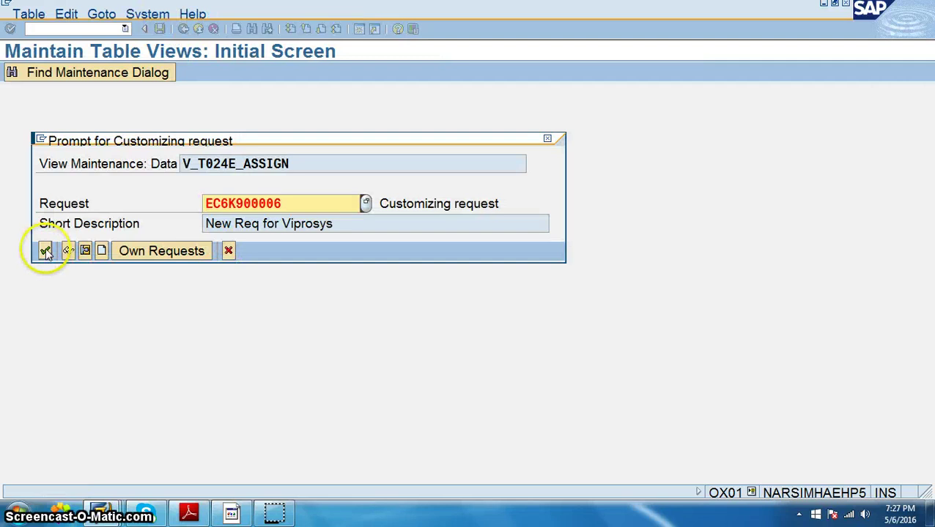
pyautogui.click(183, 28)
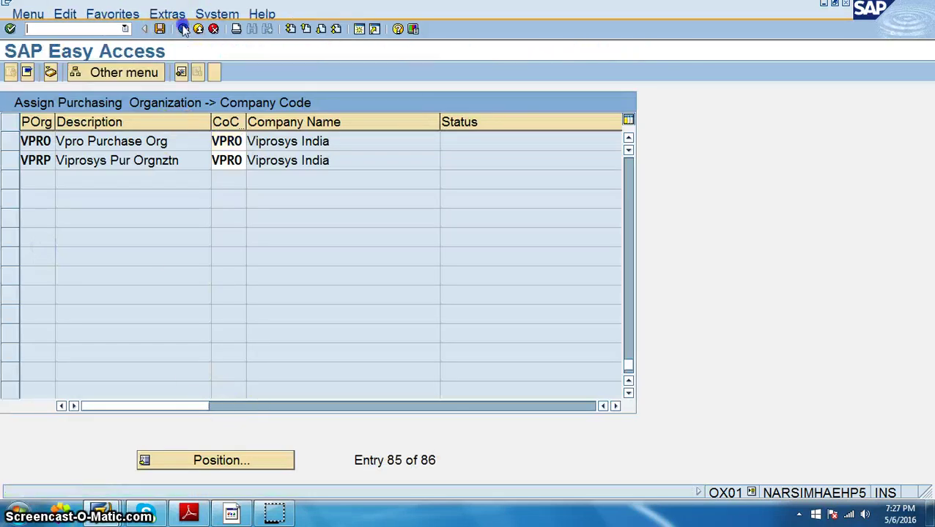
# - Look up OX17, Assign Purchasing Organization to Plant, in the transaction code PDF
pyautogui.click(188, 513)
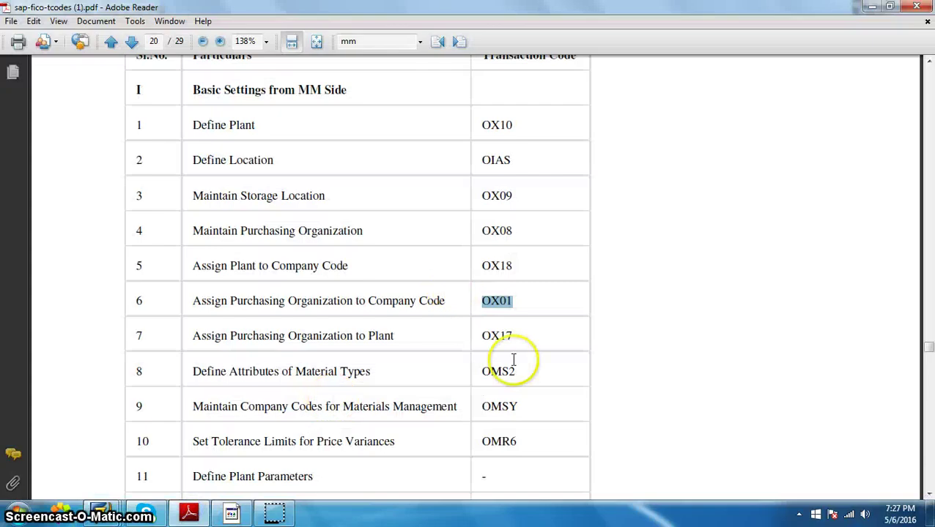
pyautogui.moveTo(193, 336); pyautogui.dragTo(393, 339)
pyautogui.doubleClick(494, 335)
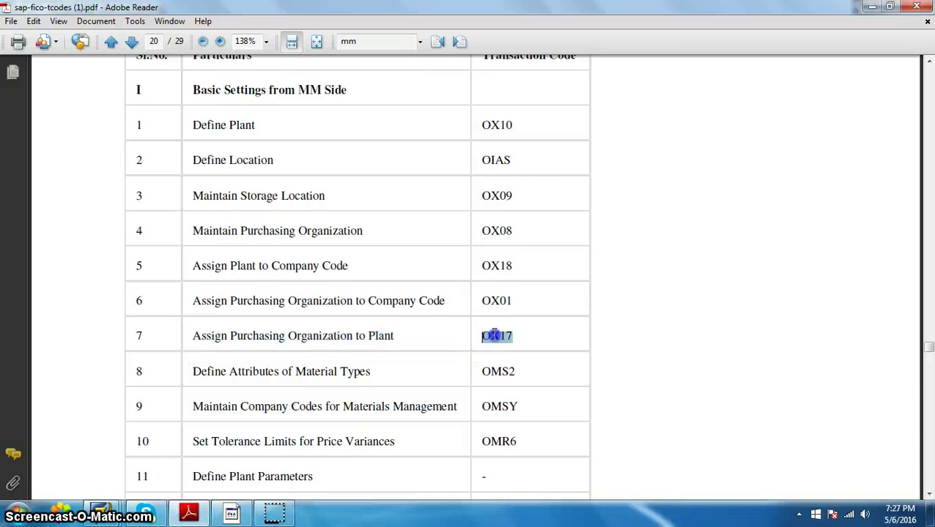
pyautogui.click(875, 8)
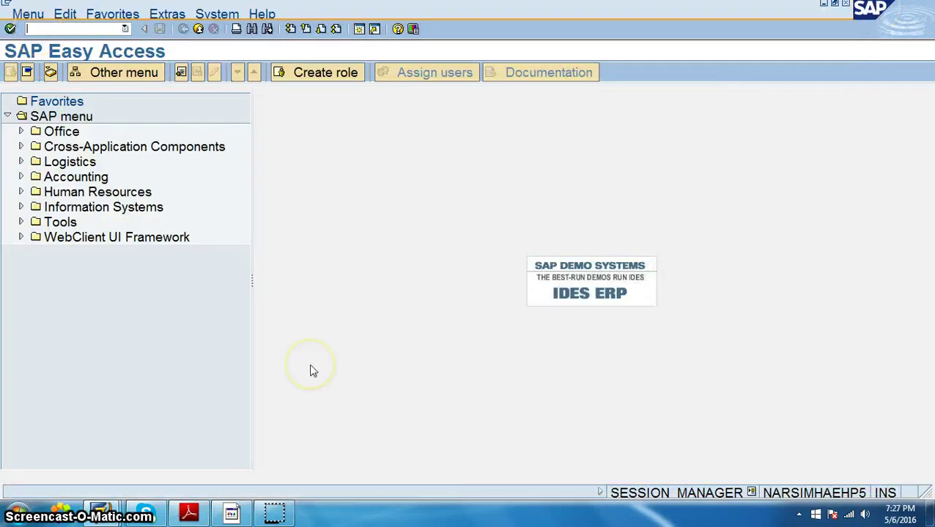
# - Run OX17 and assign purchasing organization VPRO to plant VPRO, saving under the request
pyautogui.write('ox1')
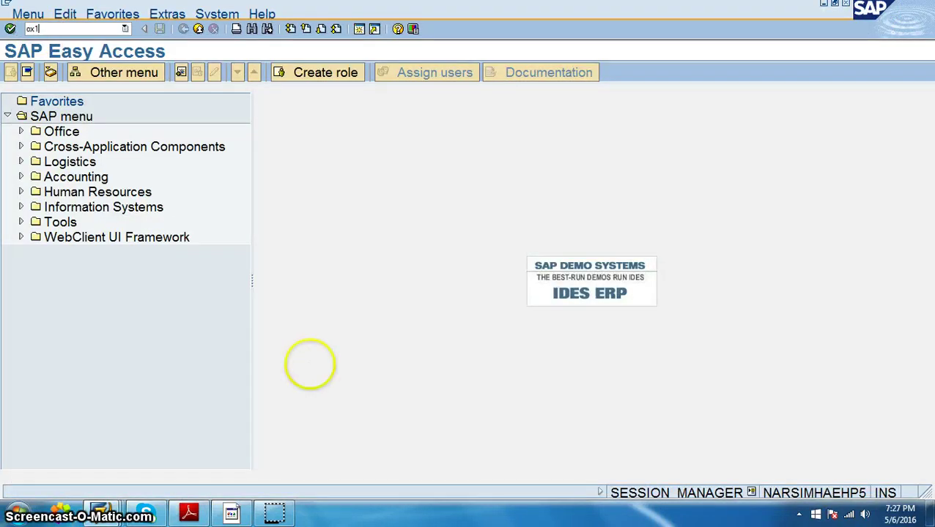
pyautogui.write('7')
pyautogui.press('Return')
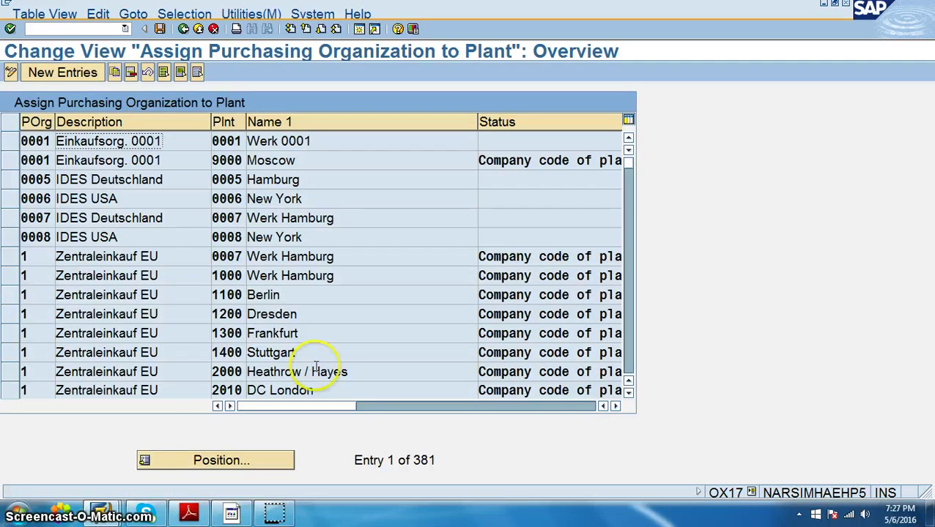
pyautogui.click(62, 74)
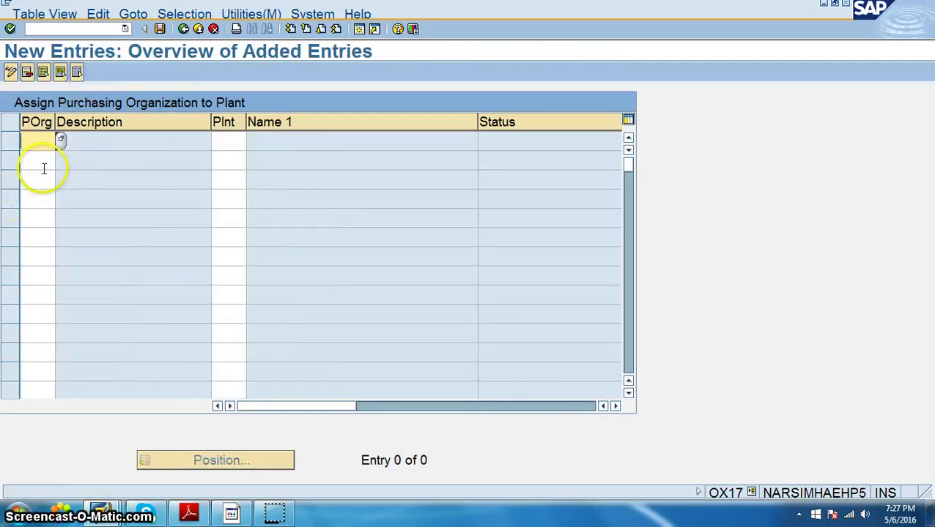
pyautogui.press('Tab')
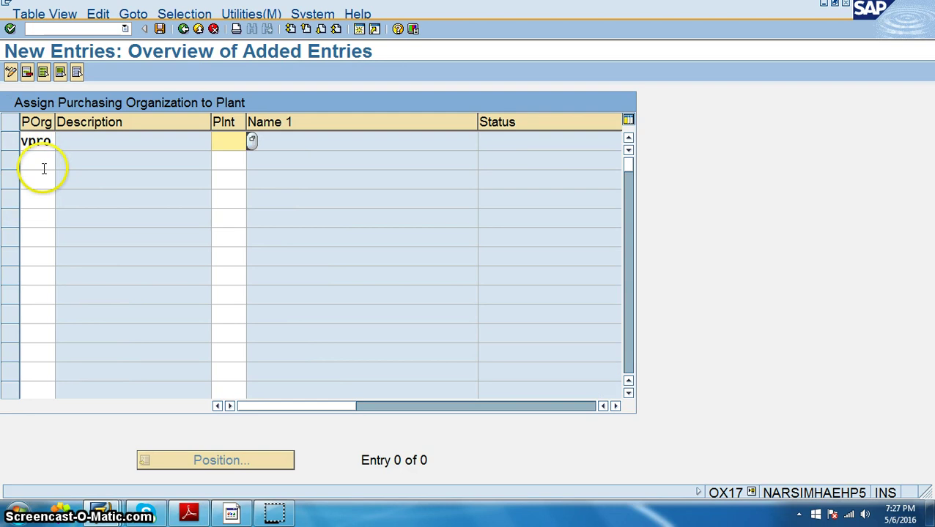
pyautogui.write('vpro')
pyautogui.press('Return')
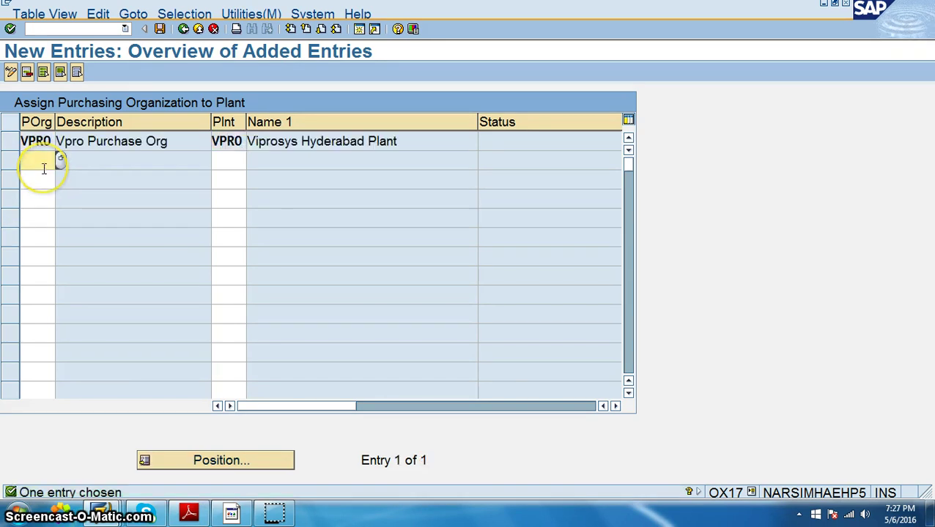
pyautogui.click(159, 28)
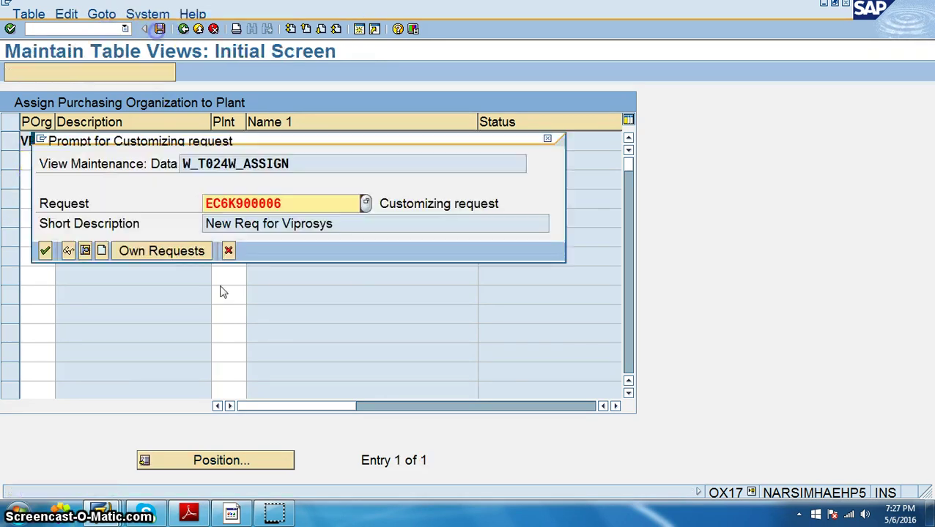
pyautogui.click(45, 250)
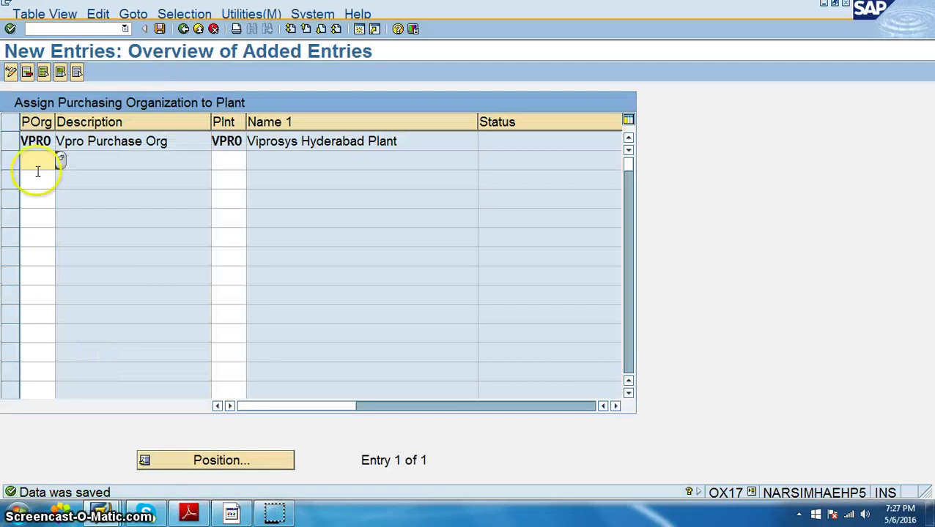
# - Add a second row assigning VPRP to plant VPRO, save, and return to Easy Access
pyautogui.click(35, 169)
pyautogui.write('vpro')
pyautogui.press('Tab')
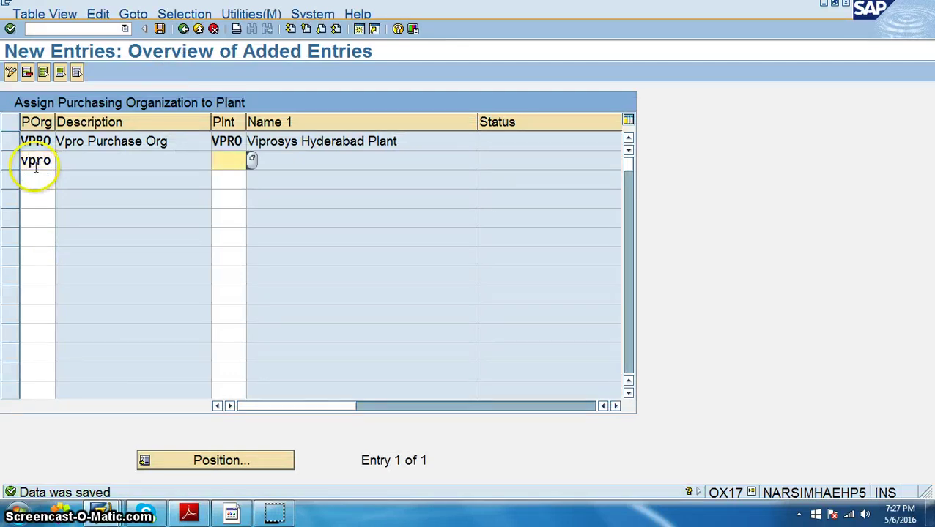
pyautogui.click(35, 167)
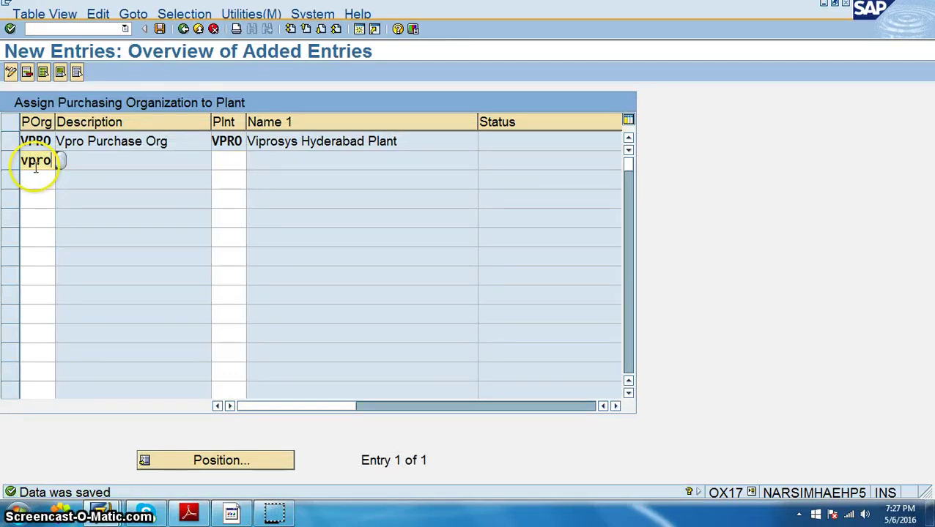
pyautogui.write('p')
pyautogui.press('Tab')
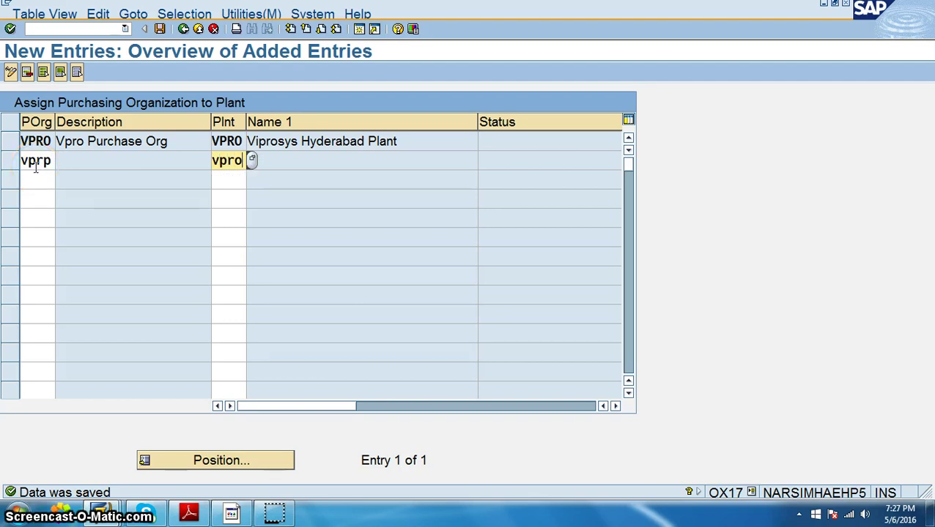
pyautogui.write('vpro')
pyautogui.press('Return')
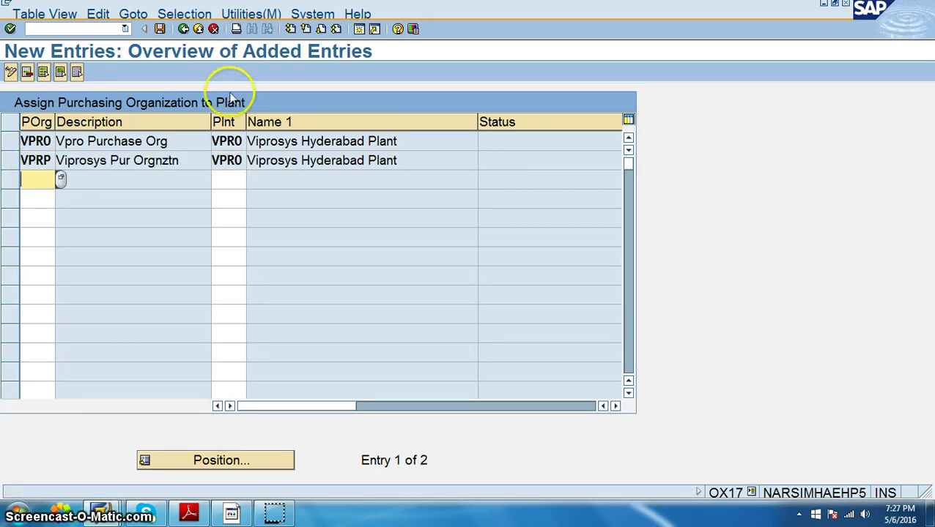
pyautogui.click(160, 29)
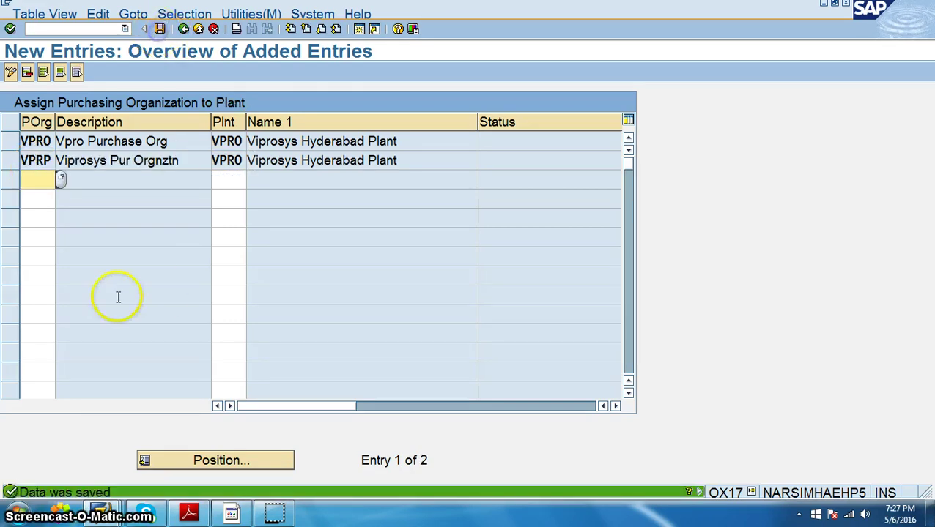
pyautogui.click(183, 29)
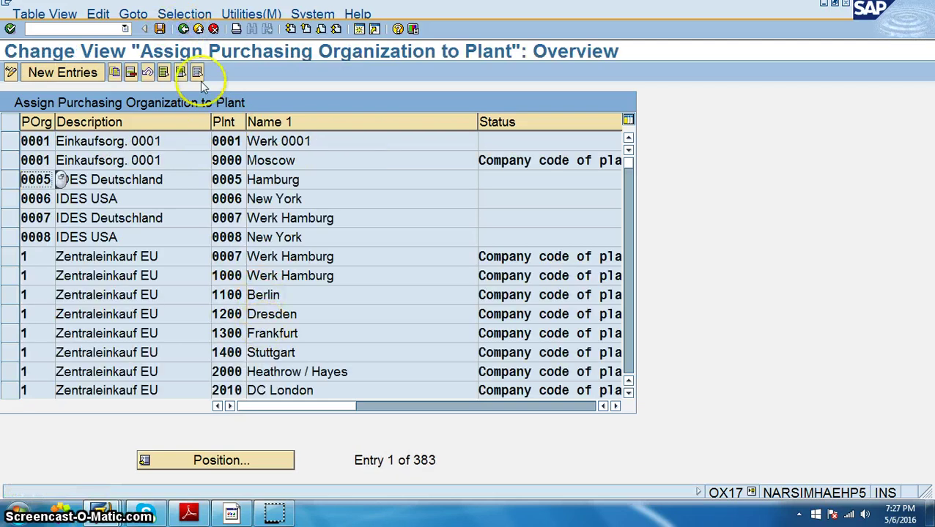
pyautogui.click(183, 28)
# - Copy the OMS2 transaction code from the reference PDF for use in SAP
pyautogui.click(190, 512)
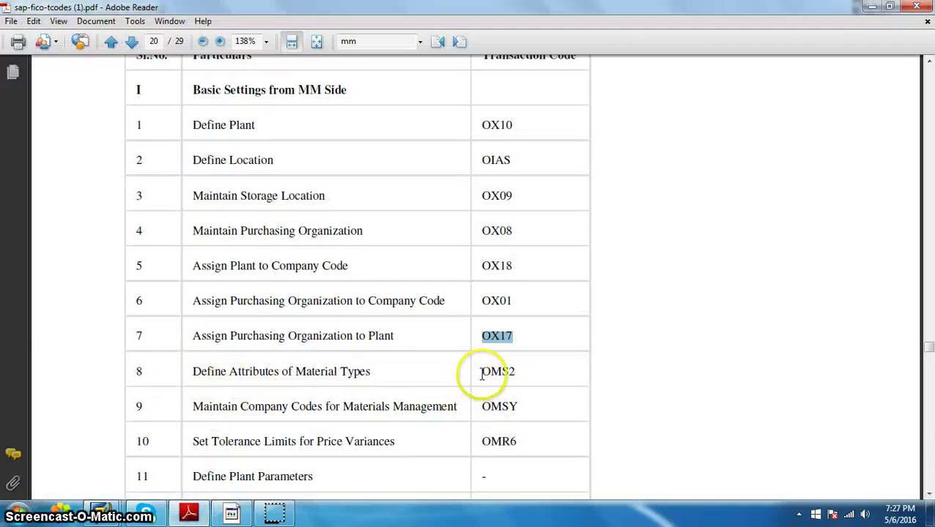
pyautogui.moveTo(482, 374); pyautogui.dragTo(520, 372)
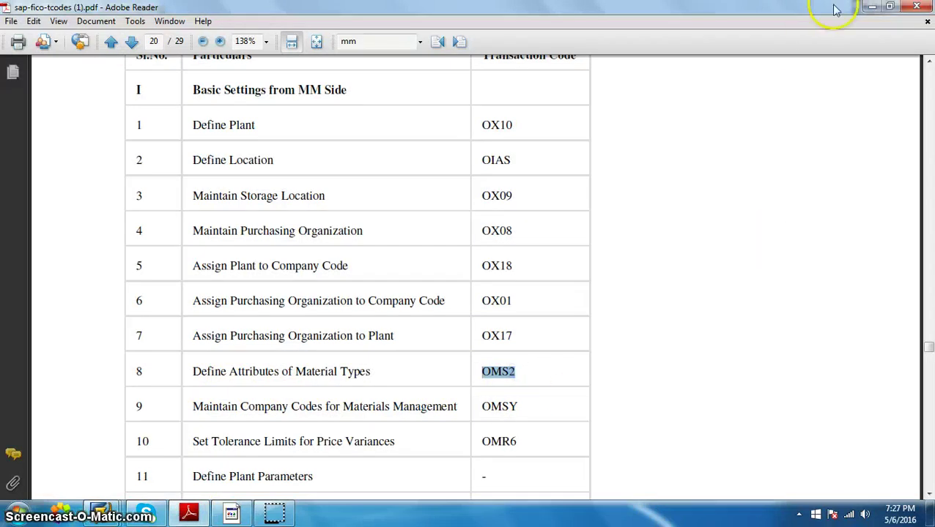
pyautogui.click(872, 7)
pyautogui.click(52, 28)
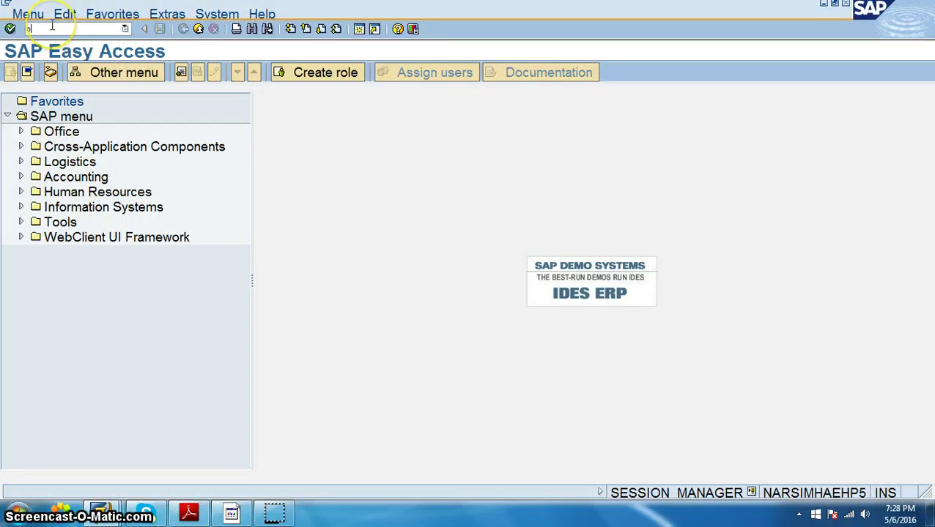
# - Run OMS2 and browse the list of 52 material types
pyautogui.write('oms2')
pyautogui.press('Return')
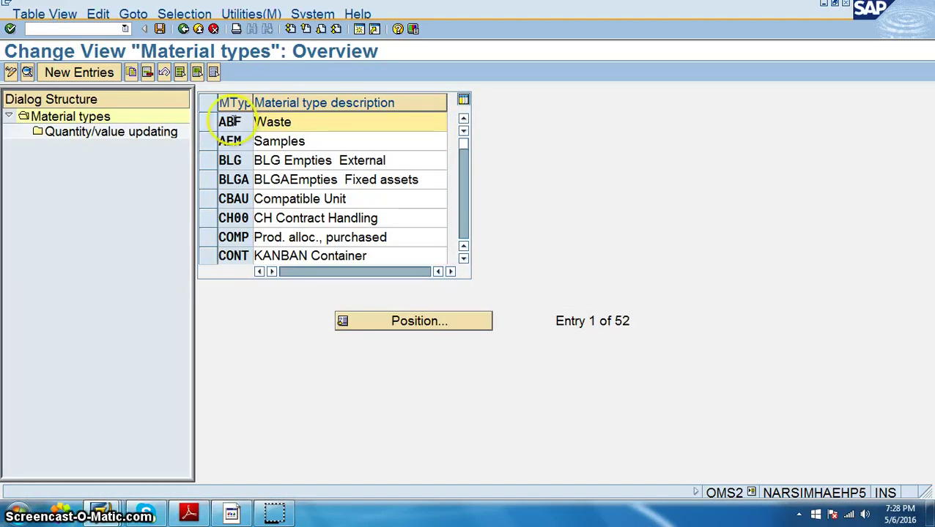
pyautogui.scroll(-13, 278, 212)
pyautogui.scroll(-4, 288, 211)
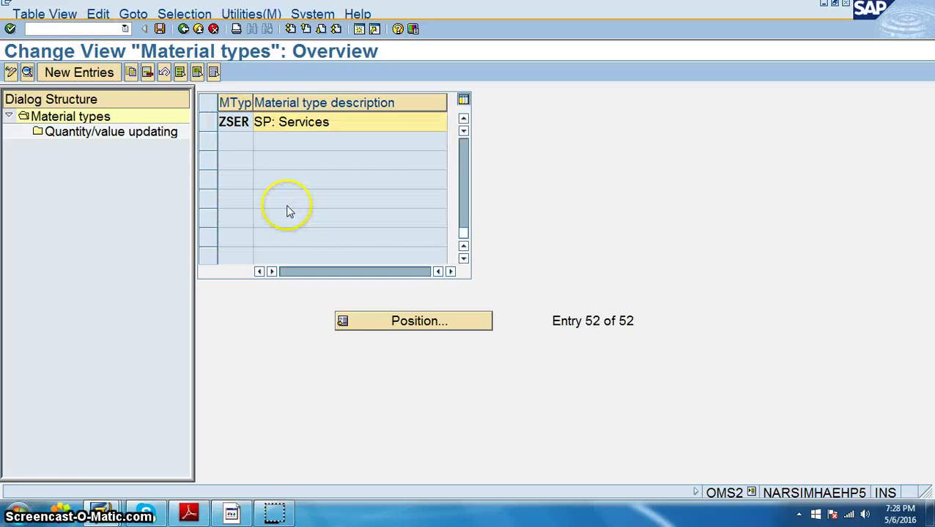
pyautogui.scroll(14, 288, 211)
pyautogui.scroll(3, 287, 211)
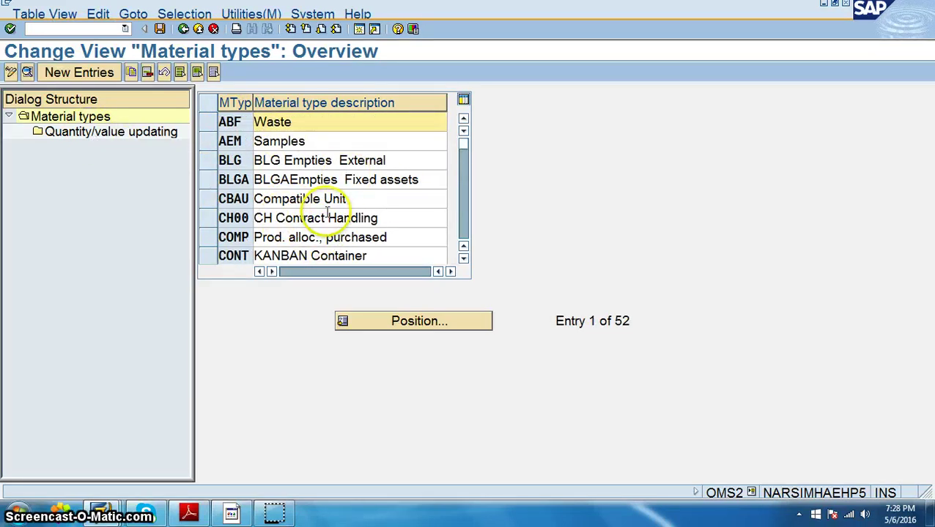
pyautogui.scroll(-1, 322, 224)
pyautogui.scroll(1, 327, 214)
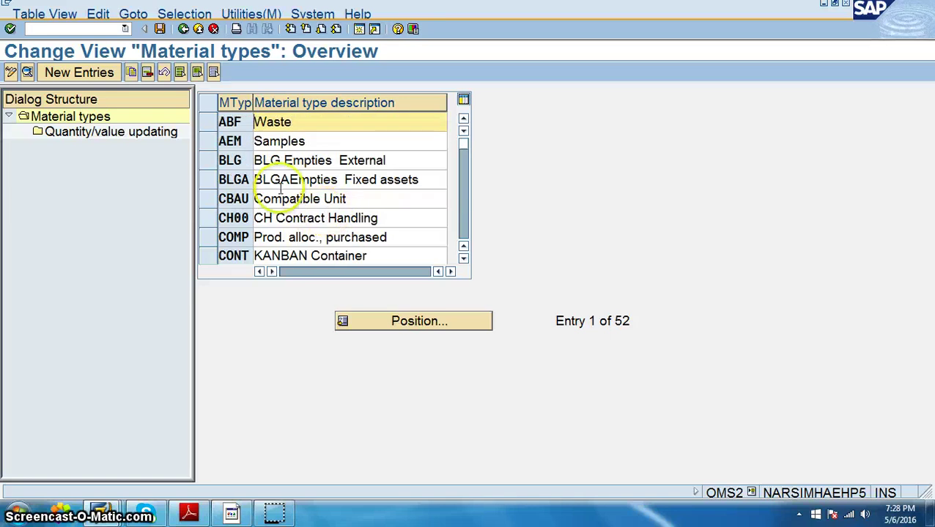
pyautogui.scroll(-1, 388, 220)
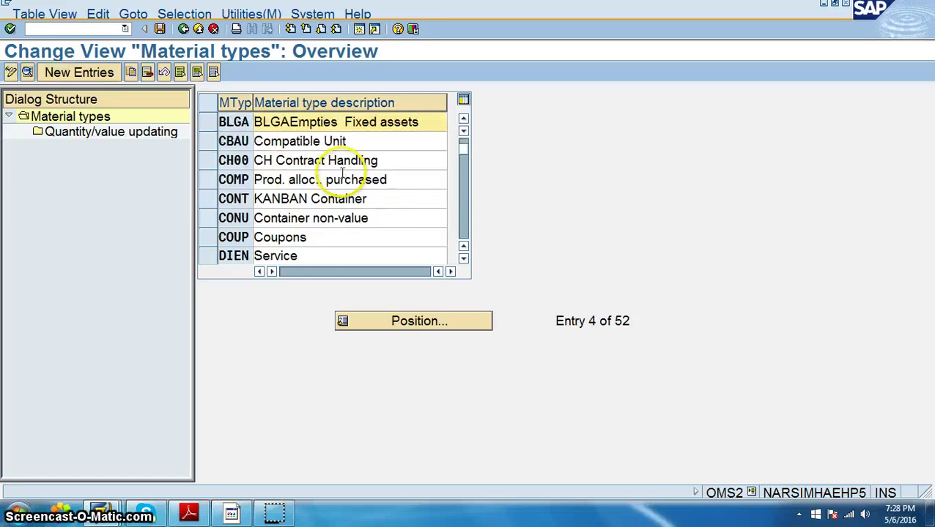
pyautogui.scroll(-1, 403, 213)
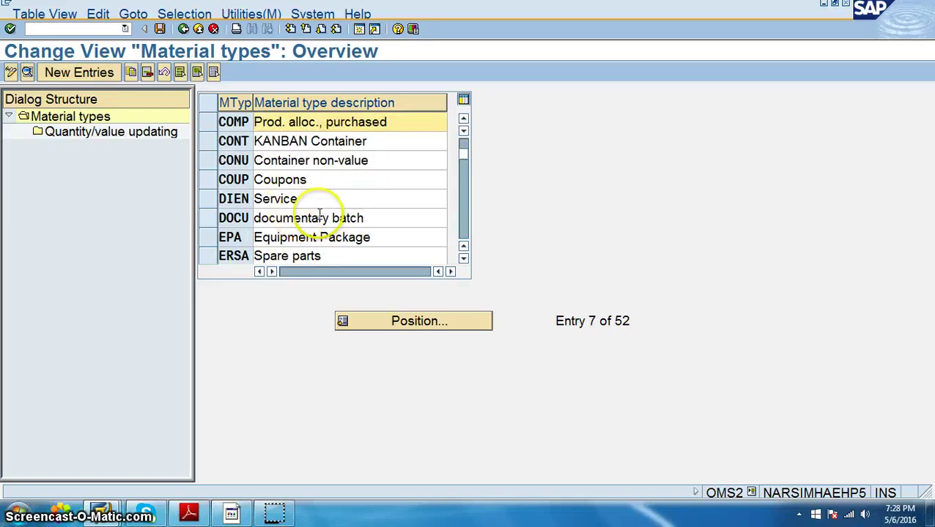
# - Select the Quantity/value updating level and the AEM Samples material type row
pyautogui.scroll(-2, 315, 201)
pyautogui.scroll(-5, 337, 220)
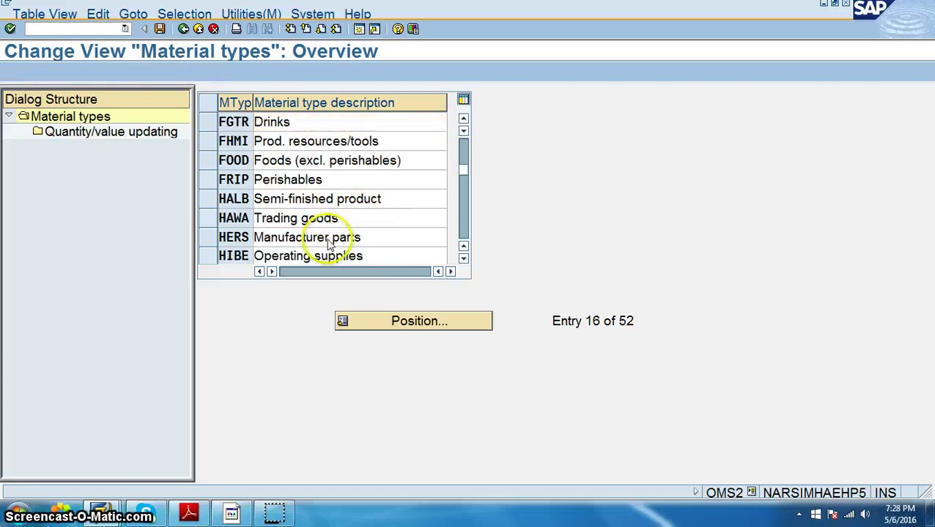
pyautogui.scroll(-5, 327, 246)
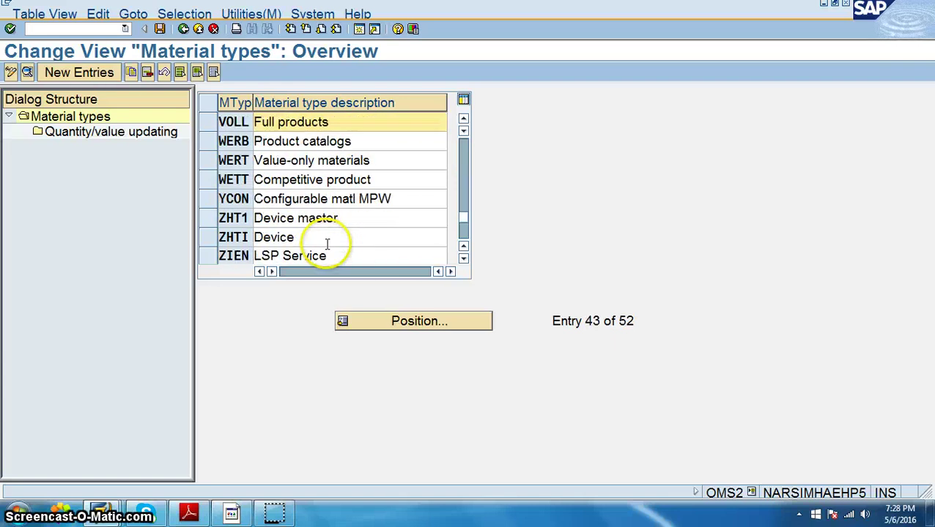
pyautogui.scroll(-3, 327, 244)
pyautogui.scroll(8, 326, 244)
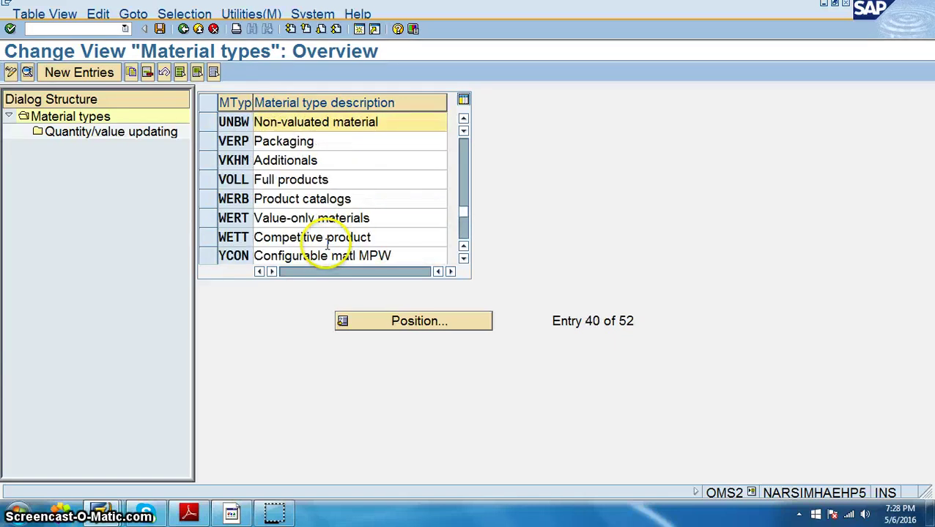
pyautogui.scroll(9, 327, 245)
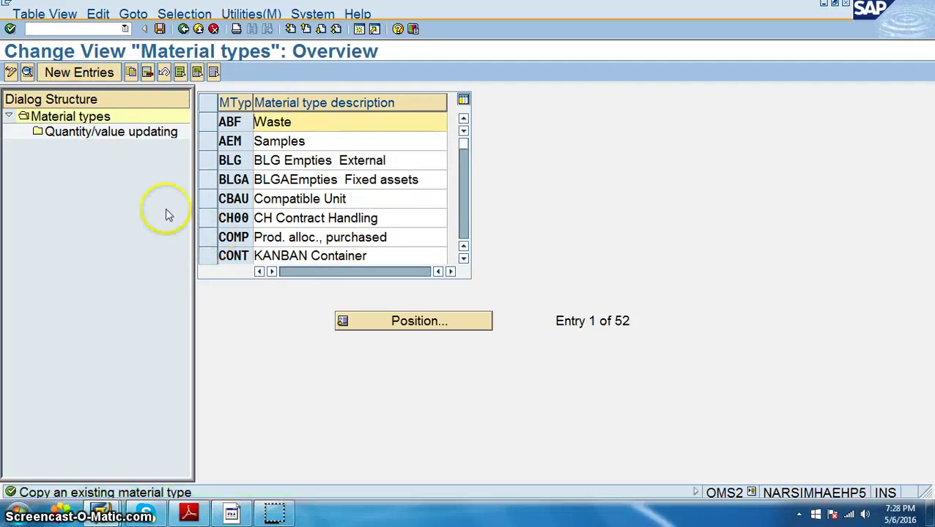
pyautogui.click(107, 139)
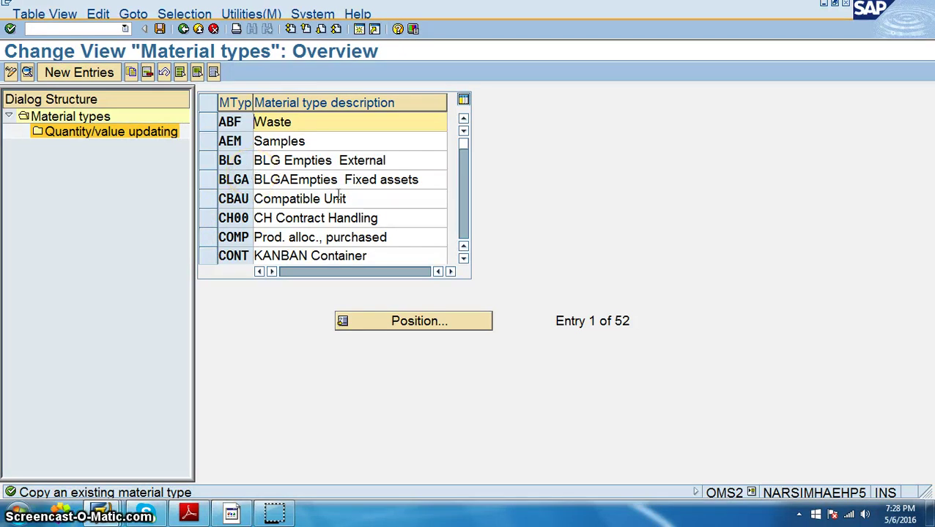
pyautogui.click(207, 140)
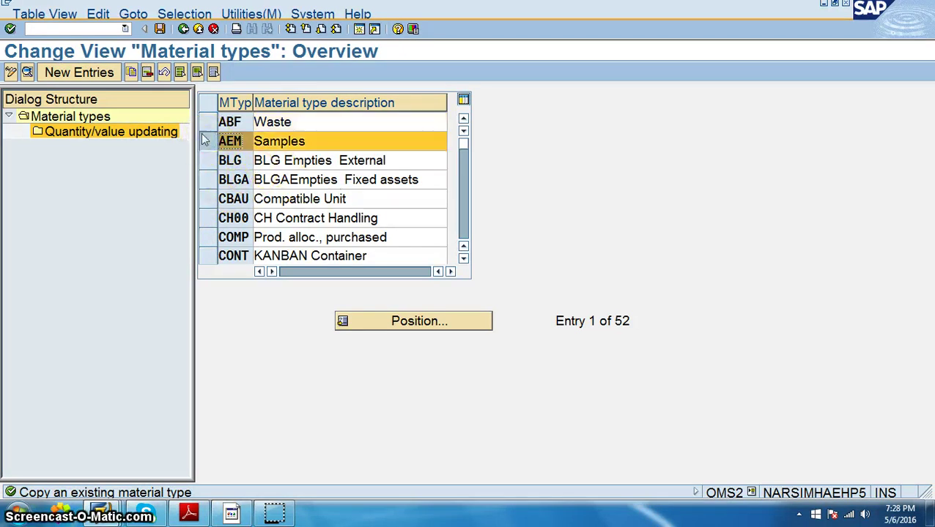
# - Copy AEM Samples as new material type JHS with description 'Vip MAterial'
pyautogui.click(131, 72)
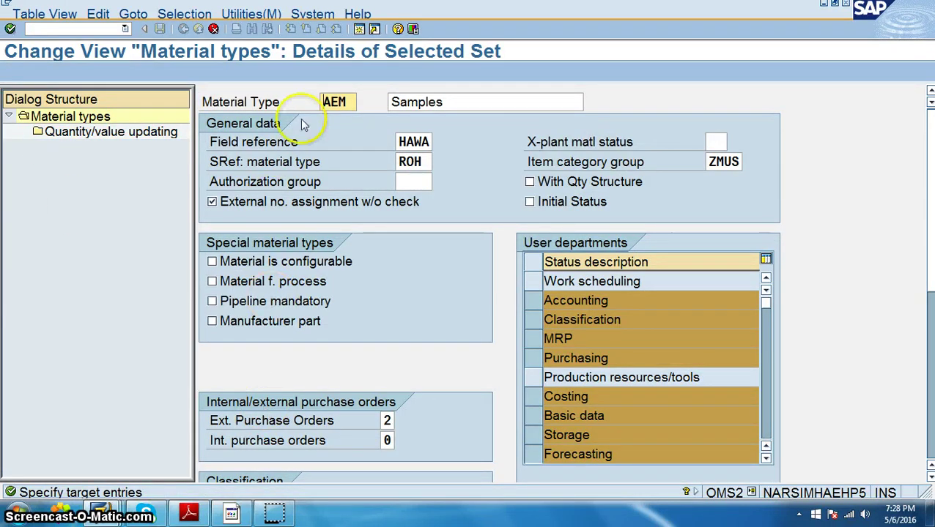
pyautogui.press('Delete')
pyautogui.press('Delete')
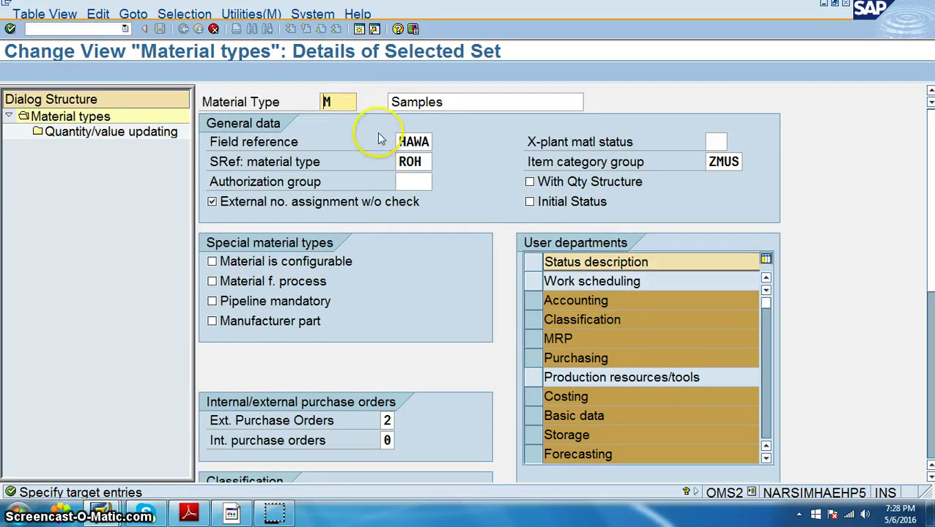
pyautogui.press('Delete')
pyautogui.press('Tab')
pyautogui.write('jh')
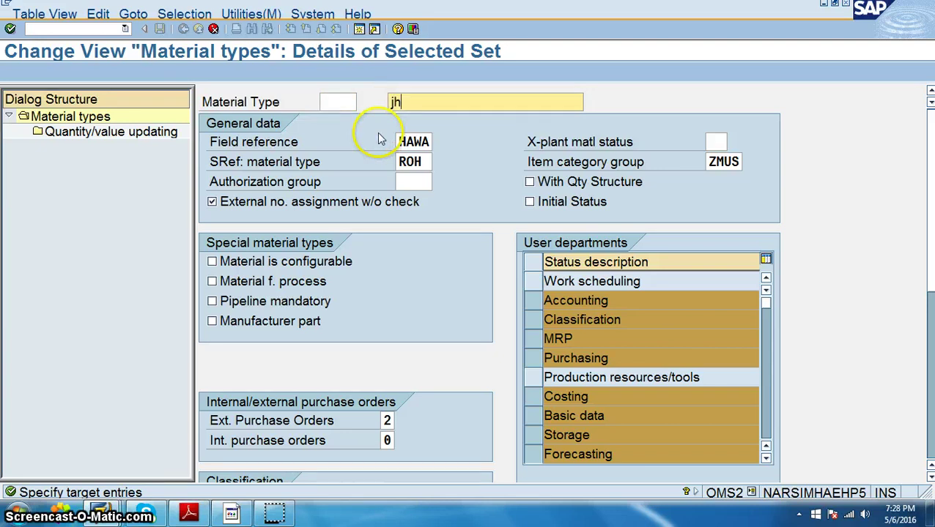
pyautogui.hotkey('shift', 'Tab')
pyautogui.write('jhs')
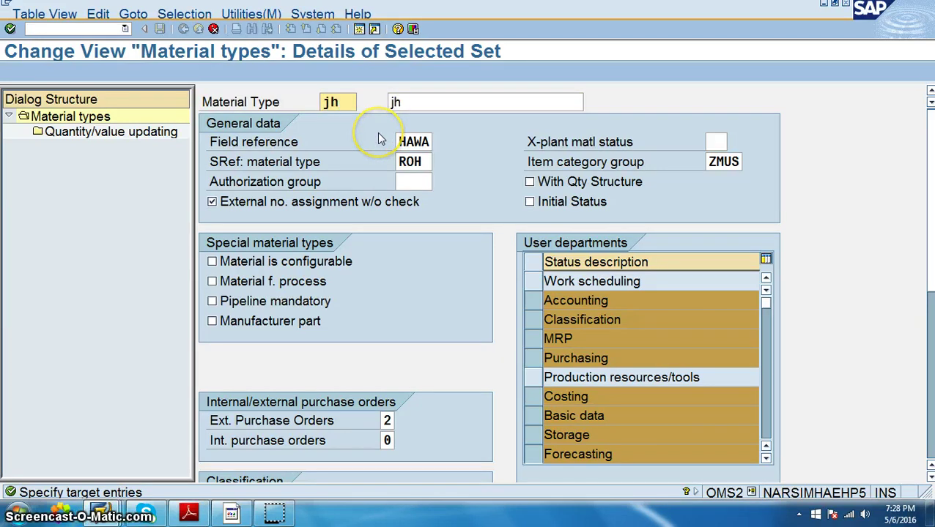
pyautogui.press('Tab')
pyautogui.write('Vip')
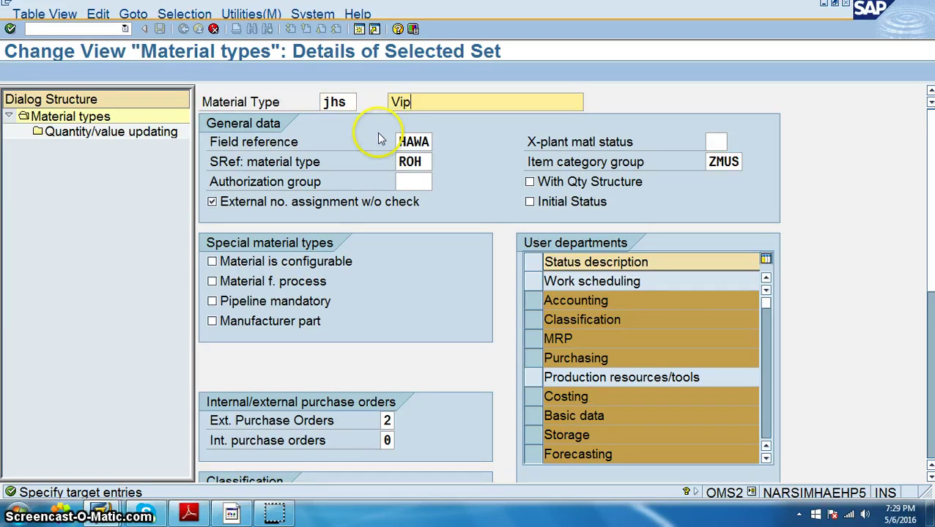
pyautogui.write(' MAterial')
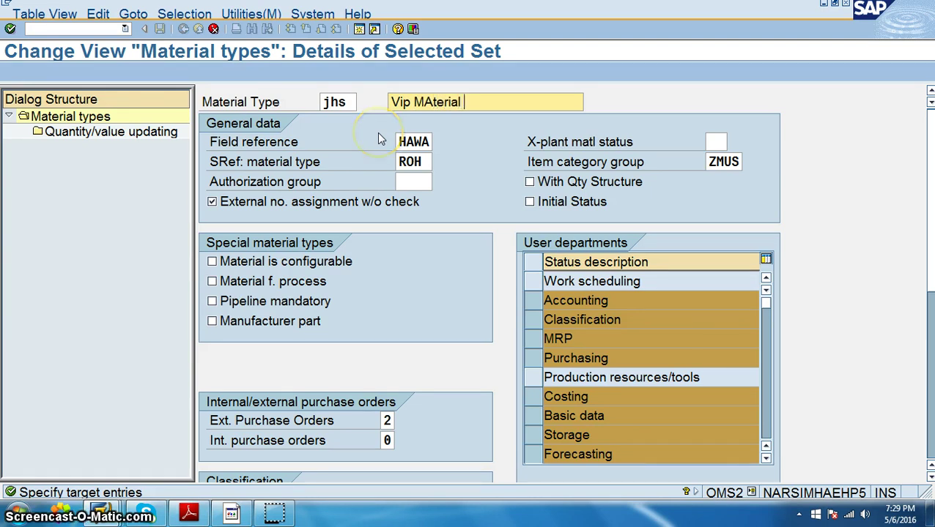
pyautogui.press('Return')
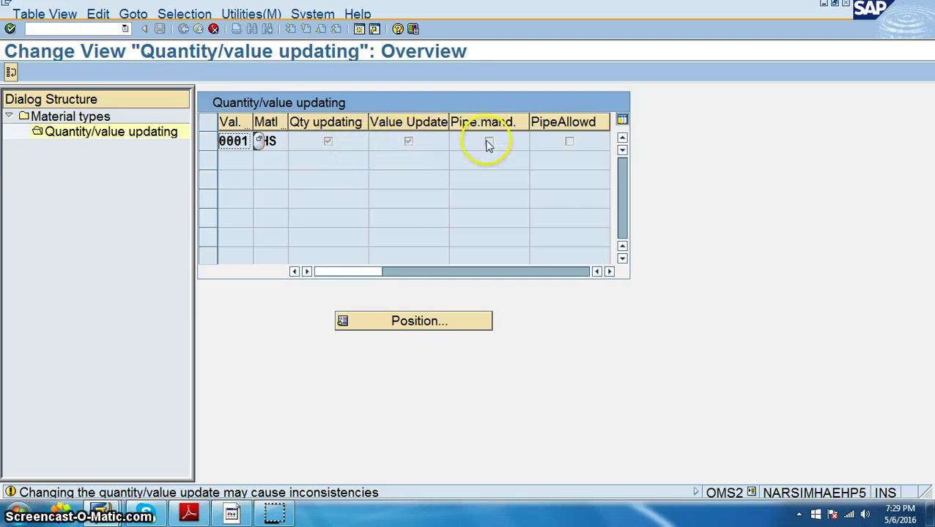
# - Copy all 191 dependent entries and review the new JHS material type details
pyautogui.doubleClick(239, 146)
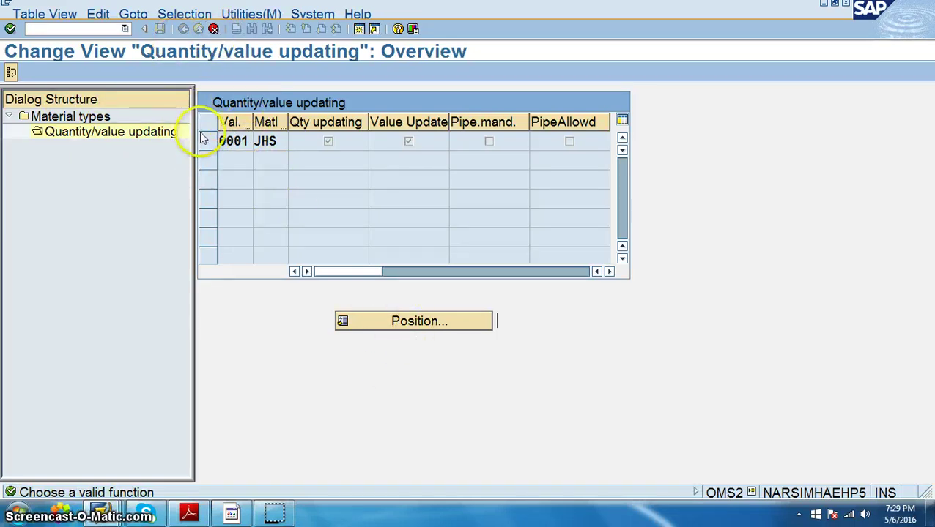
pyautogui.press('Return')
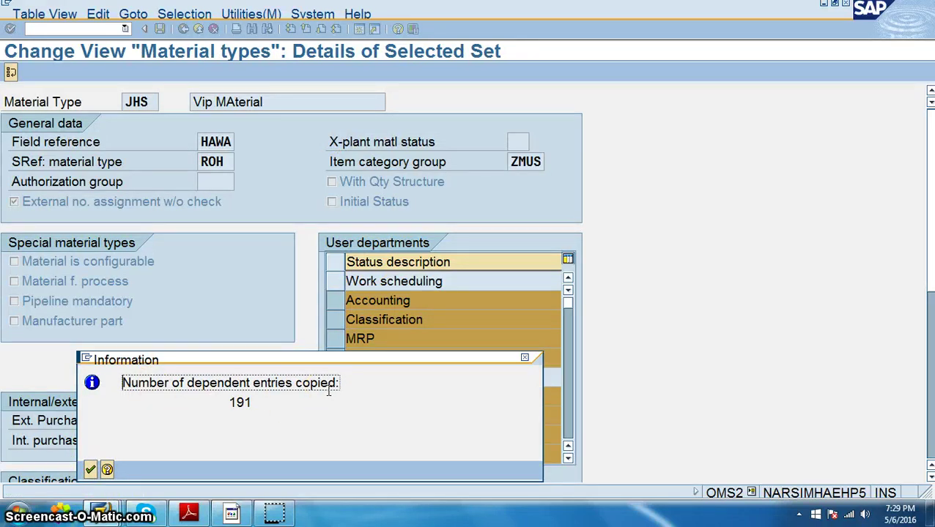
pyautogui.click(90, 469)
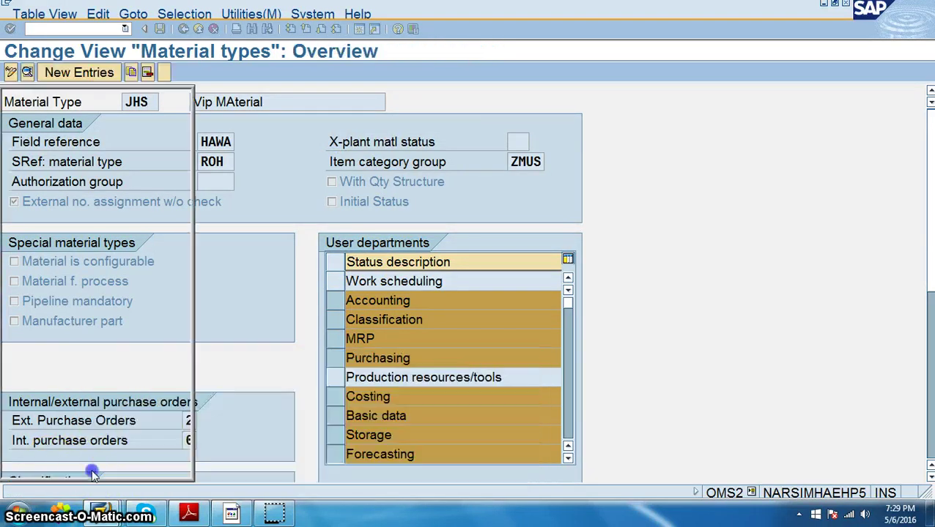
pyautogui.doubleClick(231, 121)
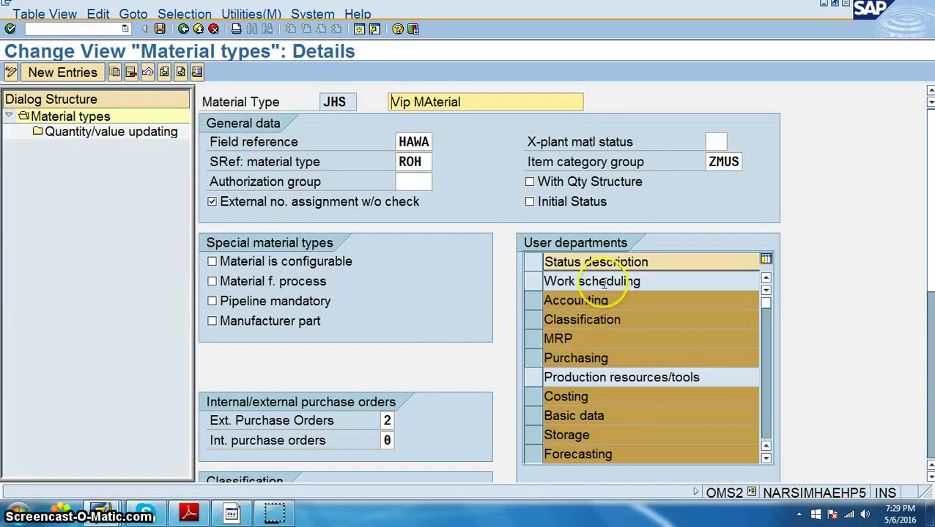
pyautogui.scroll(-5, 600, 288)
pyautogui.scroll(5, 605, 323)
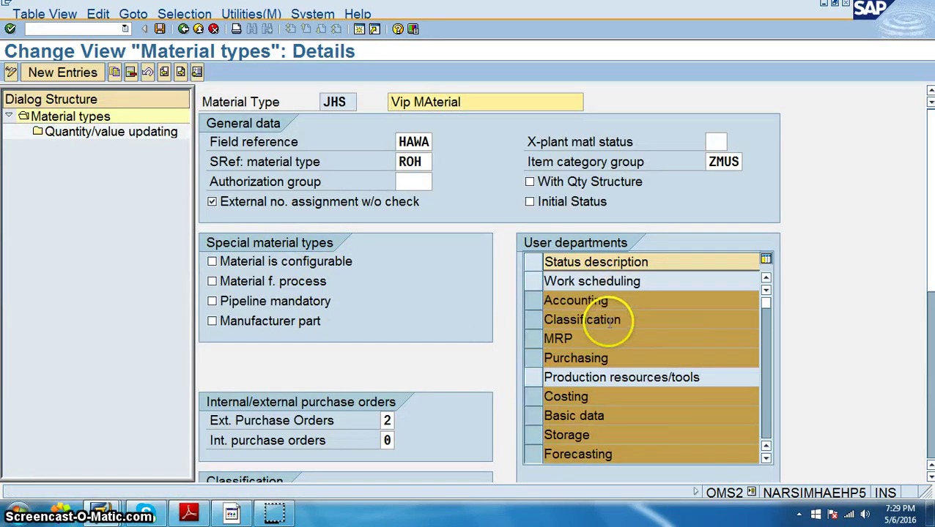
pyautogui.scroll(-5, 629, 370)
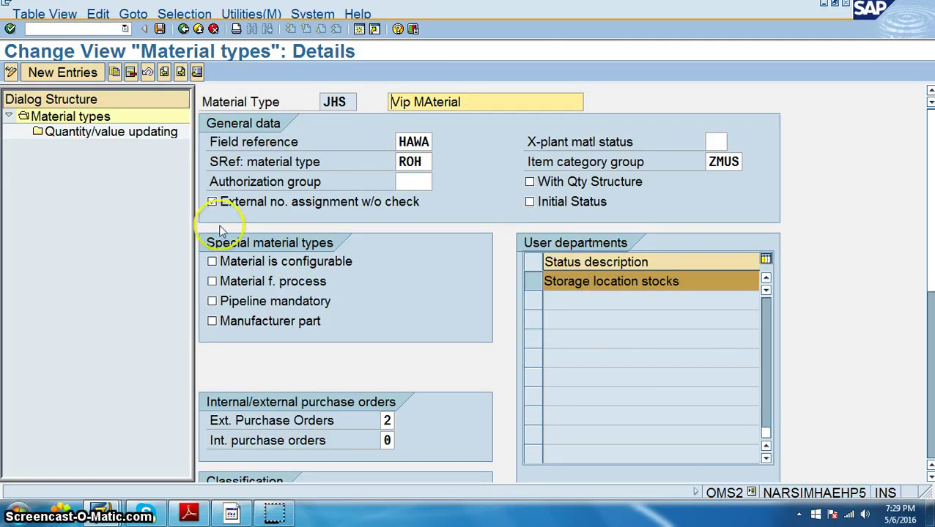
# - Exit material type maintenance and save JHS under request EC6K900006
pyautogui.click(183, 29)
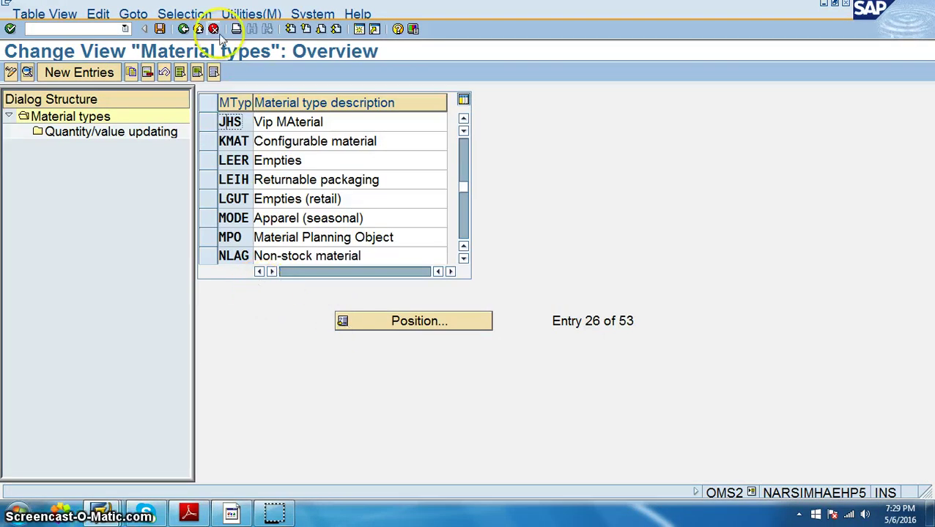
pyautogui.click(183, 29)
pyautogui.click(279, 284)
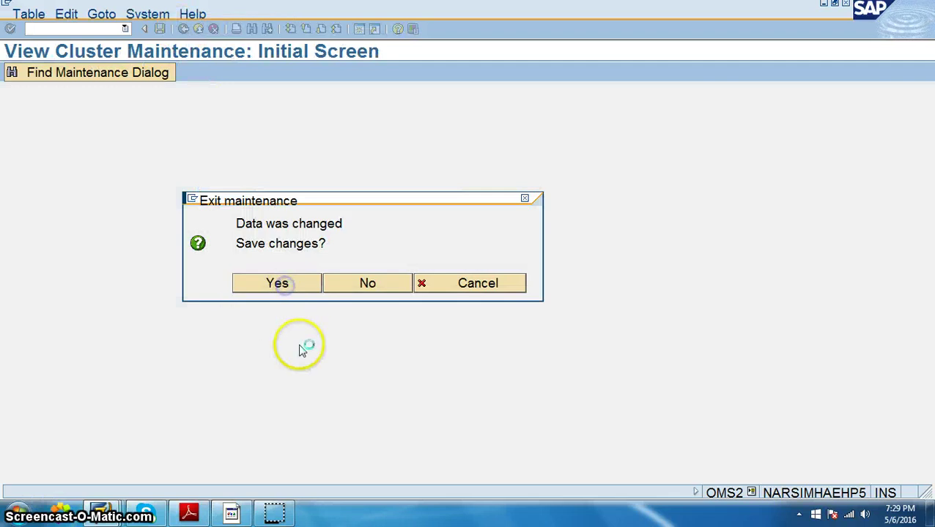
pyautogui.click(45, 251)
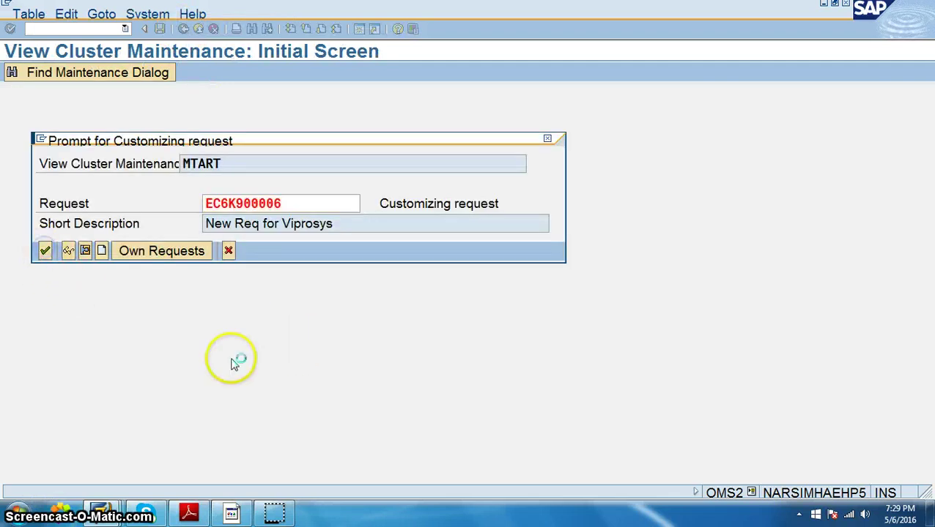
pyautogui.click(189, 512)
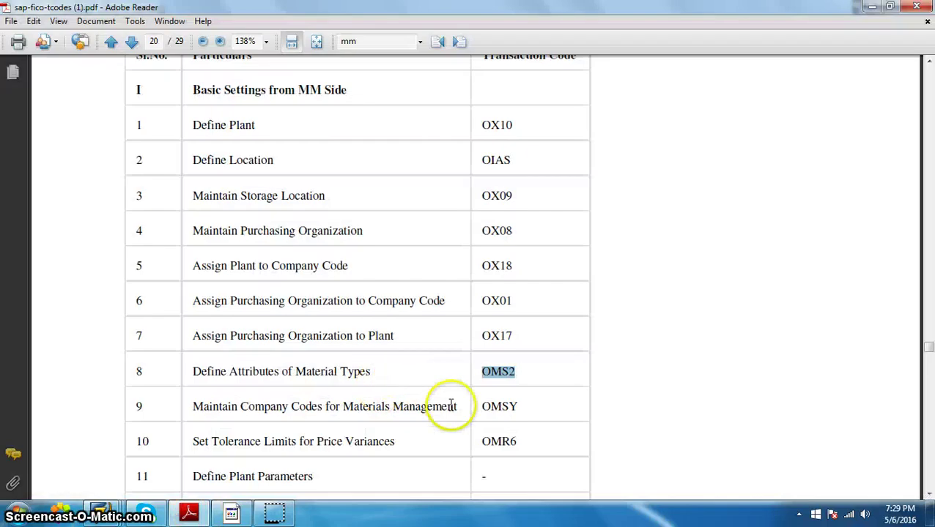
# - Find and highlight the OMSY code in the t-code PDF, then minimize Adobe Reader
pyautogui.scroll(-2, 279, 455)
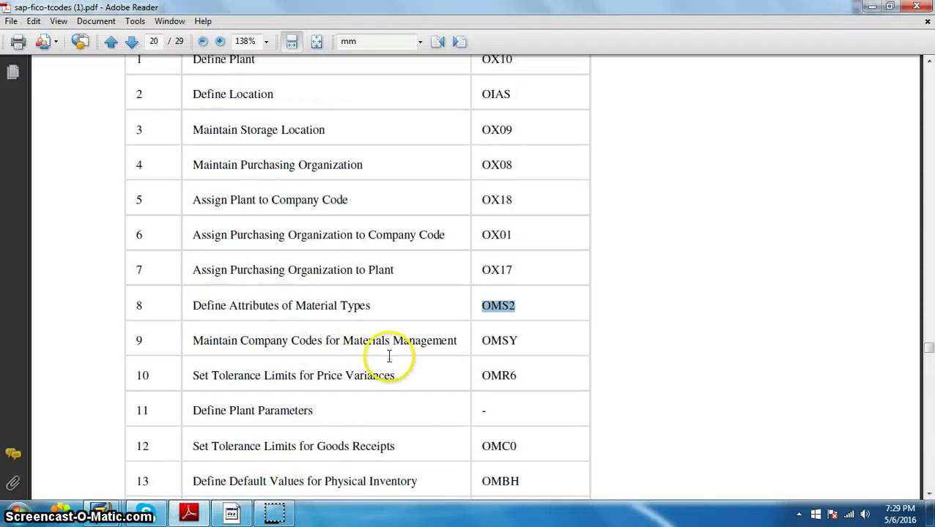
pyautogui.moveTo(481, 341); pyautogui.dragTo(521, 342)
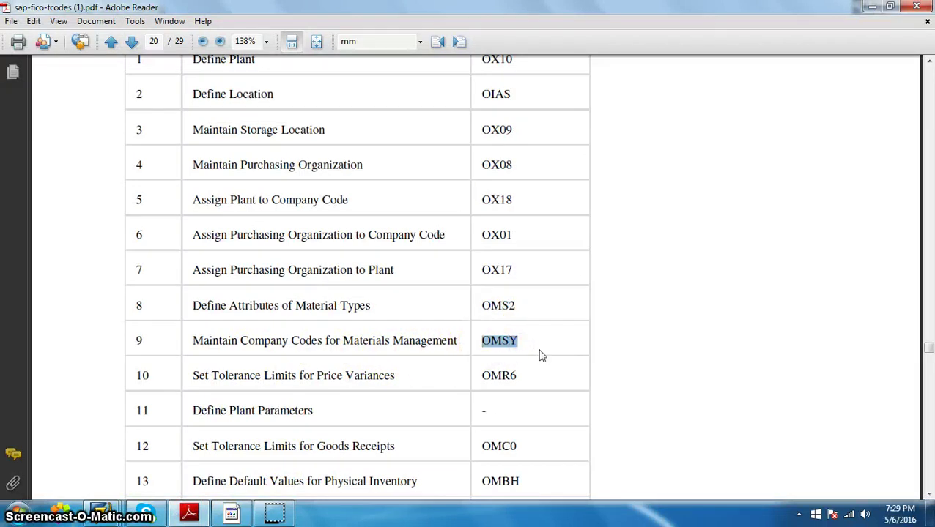
pyautogui.click(871, 6)
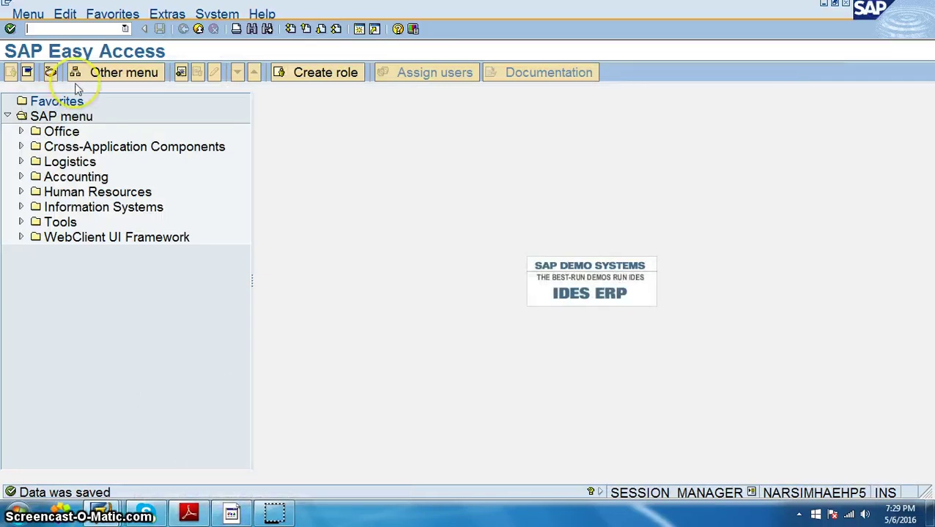
# - Run OMSY and open the Position prompt in the company codes table
pyautogui.press('Return')
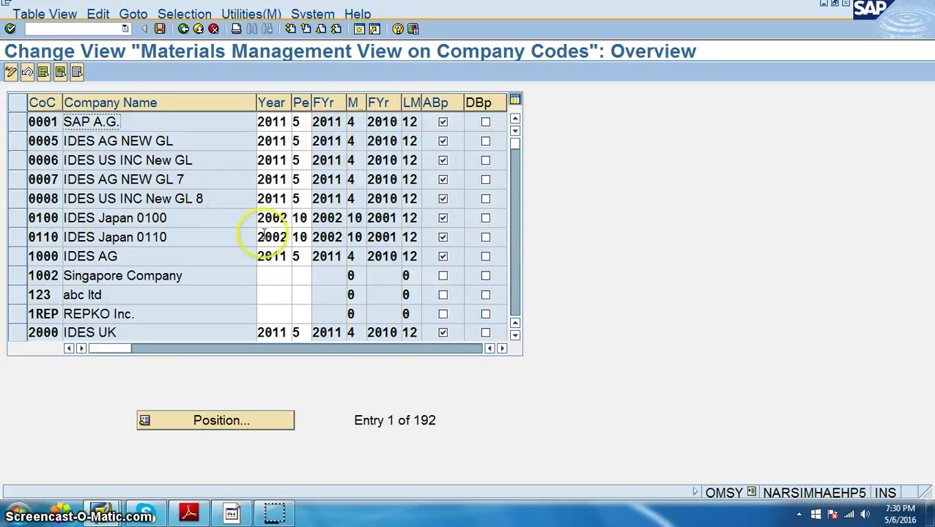
pyautogui.click(188, 513)
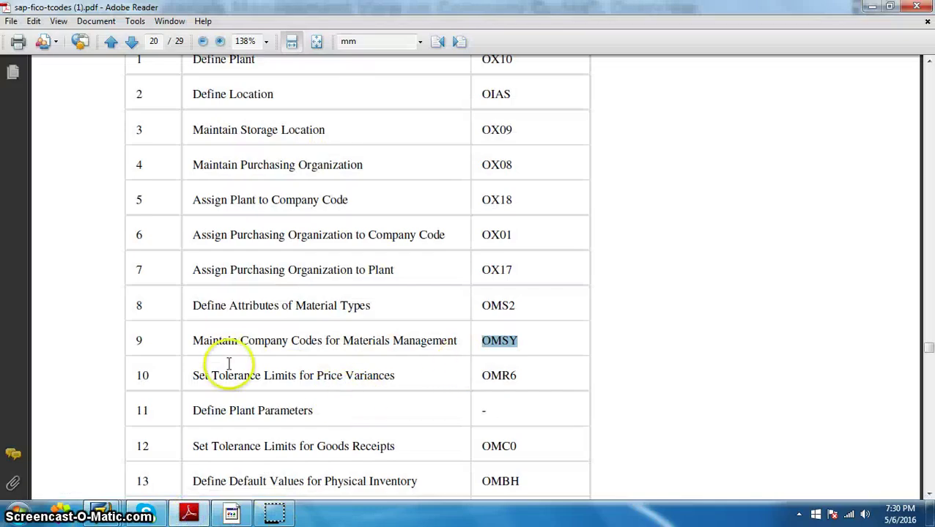
pyautogui.click(869, 8)
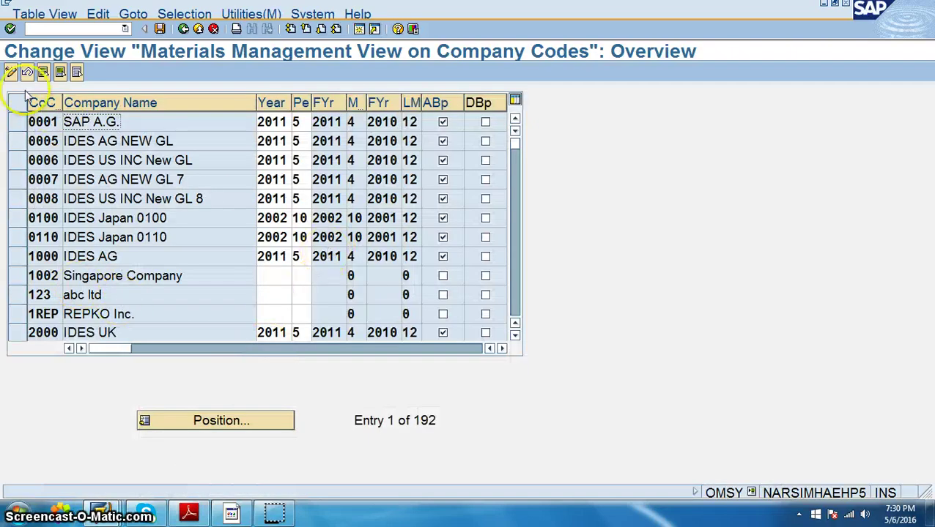
pyautogui.click(223, 420)
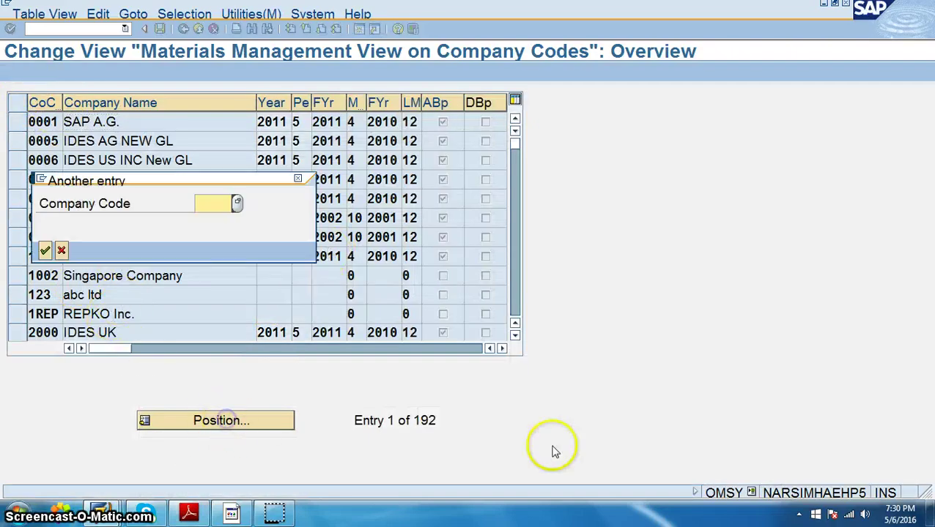
# - Jump to company code VPRO and enter year 2016 with period 12
pyautogui.write('vp')
pyautogui.press('Return')
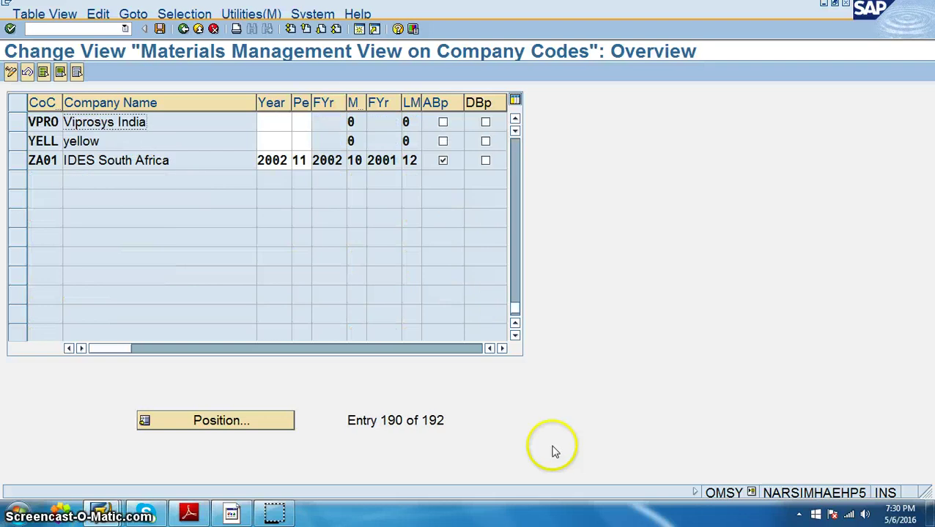
pyautogui.click(276, 121)
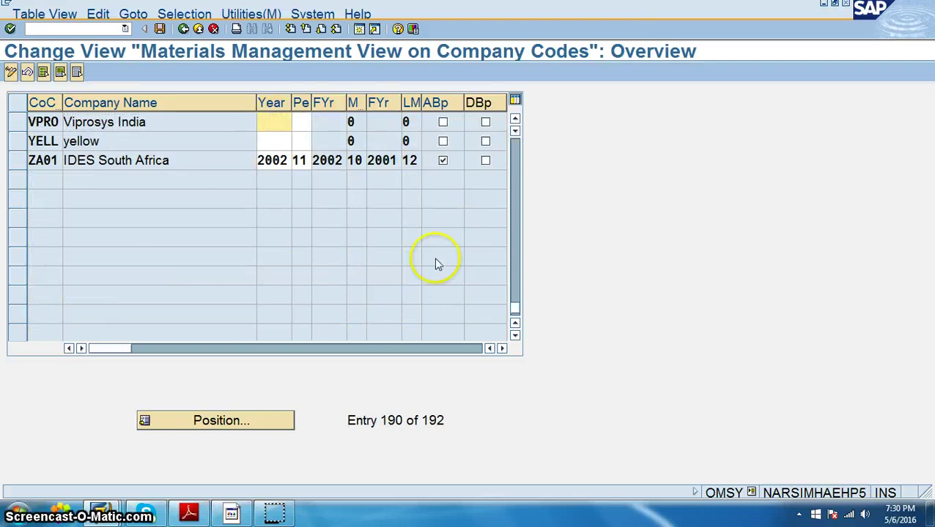
pyautogui.write('201')
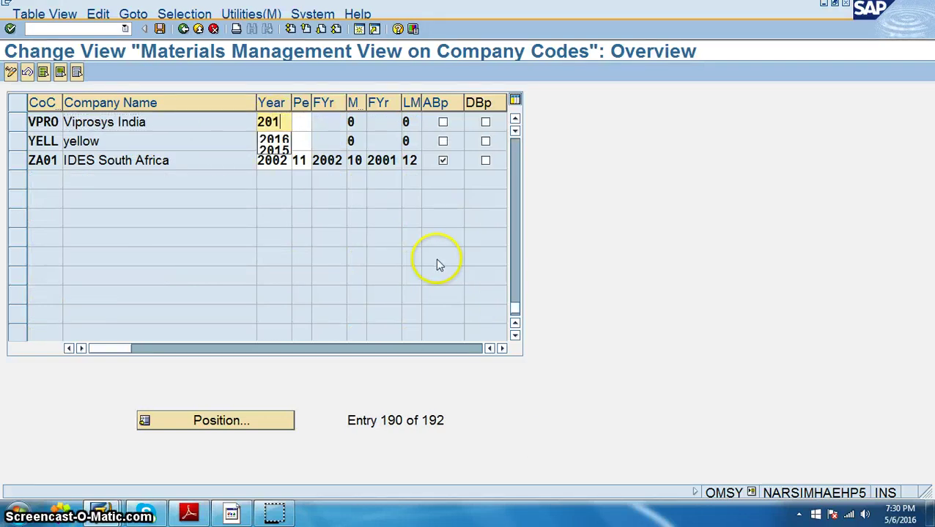
pyautogui.write('6 ')
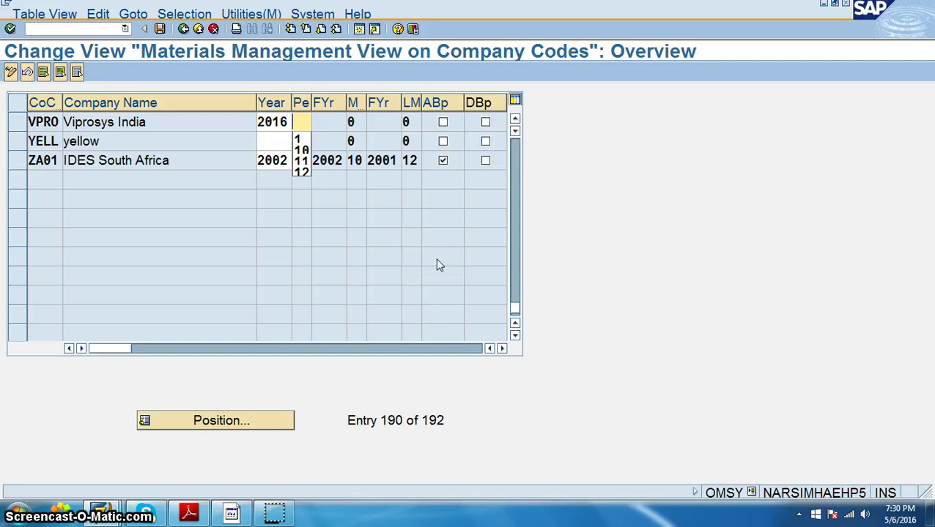
pyautogui.write('12')
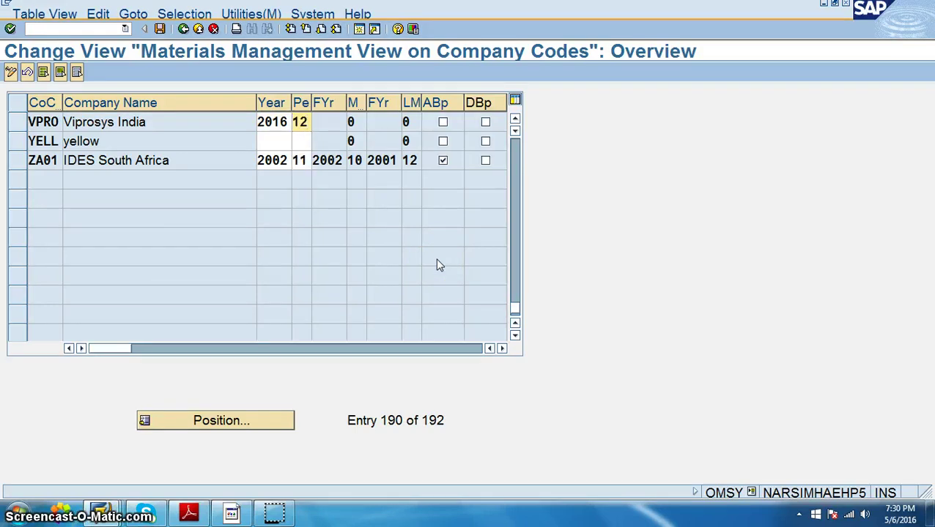
pyautogui.press('Return')
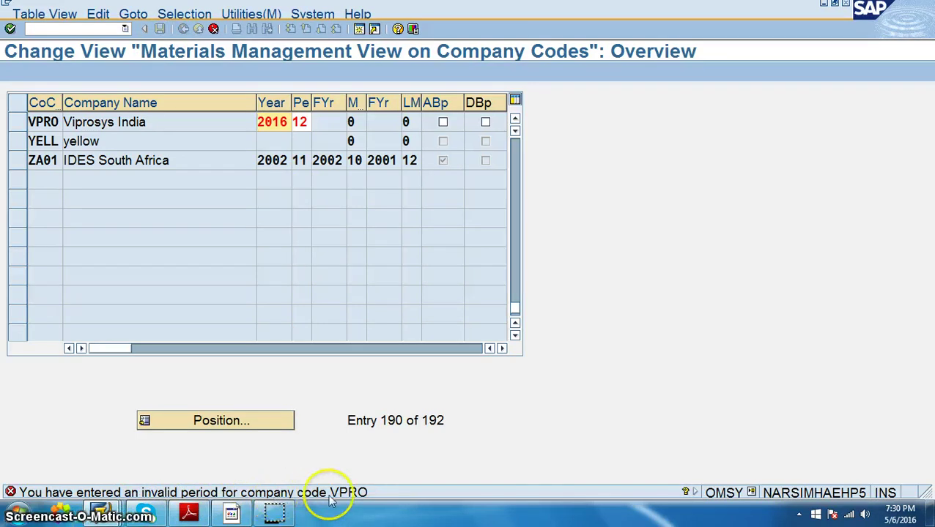
# - Correct VPRO's materials period entry to period 12 of fiscal year 2015
pyautogui.click(295, 125)
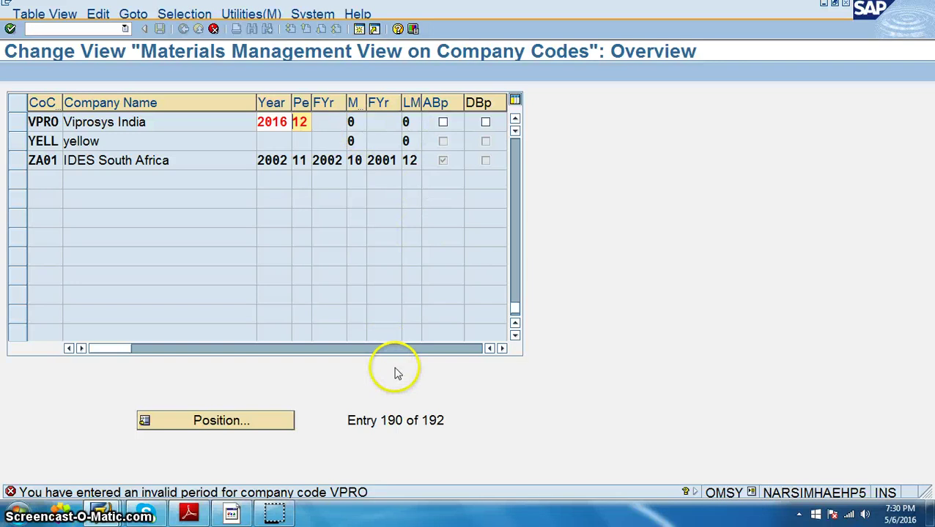
pyautogui.press('Delete')
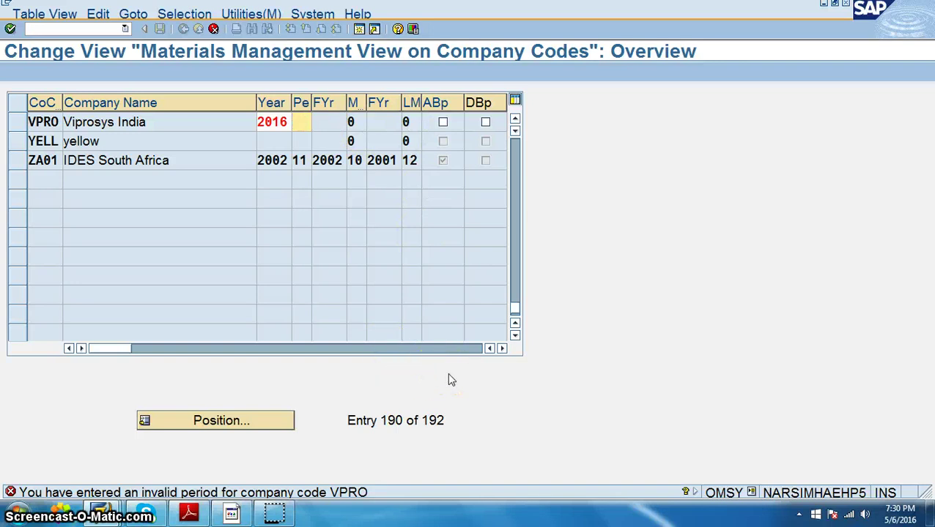
pyautogui.write('11')
pyautogui.press('Return')
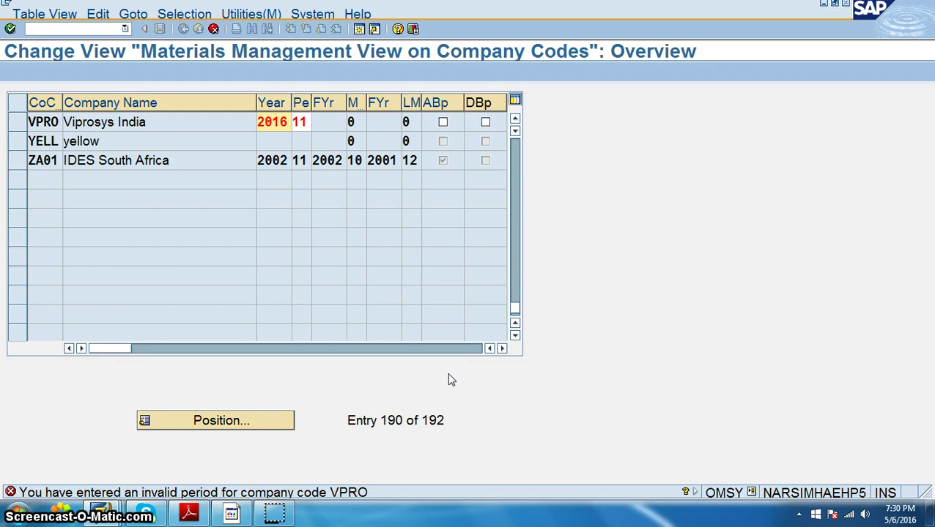
pyautogui.press('BackSpace')
pyautogui.write('2')
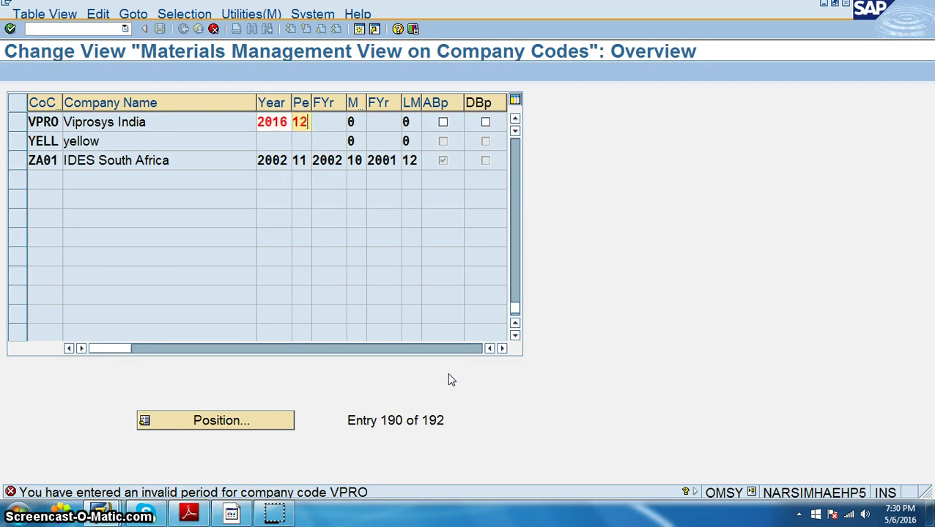
pyautogui.press('Return')
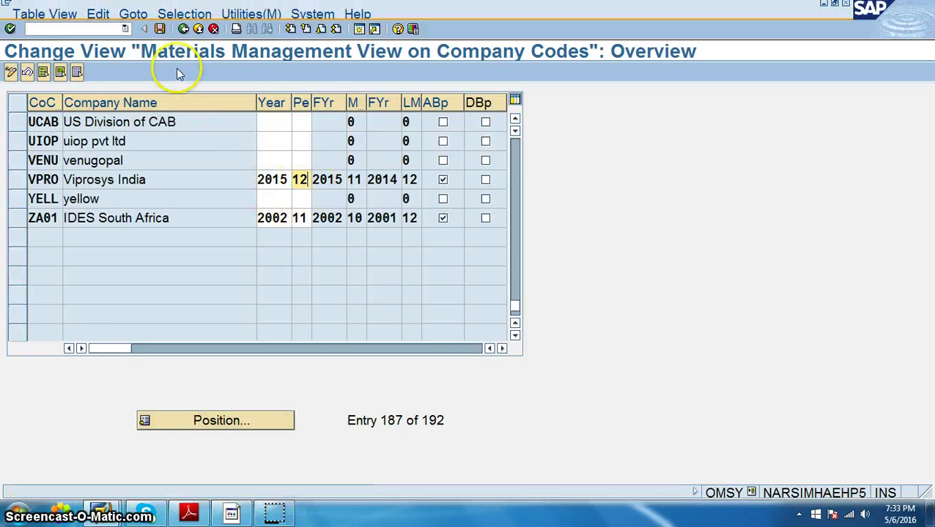
# - Save under the customizing request, return to Easy Access and bring up the t-code PDF
pyautogui.click(159, 29)
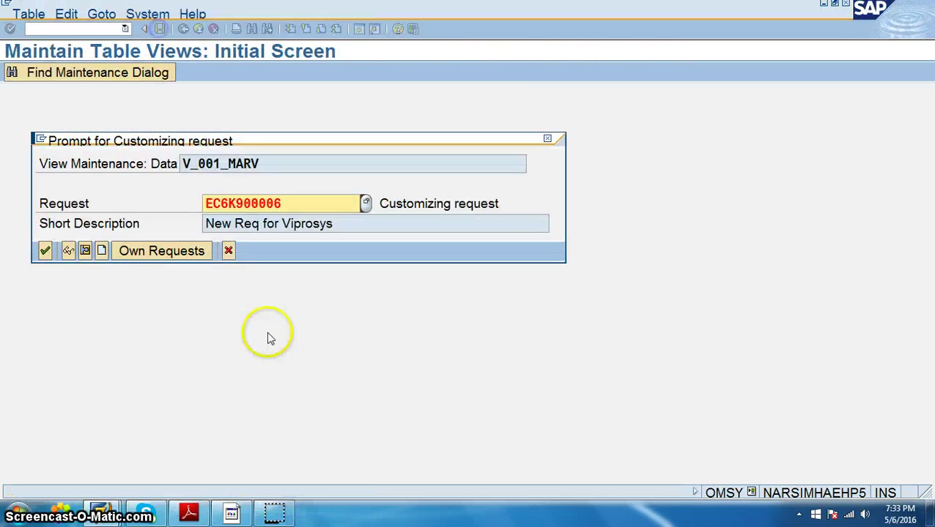
pyautogui.click(42, 249)
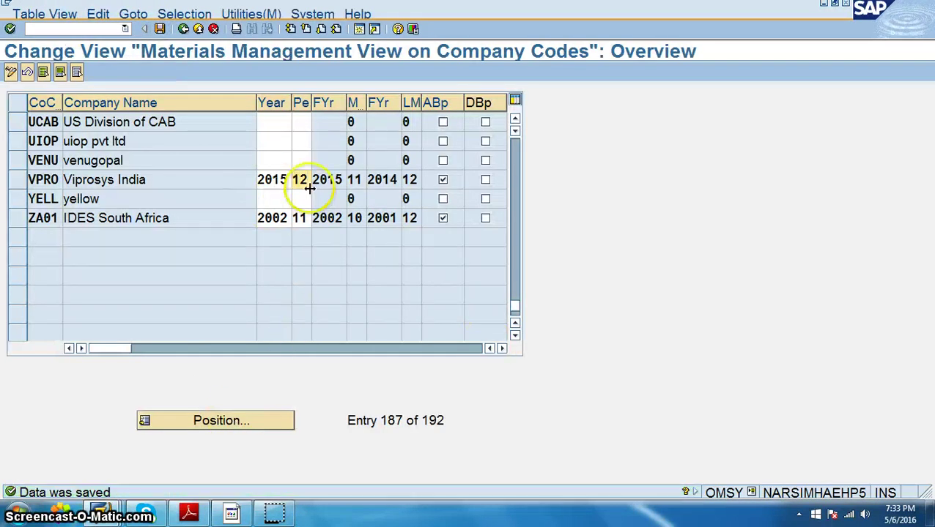
pyautogui.click(198, 28)
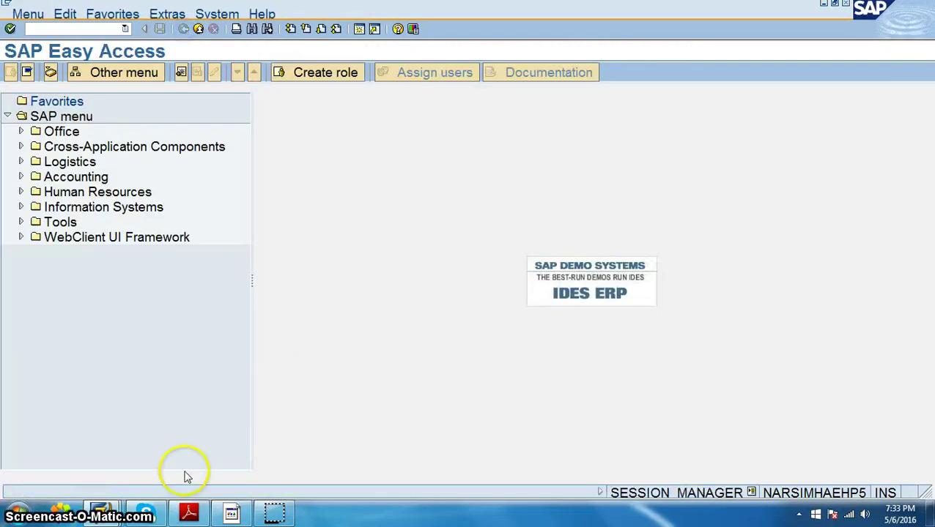
pyautogui.click(188, 512)
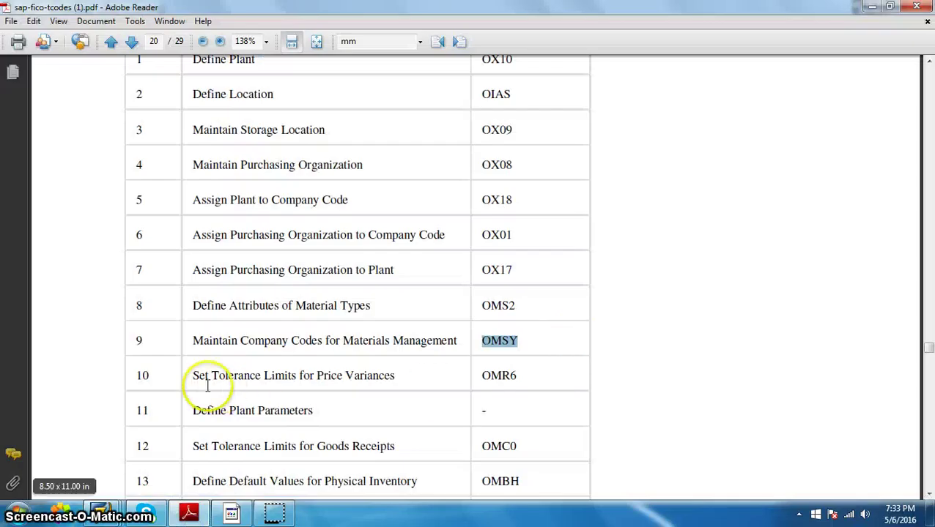
# - Highlight row 10 'Set Tolerance Limits for Price Variances' and its code OMR6, then minimize the PDF
pyautogui.moveTo(192, 375); pyautogui.dragTo(382, 386)
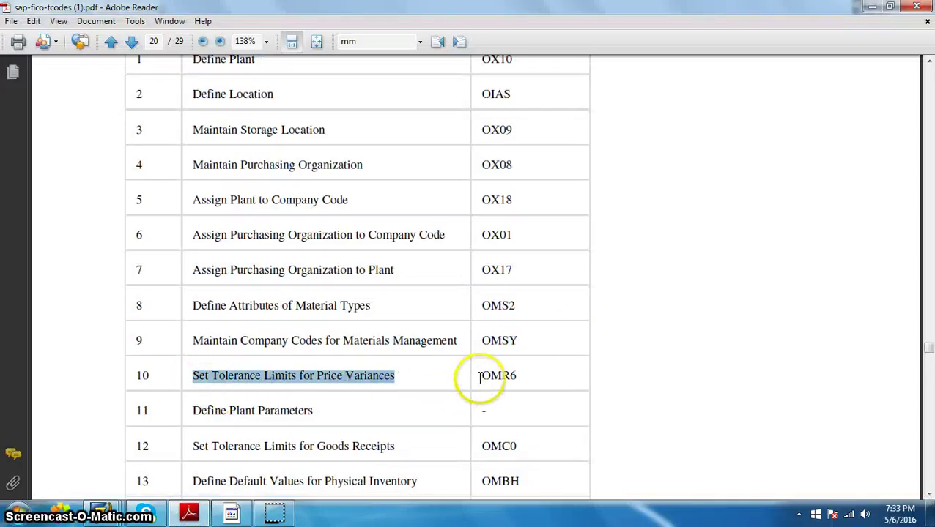
pyautogui.moveTo(480, 376); pyautogui.dragTo(526, 381)
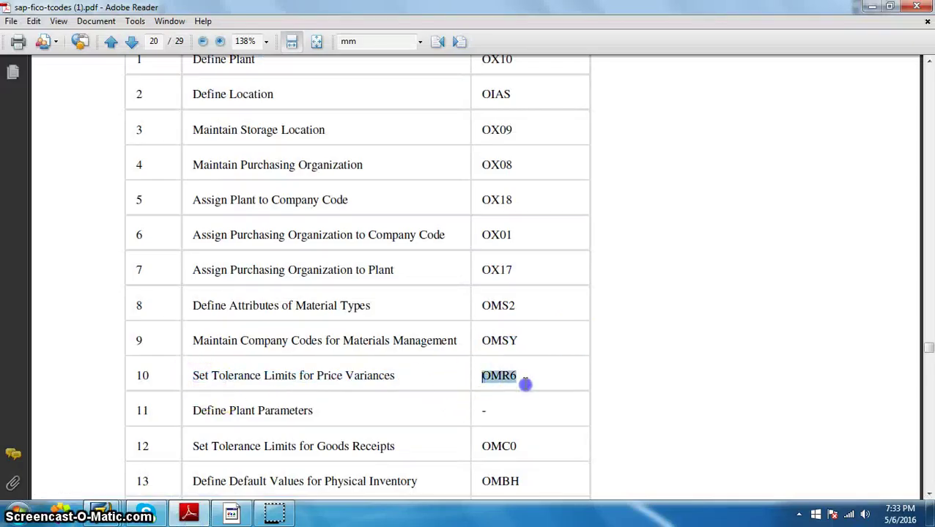
pyautogui.click(870, 6)
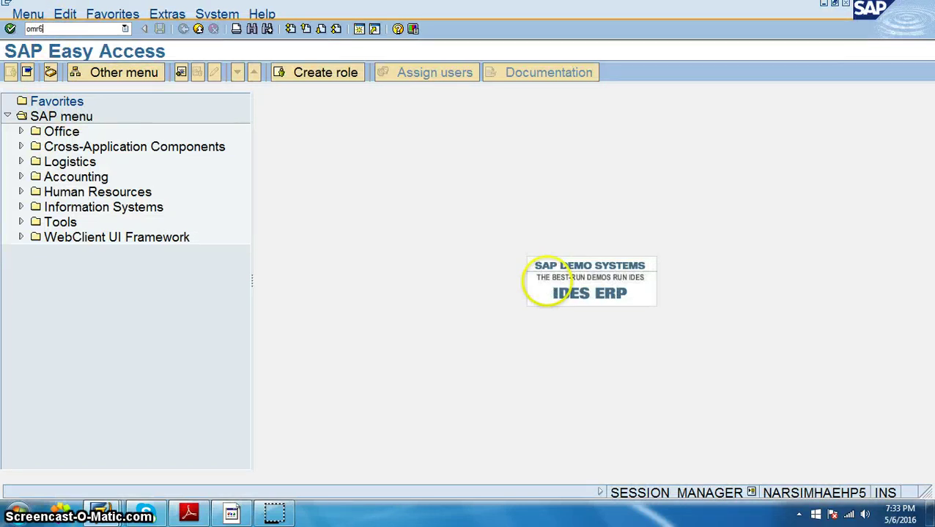
# - Launch OMR6, then bring the Change View 'Plants' SAP window forward from the taskbar
pyautogui.press('Return')
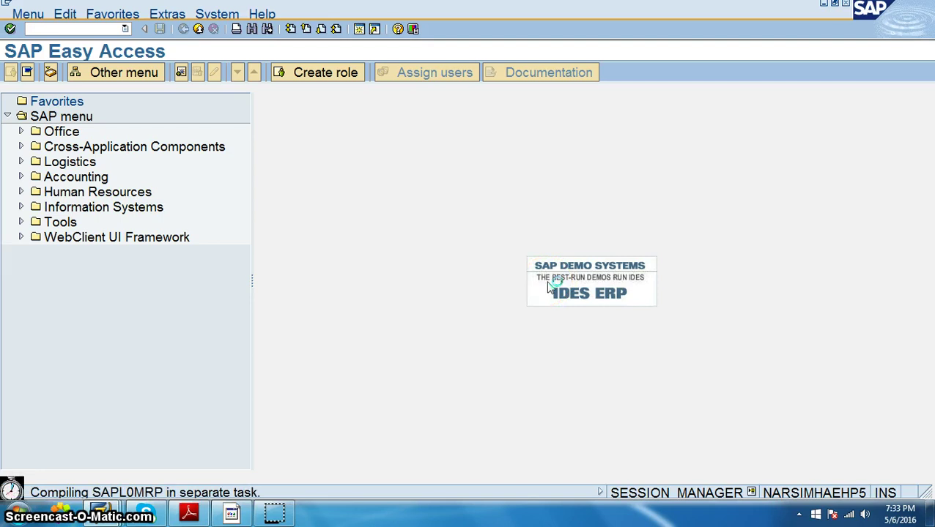
pyautogui.hotkey('alt', 'Tab')
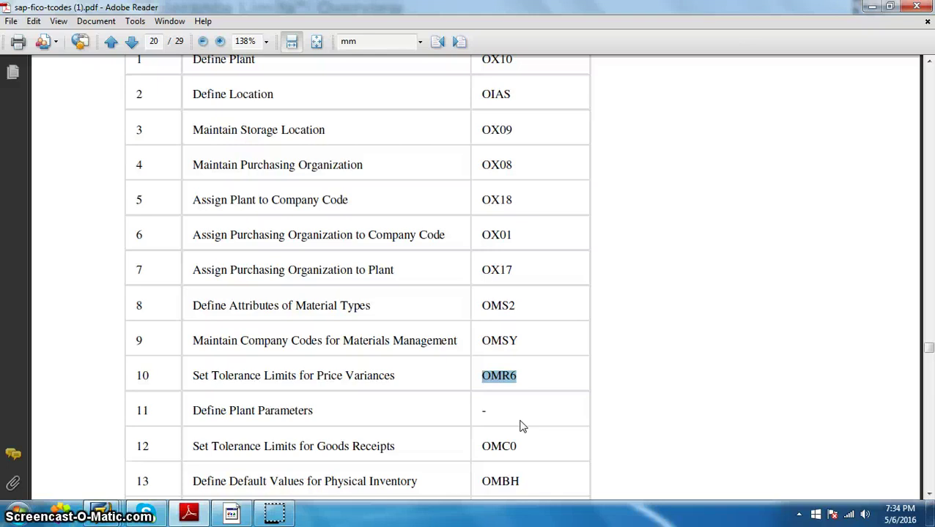
pyautogui.moveTo(101, 512)
pyautogui.click(488, 411)
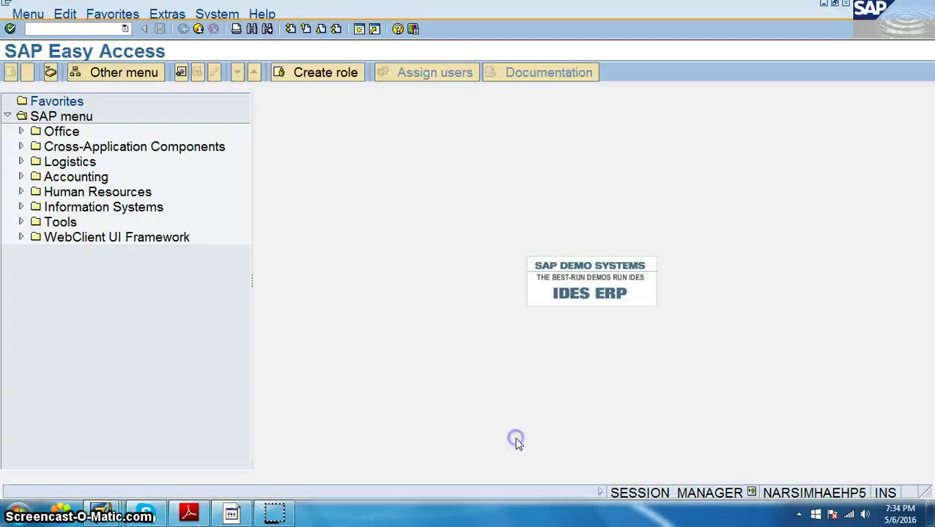
pyautogui.click(101, 513)
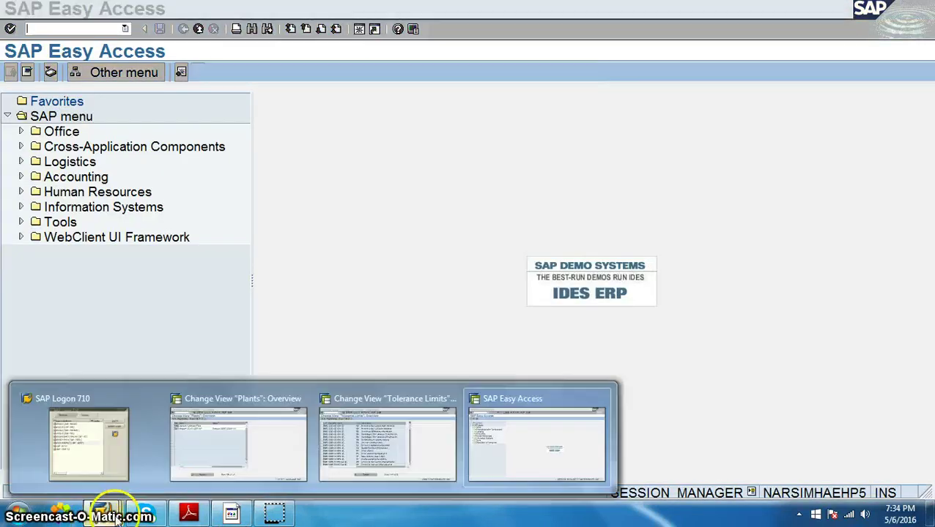
pyautogui.click(272, 466)
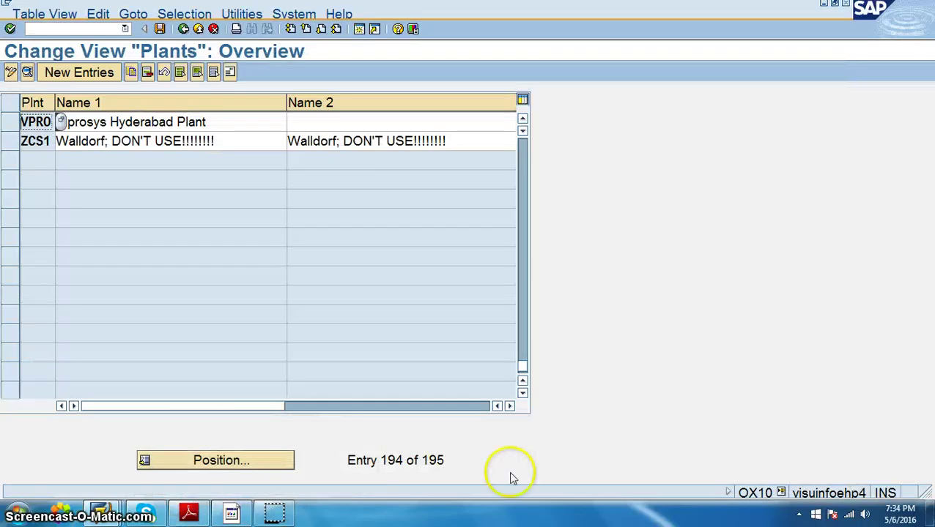
# - Leave the Plants overview, stay logged on, and start transaction omr6
pyautogui.click(213, 28)
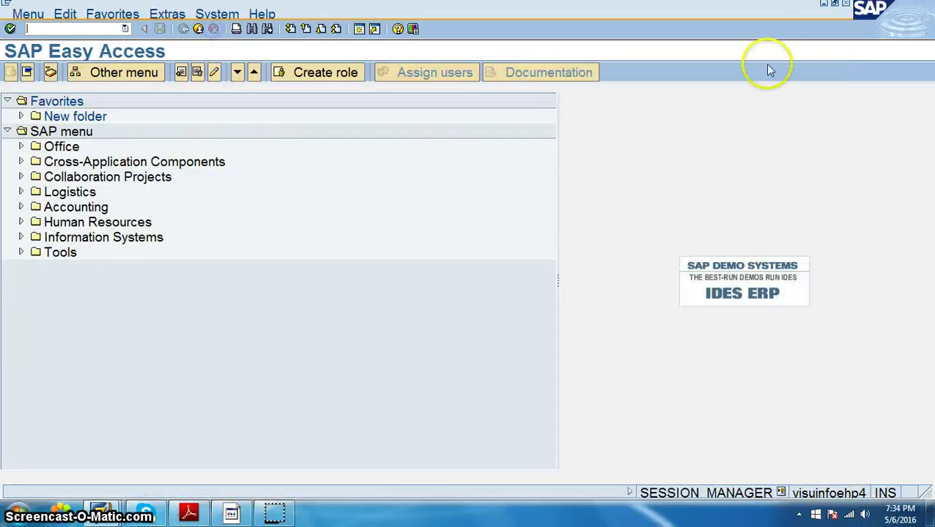
pyautogui.click(846, 3)
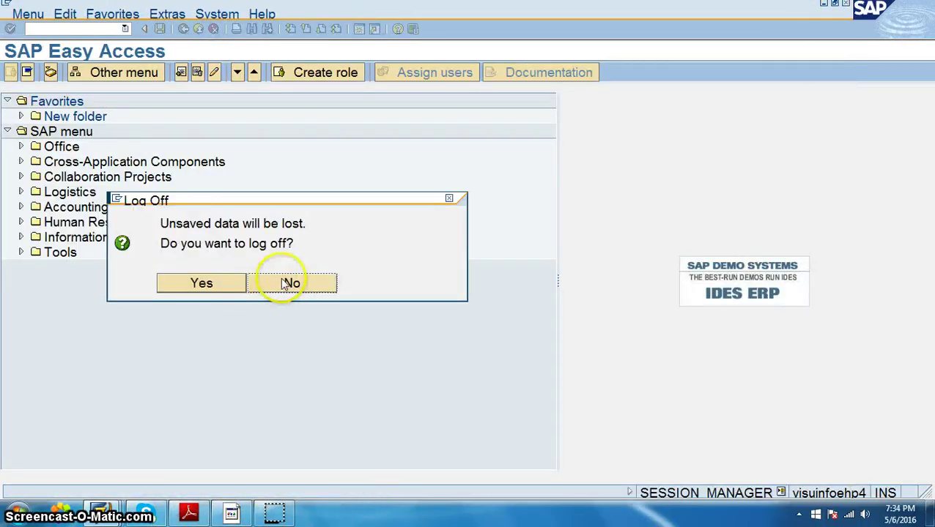
pyautogui.click(286, 284)
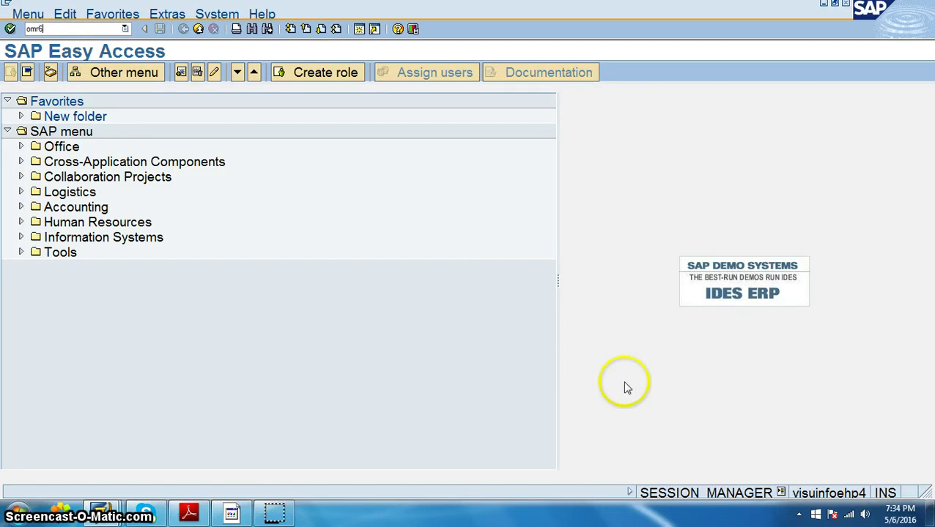
pyautogui.write('omr6')
pyautogui.press('Return')
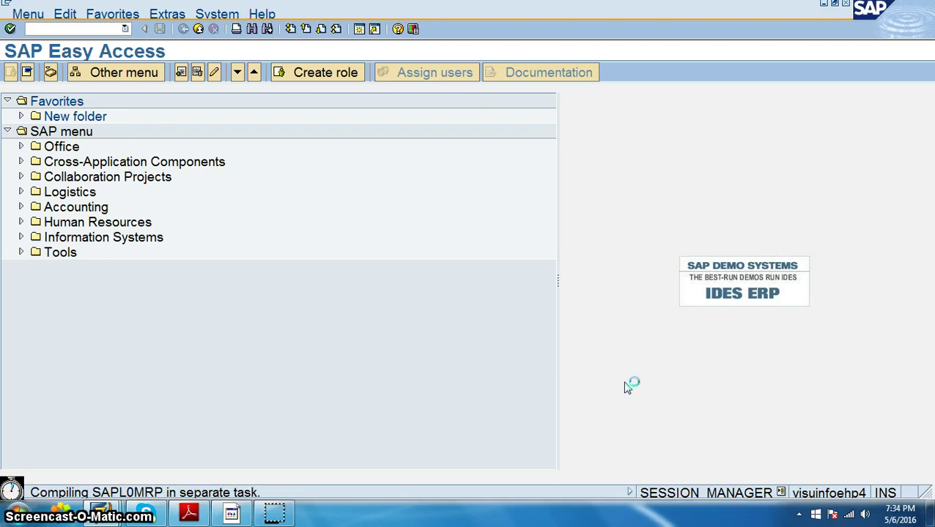
# - Create a new entry with tolerance key VP for company code VPRO and save it
pyautogui.click(275, 514)
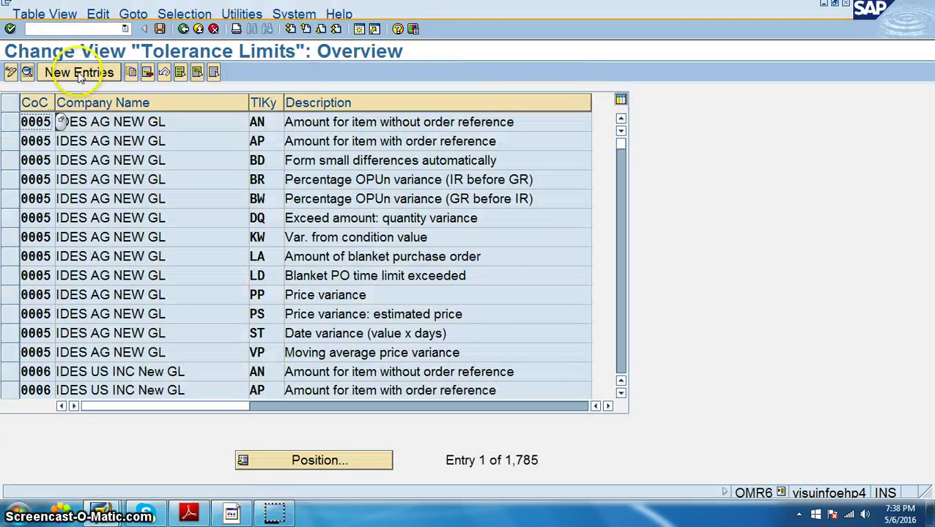
pyautogui.click(76, 69)
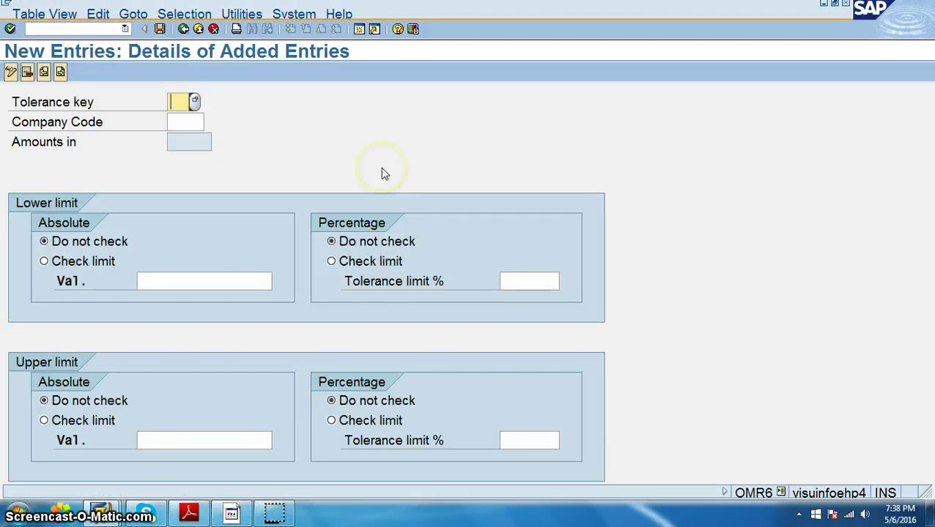
pyautogui.write('vp')
pyautogui.press('Tab')
pyautogui.write('vpro')
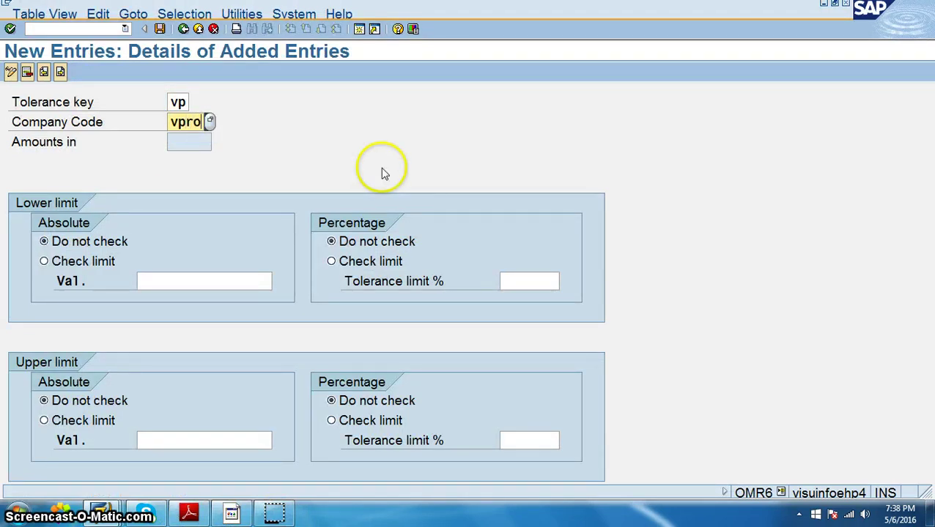
pyautogui.press('Tab')
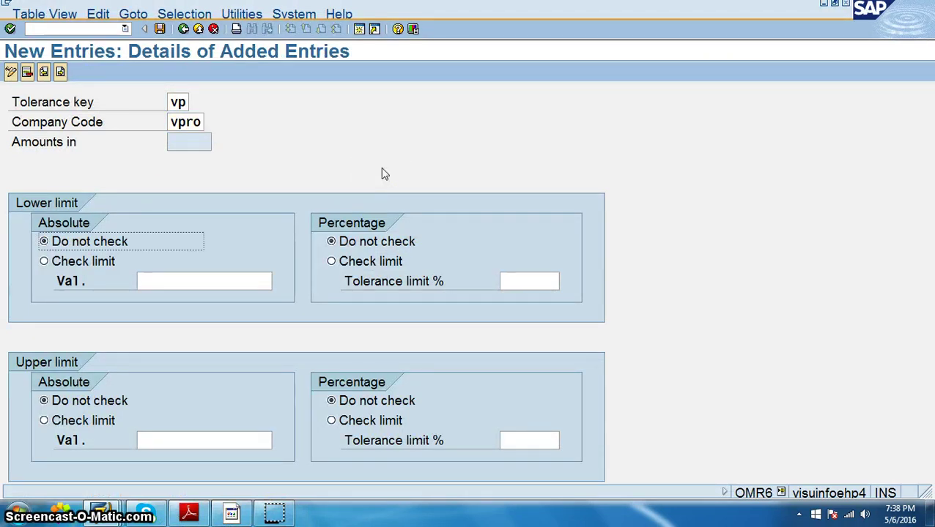
pyautogui.press('Return')
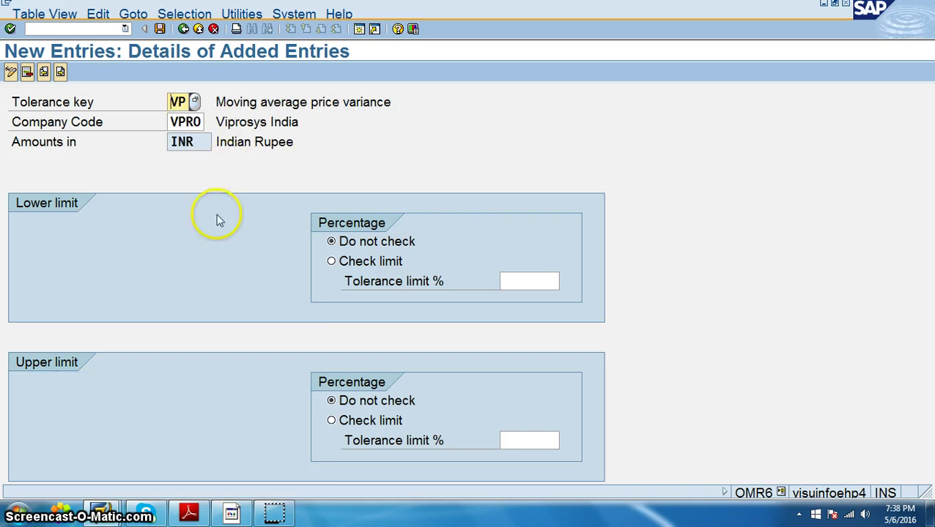
pyautogui.click(159, 28)
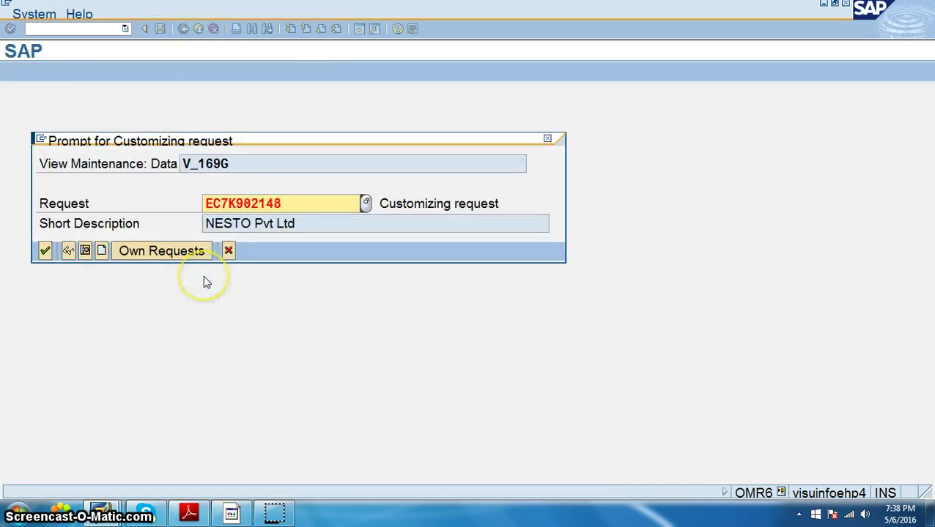
# - Search own requests for 'viprosys' and assign the entry to request EC7K901395
pyautogui.click(146, 251)
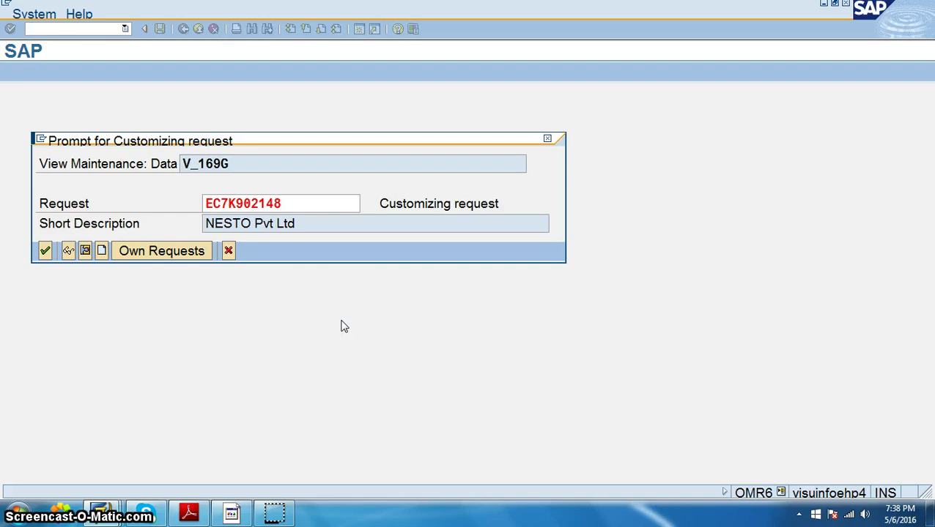
pyautogui.press('F7')
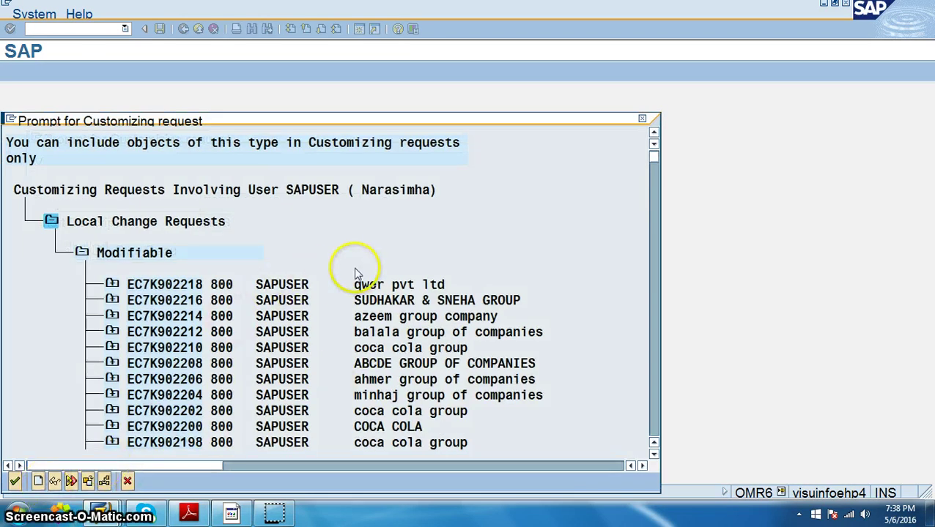
pyautogui.hotkey('ctrl', 'f')
pyautogui.write('vip')
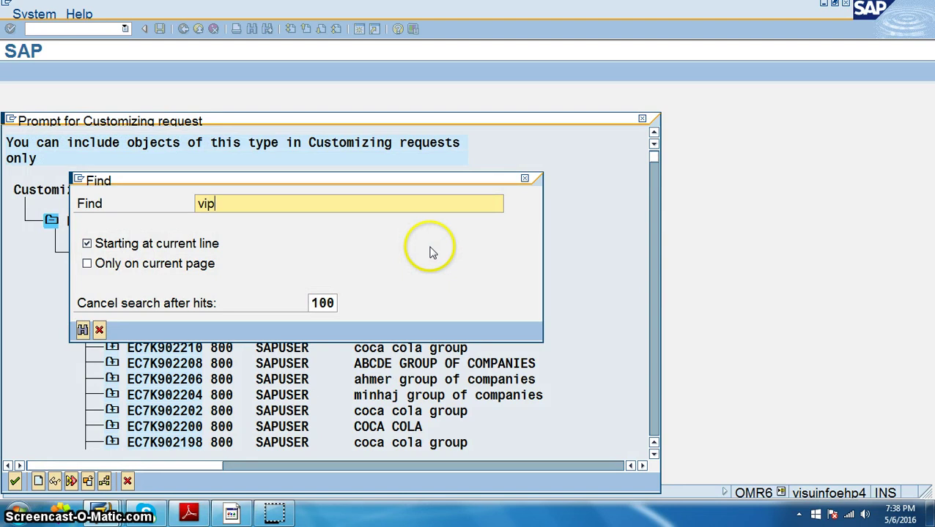
pyautogui.write('rosys')
pyautogui.press('Return')
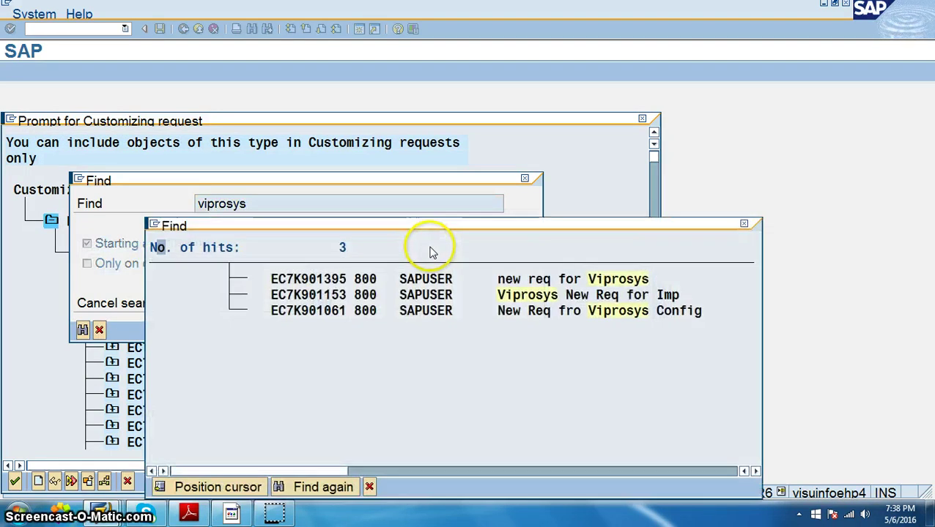
pyautogui.doubleClick(337, 281)
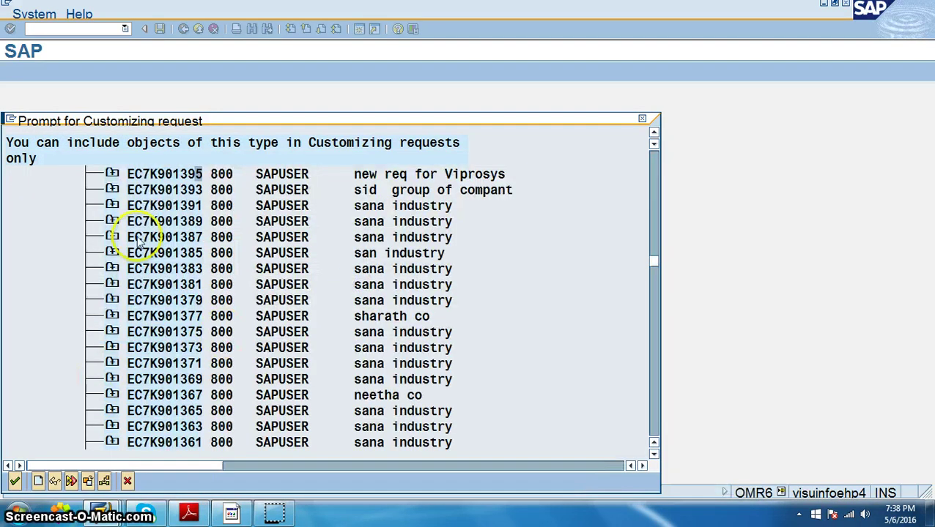
pyautogui.doubleClick(187, 180)
pyautogui.click(44, 250)
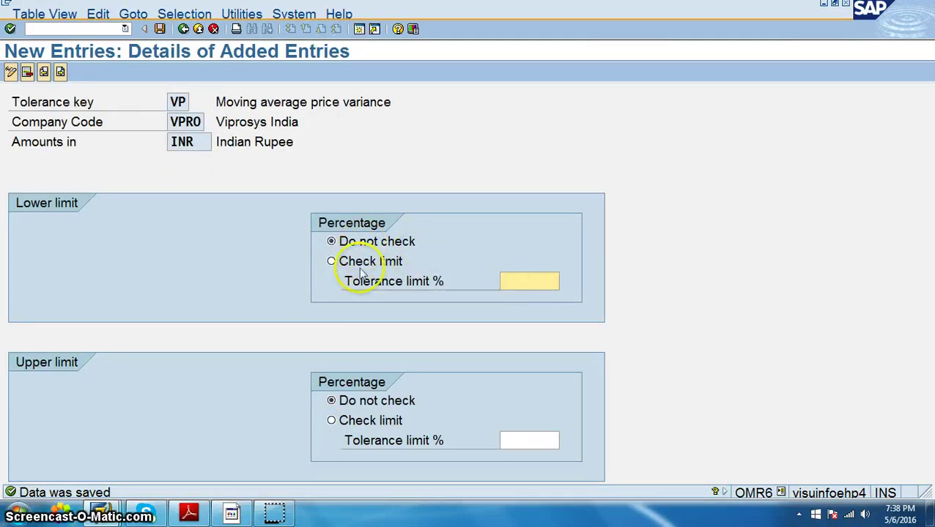
# - Set both lower and upper limits to Check limit with a 10% tolerance
pyautogui.click(330, 262)
pyautogui.click(508, 286)
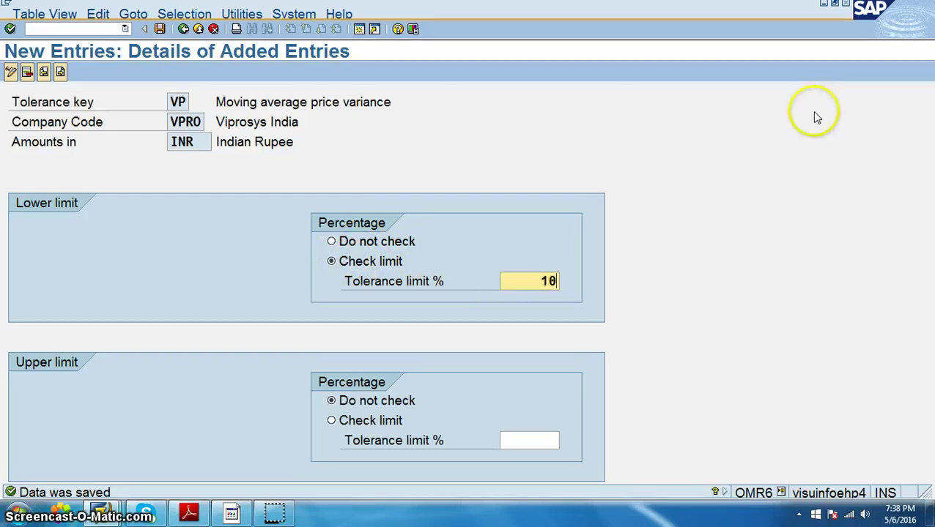
pyautogui.click(331, 420)
pyautogui.click(543, 442)
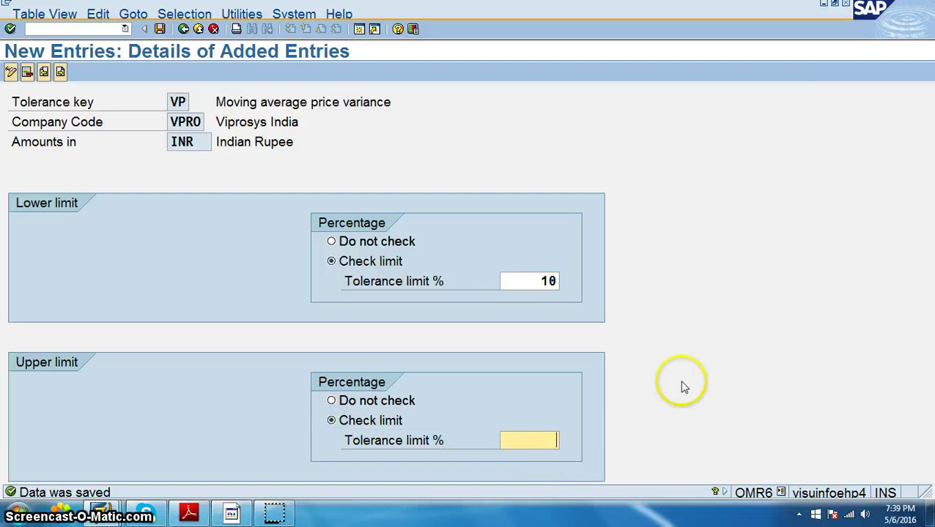
pyautogui.write('10')
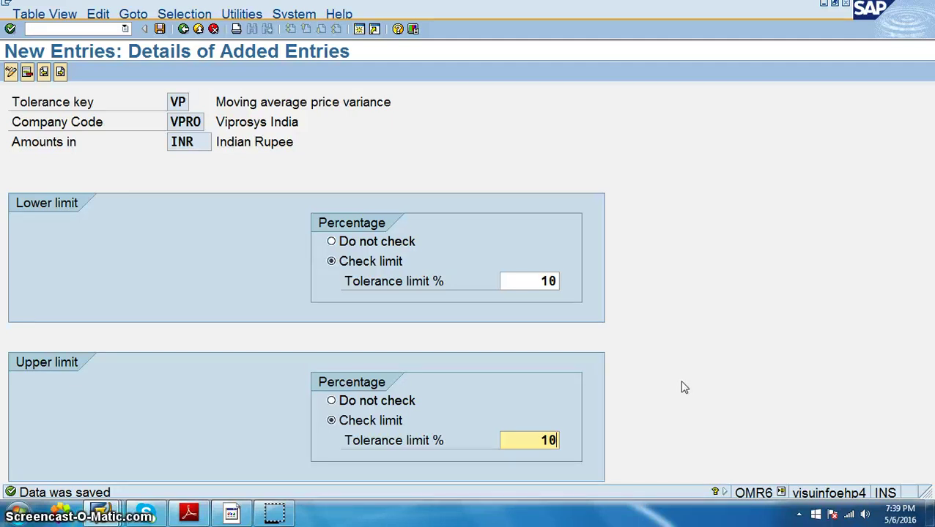
# - Save the limits, go back to the Tolerance Limits overview and bring up the t-code PDF
pyautogui.click(159, 28)
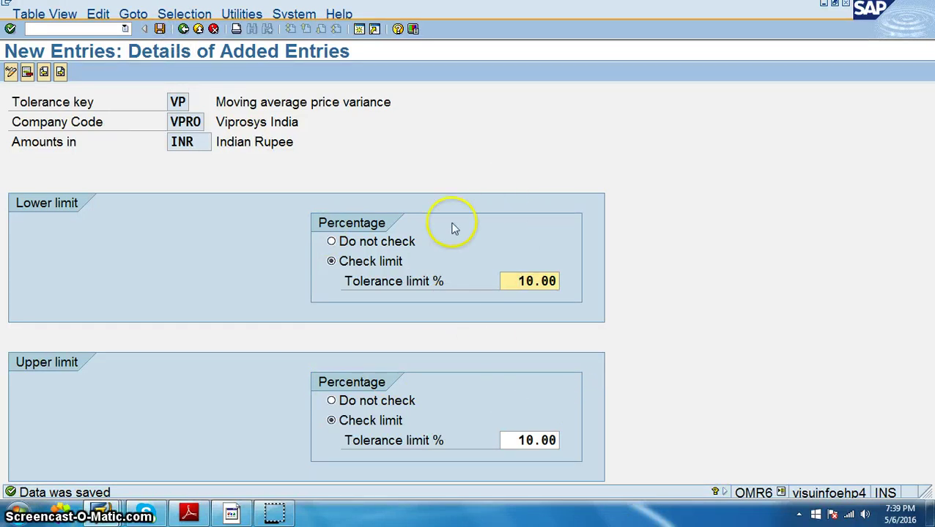
pyautogui.click(183, 29)
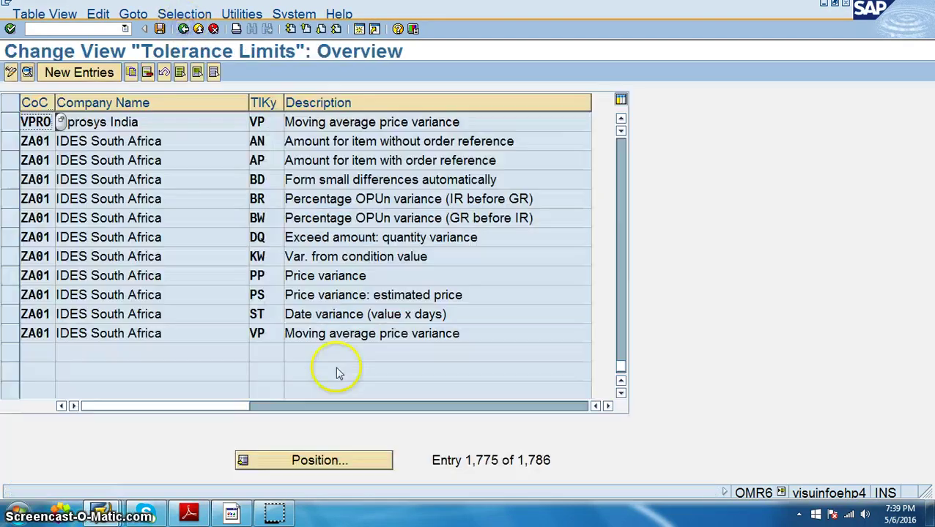
pyautogui.scroll(3, 246, 298)
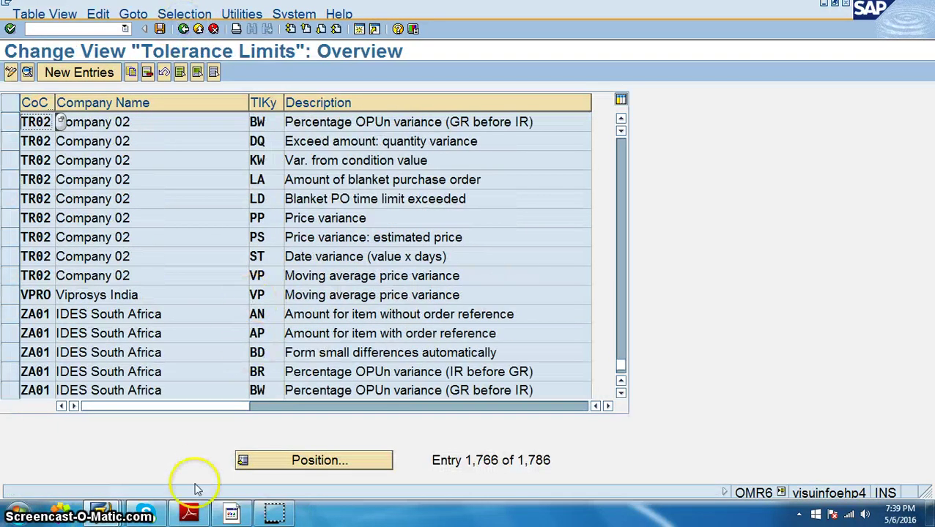
pyautogui.click(188, 513)
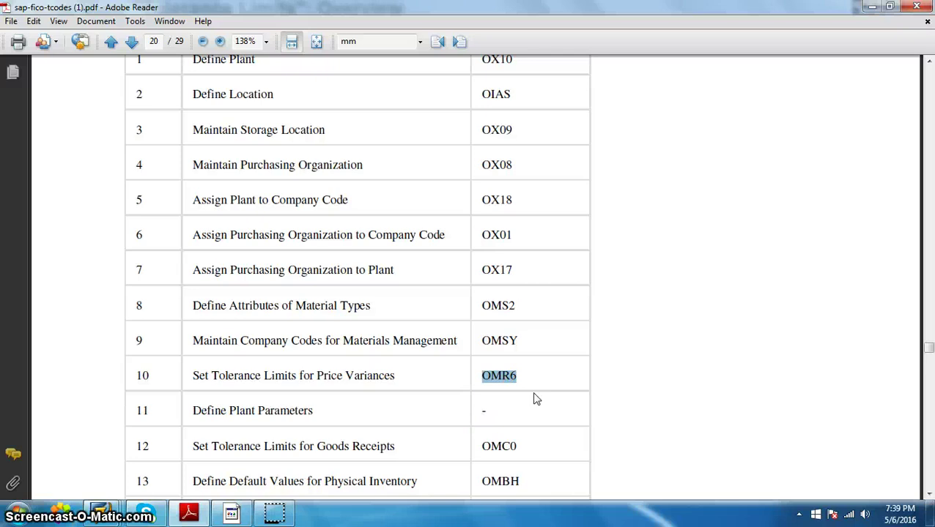
# - Scroll the T-code table and highlight the OMC0 code
pyautogui.scroll(-1, 537, 399)
pyautogui.scroll(-2, 241, 469)
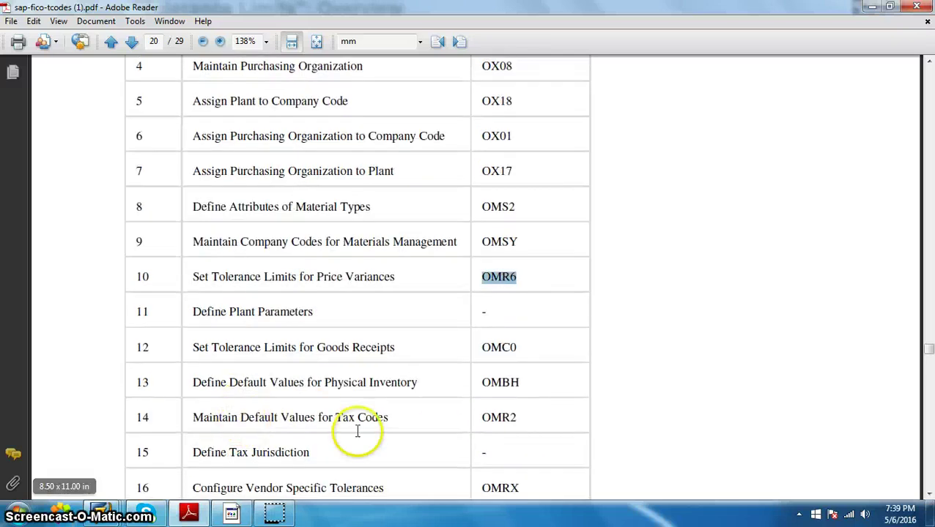
pyautogui.scroll(-2, 344, 418)
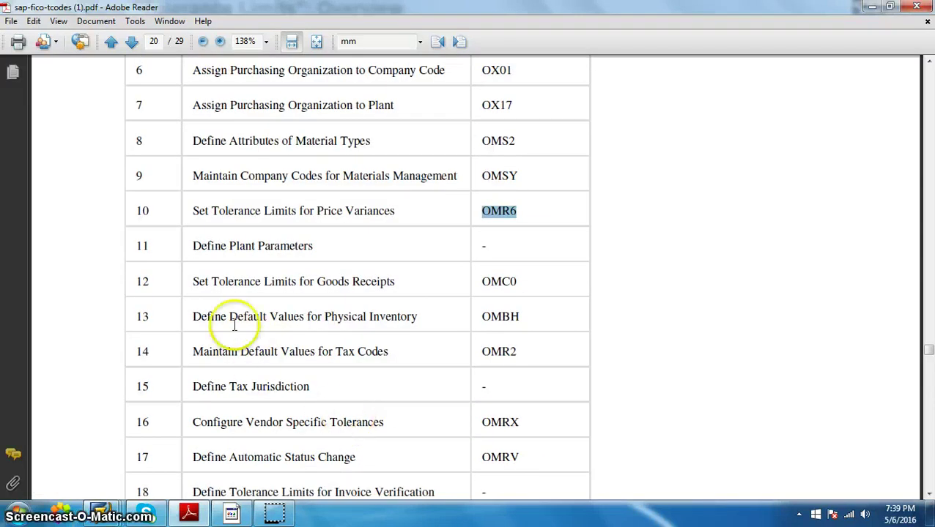
pyautogui.scroll(-1, 234, 326)
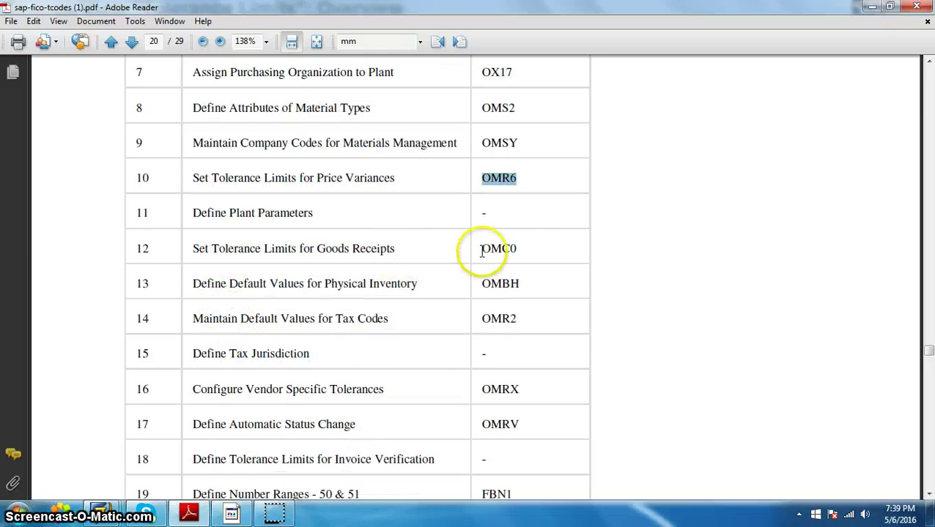
pyautogui.moveTo(482, 251); pyautogui.dragTo(537, 255)
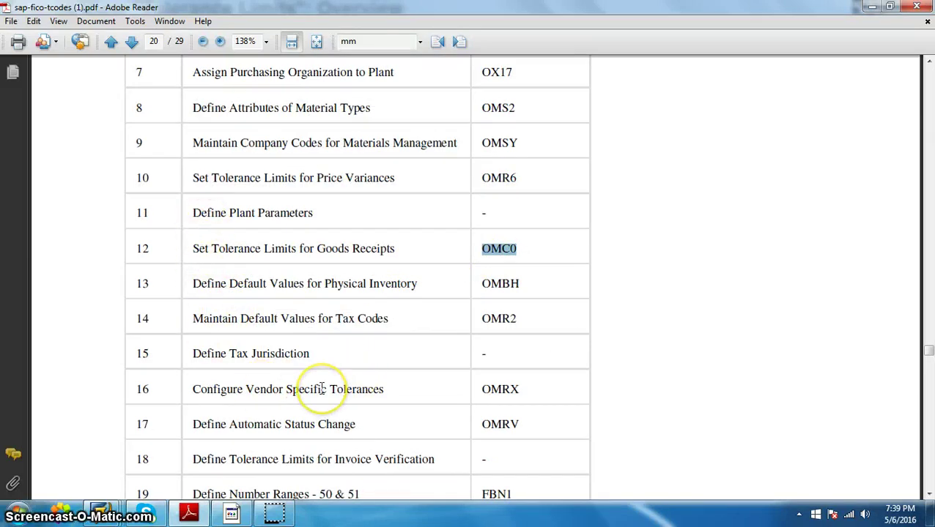
# - Highlight rows 1–10 of Basic Settings from MM Side
pyautogui.scroll(4, 321, 389)
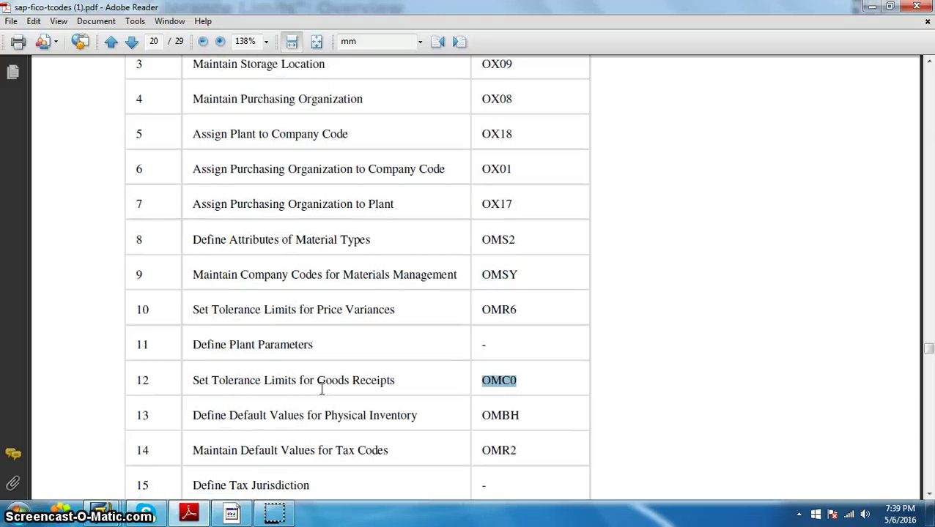
pyautogui.scroll(3, 321, 389)
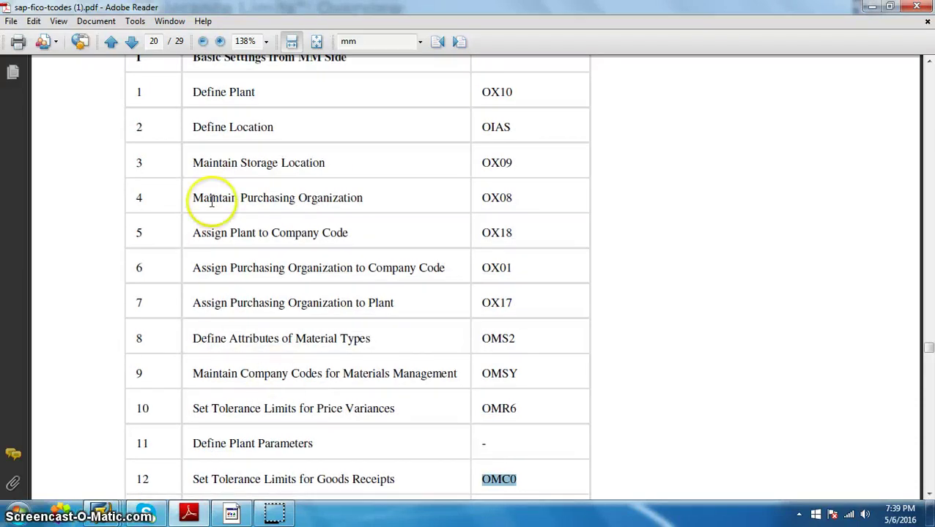
pyautogui.moveTo(179, 87); pyautogui.dragTo(472, 378)
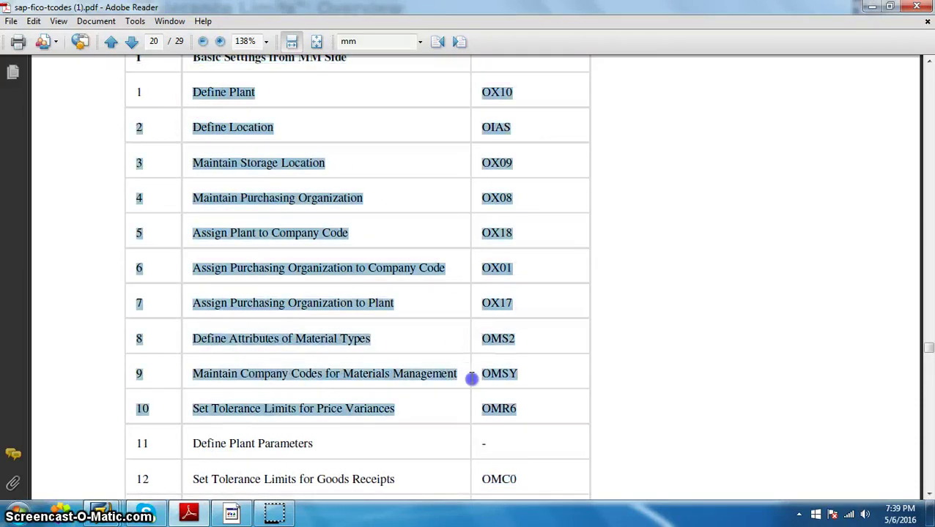
pyautogui.moveTo(527, 411); pyautogui.dragTo(709, 405)
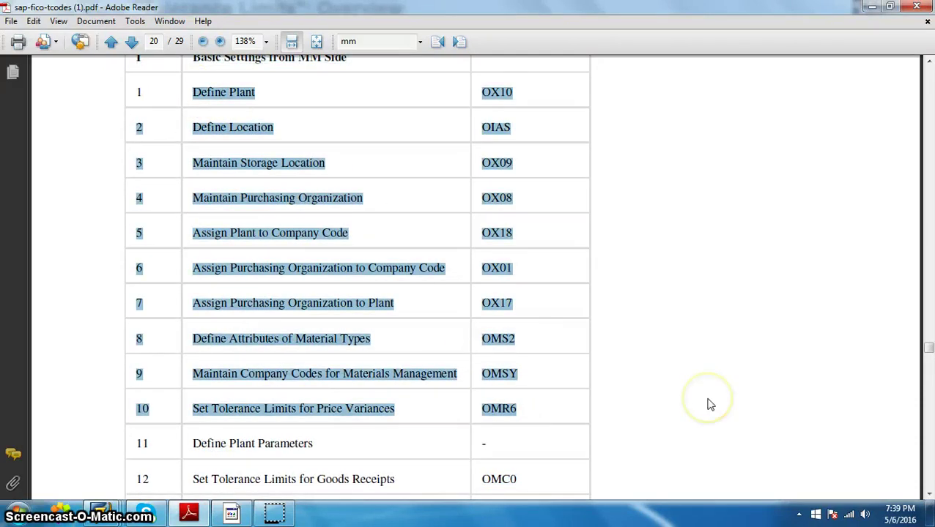
# - Scroll down to page 21's Integration table of G/L account and OBYC T-codes
pyautogui.scroll(-8, 709, 406)
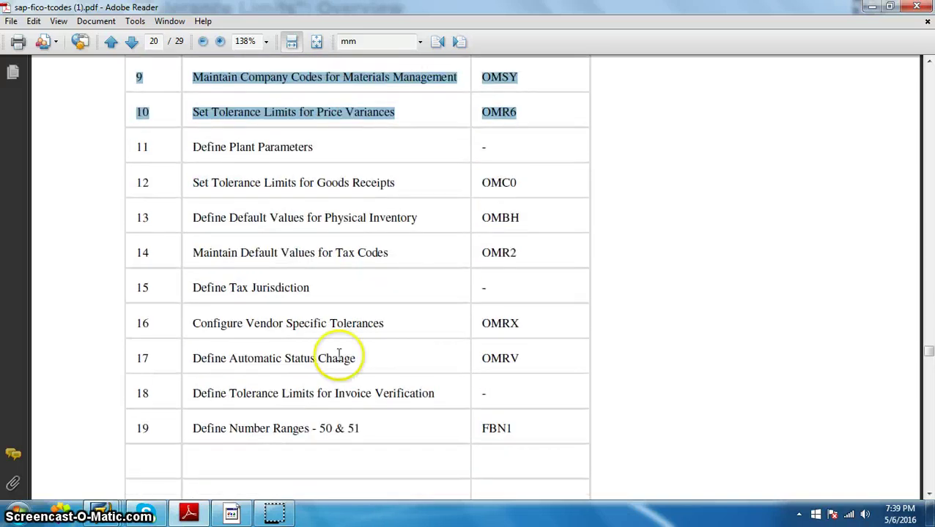
pyautogui.scroll(-5, 523, 448)
pyautogui.scroll(-4, 525, 459)
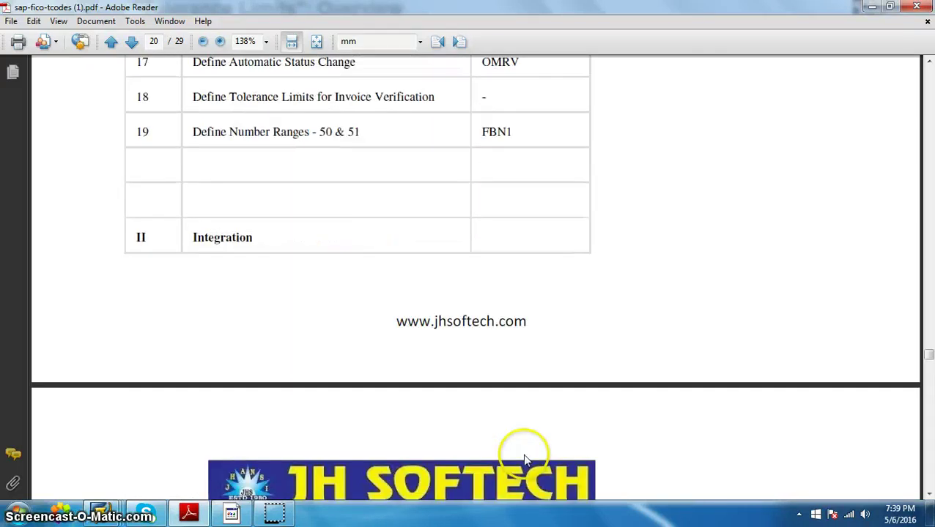
pyautogui.scroll(3, 523, 456)
pyautogui.scroll(-6, 524, 456)
pyautogui.scroll(-10, 525, 460)
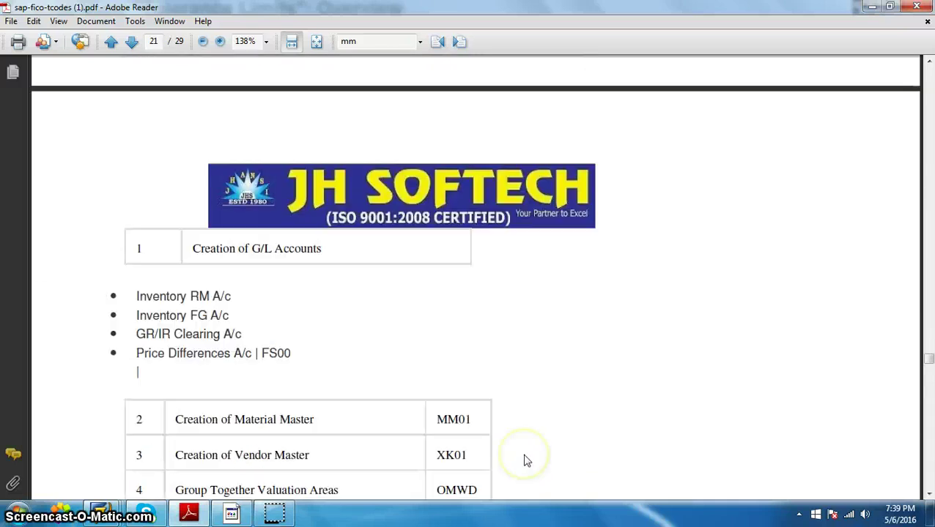
pyautogui.scroll(-3, 524, 460)
pyautogui.scroll(5, 524, 460)
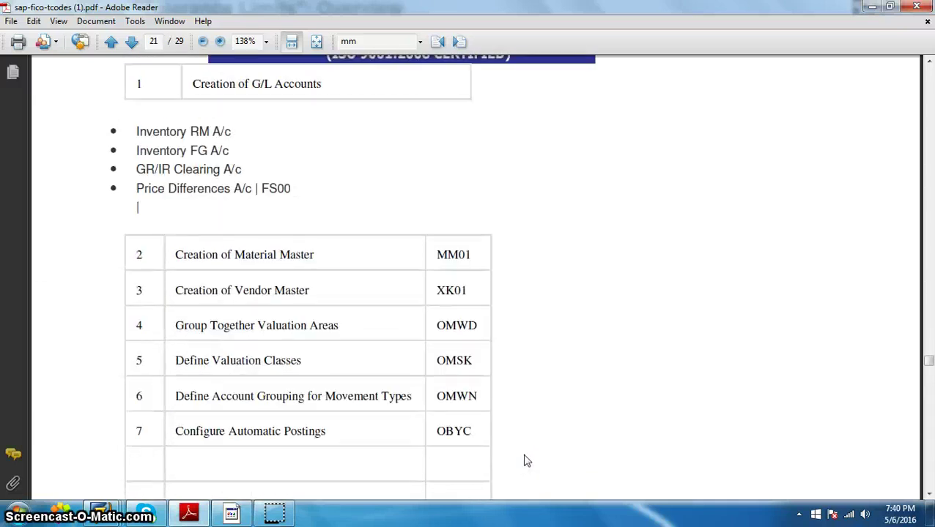